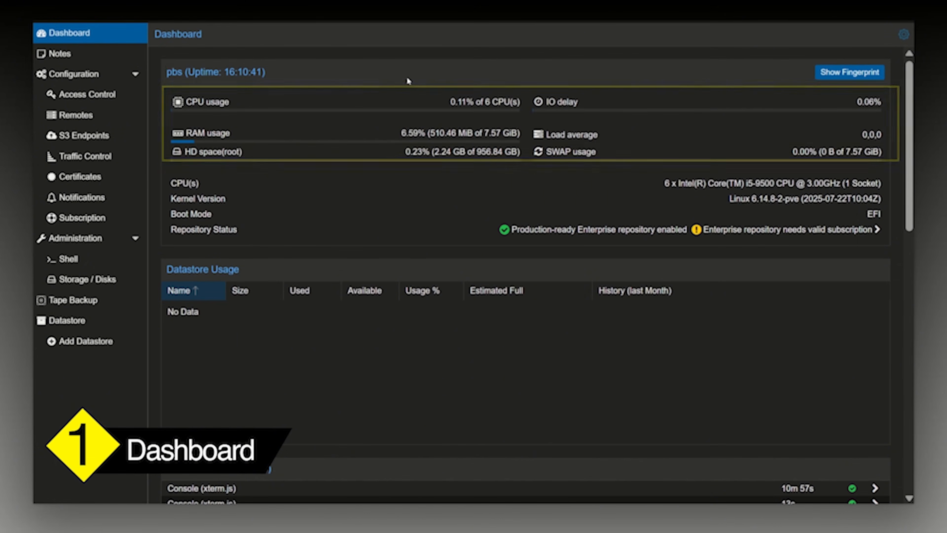
Examine the server's resource usage, datastore usage and task list on the dashboard.
{"action": "scroll", "coordinate": [402, 71], "scroll_direction": "down", "scroll_amount": 10}
{"action": "scroll", "coordinate": [402, 73], "scroll_direction": "up", "scroll_amount": 5}
{"action": "scroll", "coordinate": [402, 72], "scroll_direction": "up", "scroll_amount": 5}
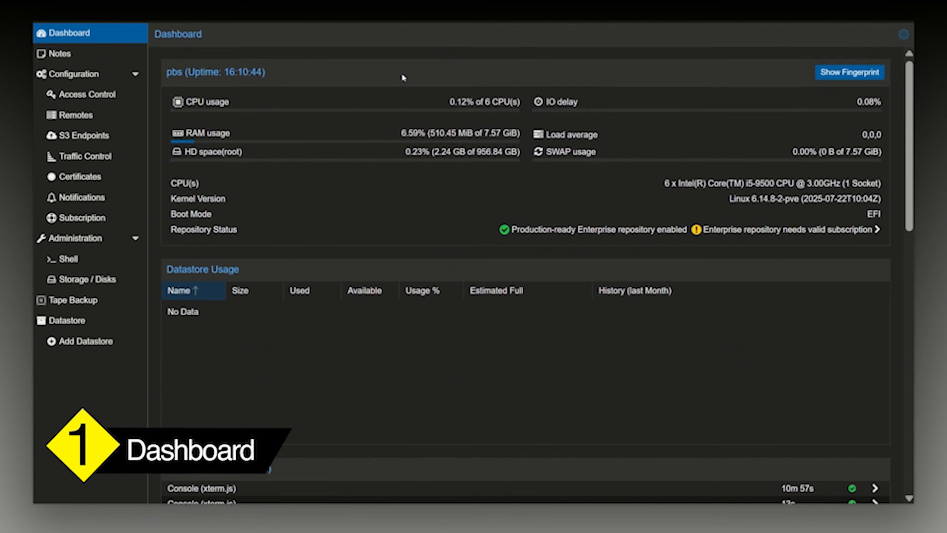
{"action": "scroll", "coordinate": [402, 73], "scroll_direction": "down", "scroll_amount": 5}
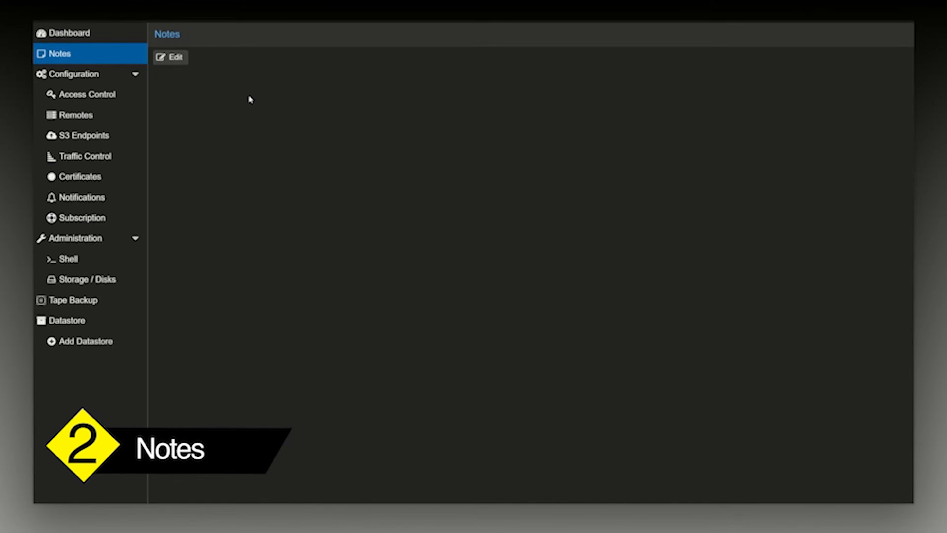
Open the server notes for editing and write a short test note beginning "This is a tes".
{"action": "left_click", "coordinate": [178, 57]}
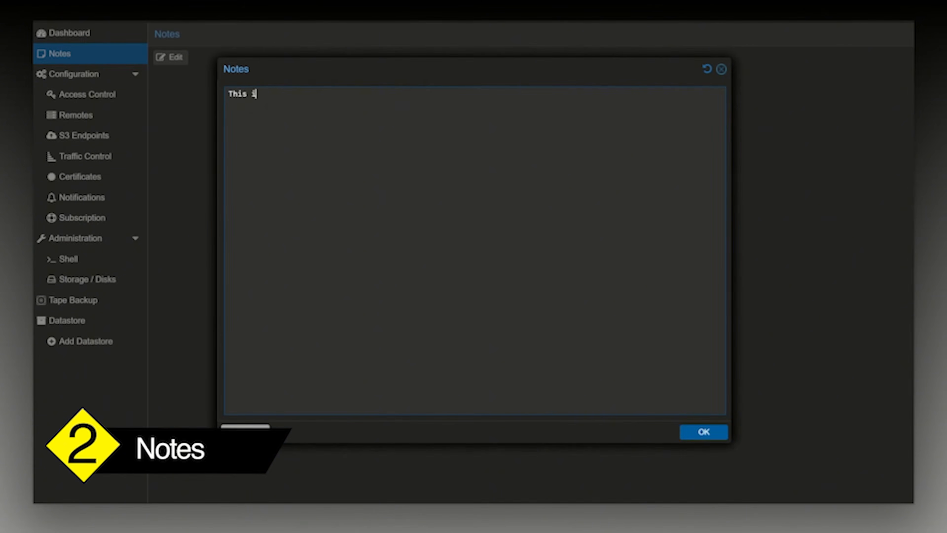
{"action": "type", "text": "This is a tes"}
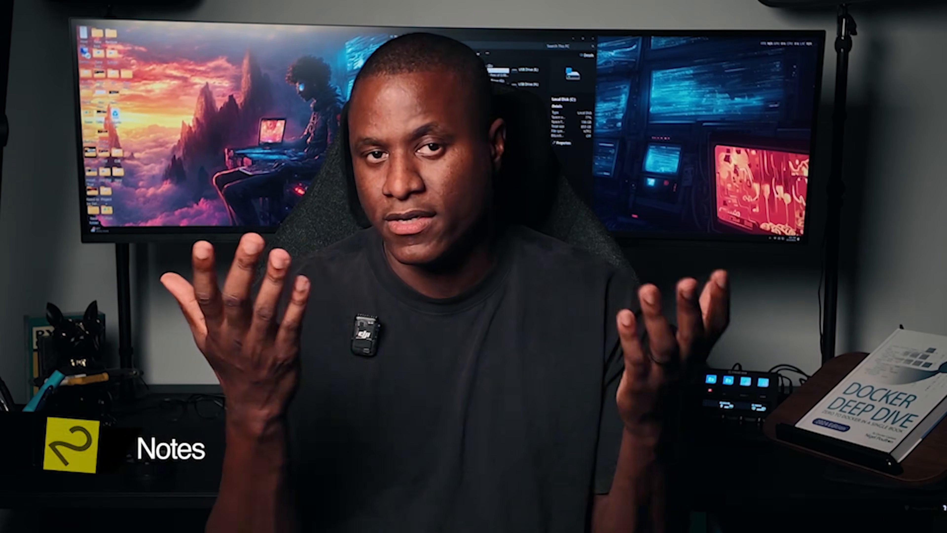
Look through the Access Control settings for two-factor authentication, API tokens, permissions and realms.
{"action": "left_click", "coordinate": [74, 73]}
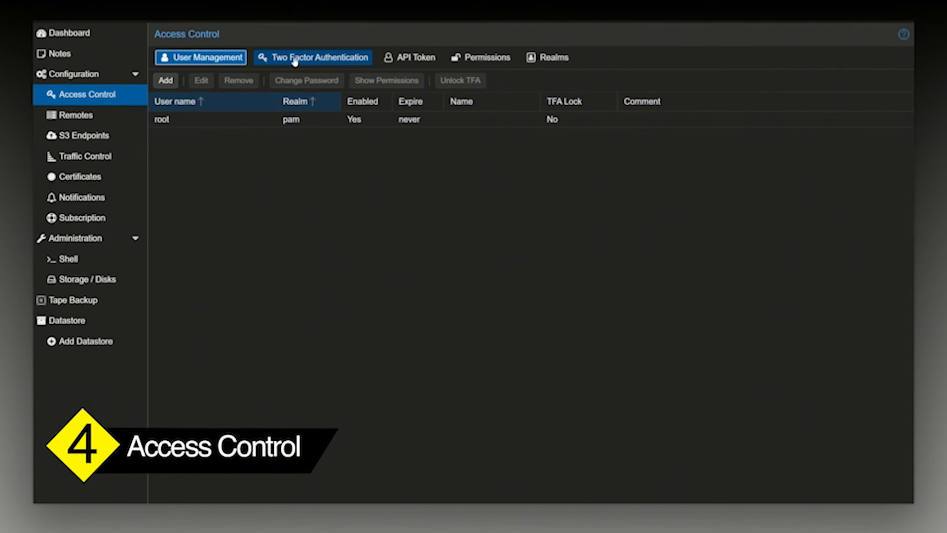
{"action": "left_click", "coordinate": [294, 61]}
{"action": "left_click", "coordinate": [425, 62]}
{"action": "left_click", "coordinate": [482, 62]}
{"action": "left_click", "coordinate": [540, 62]}
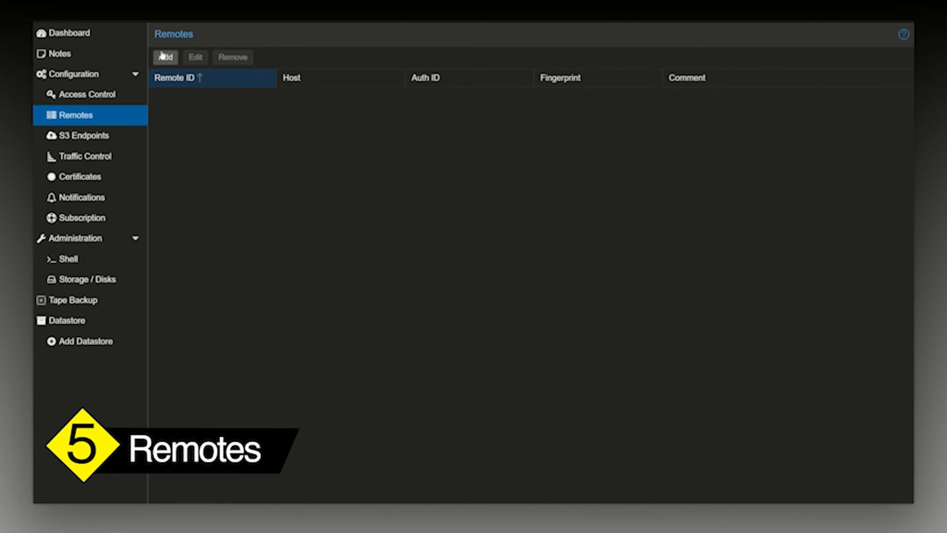
Inspect the blank forms for adding a remote, an S3 endpoint and a traffic control rule without creating any entry.
{"action": "left_click", "coordinate": [164, 56]}
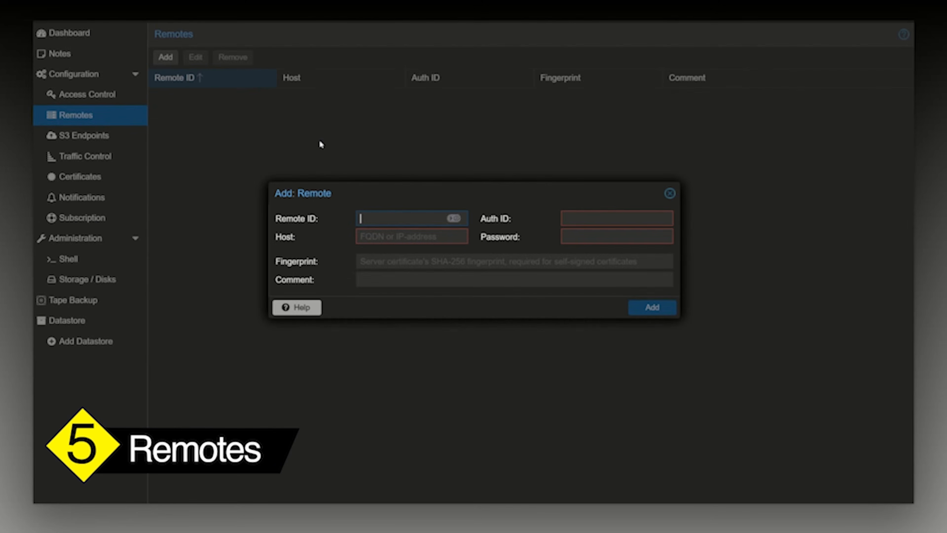
{"action": "left_click", "coordinate": [670, 194]}
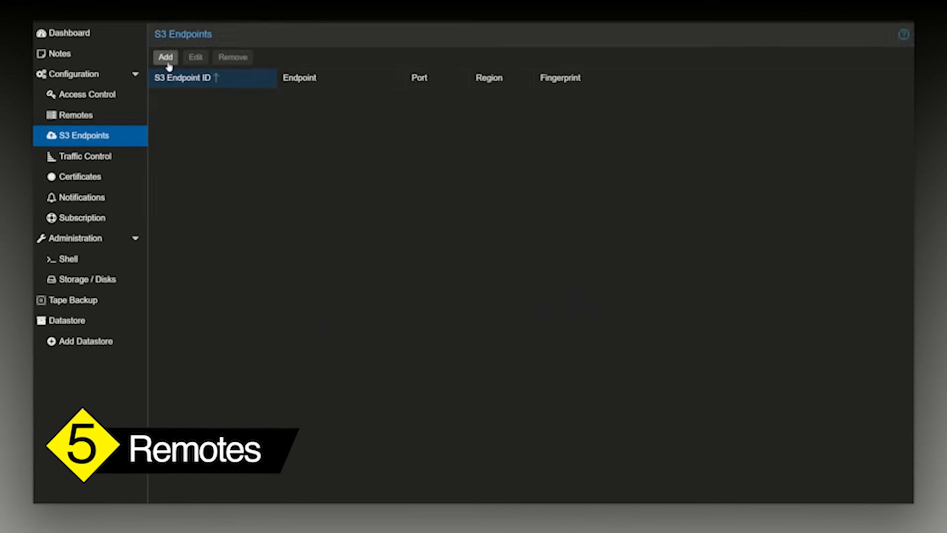
{"action": "left_click", "coordinate": [166, 56]}
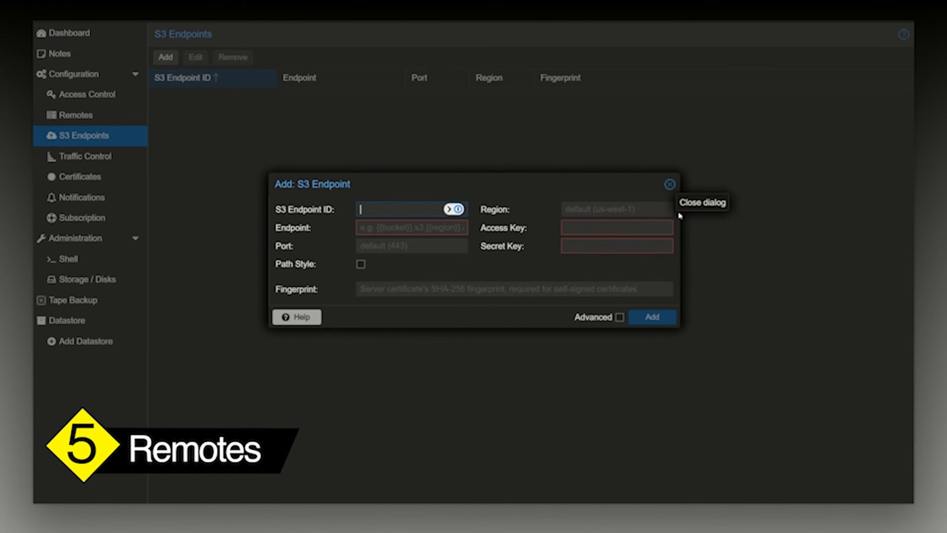
{"action": "left_click", "coordinate": [670, 184]}
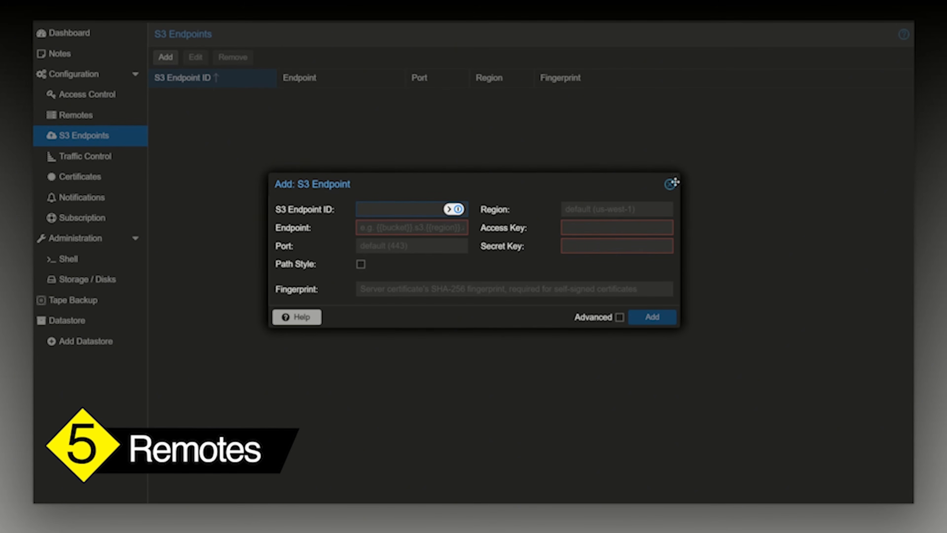
{"action": "left_click", "coordinate": [669, 184]}
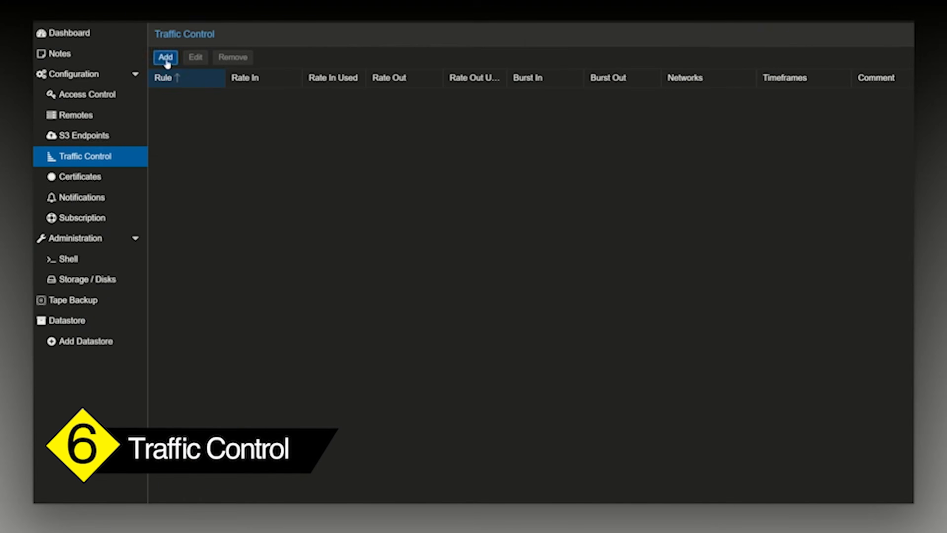
{"action": "left_click", "coordinate": [166, 57]}
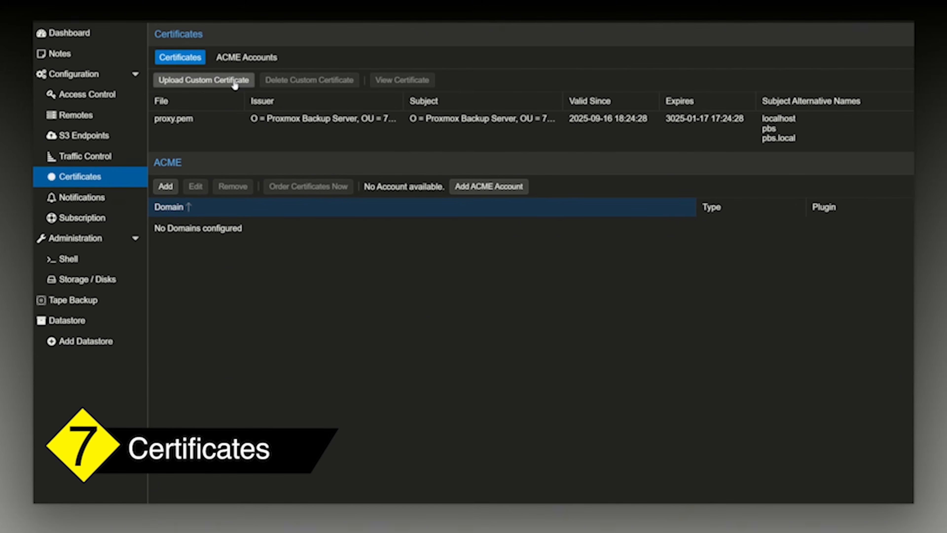
Inspect the ACME account registration form under Certificates and the options for adding a notification target.
{"action": "left_click", "coordinate": [246, 56]}
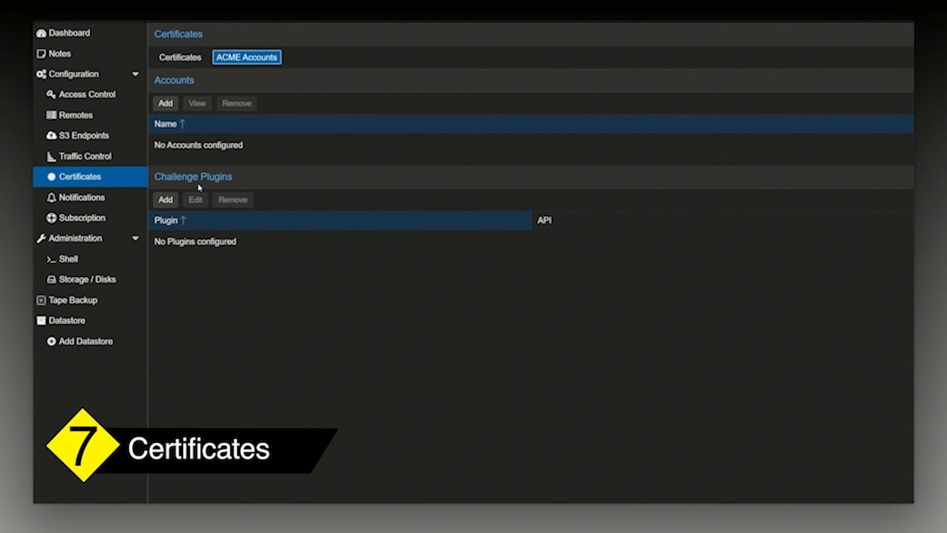
{"action": "left_click", "coordinate": [165, 103]}
{"action": "left_click", "coordinate": [495, 280]}
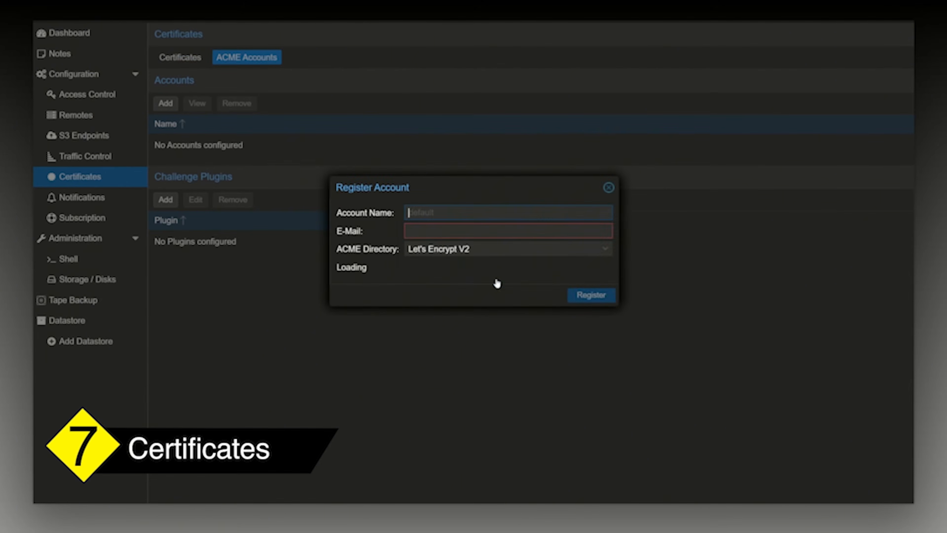
{"action": "left_click", "coordinate": [608, 188]}
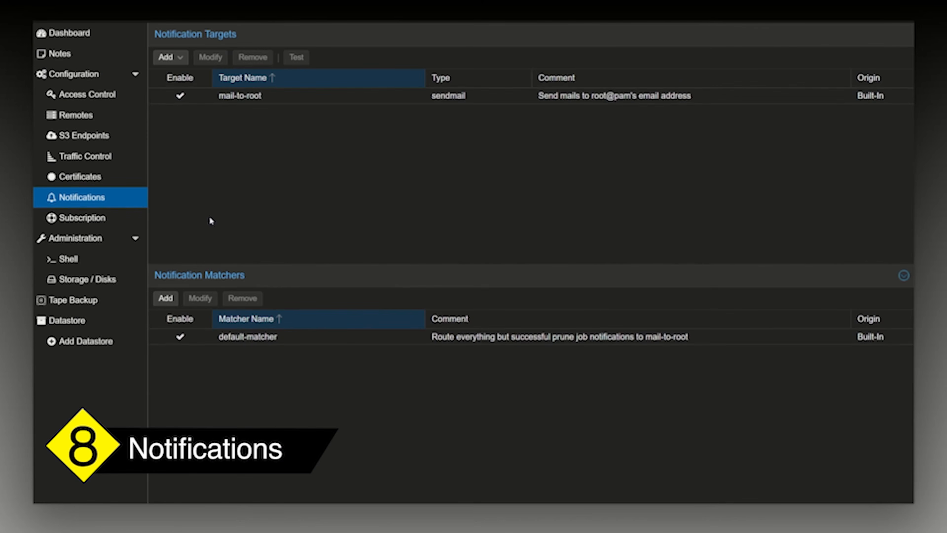
{"action": "left_click", "coordinate": [185, 64]}
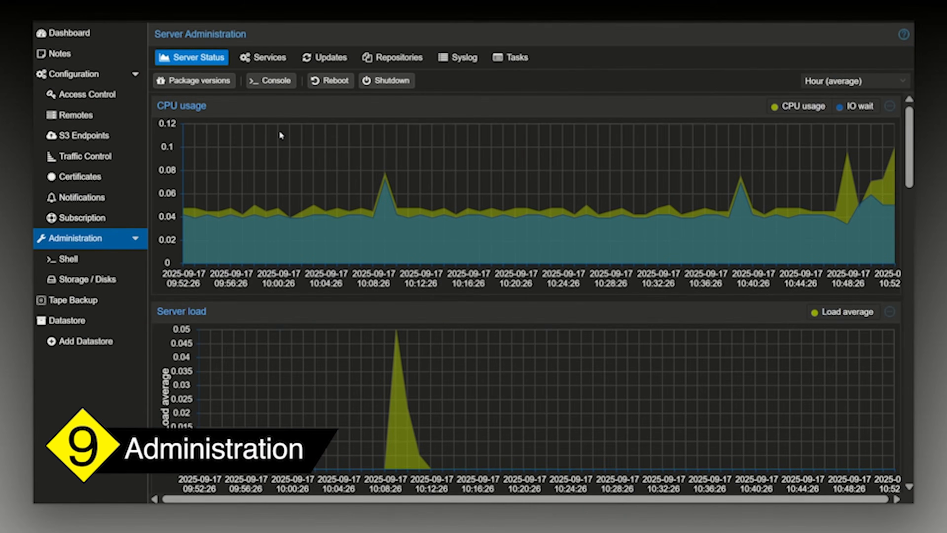
Examine the server administration pages: status graphs, services, updates, repositories, syslog and tasks.
{"action": "scroll", "coordinate": [276, 119], "scroll_direction": "down", "scroll_amount": 15}
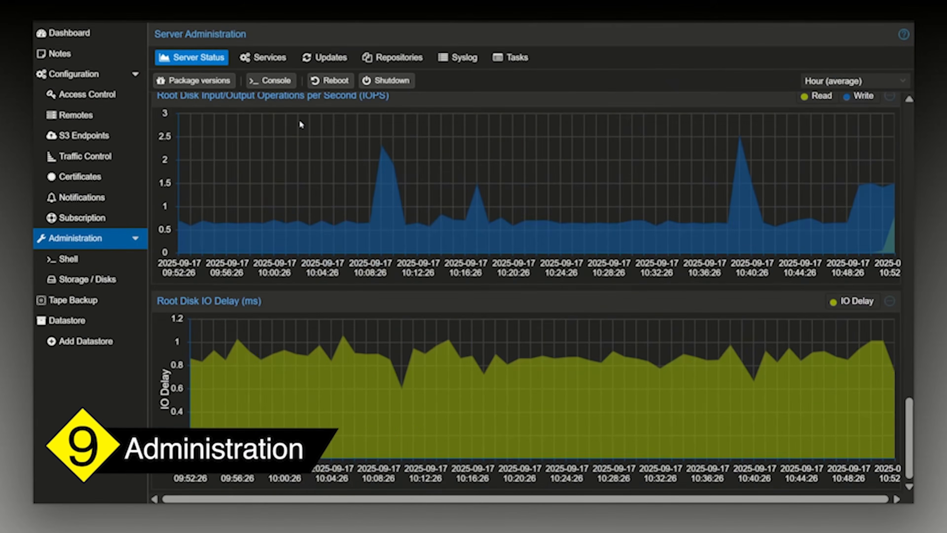
{"action": "scroll", "coordinate": [299, 119], "scroll_direction": "up", "scroll_amount": 15}
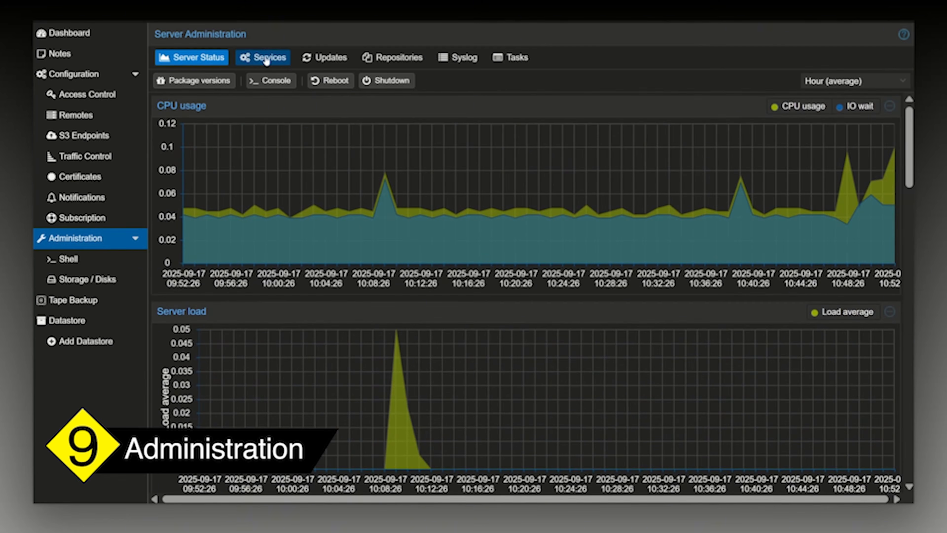
{"action": "left_click", "coordinate": [260, 62]}
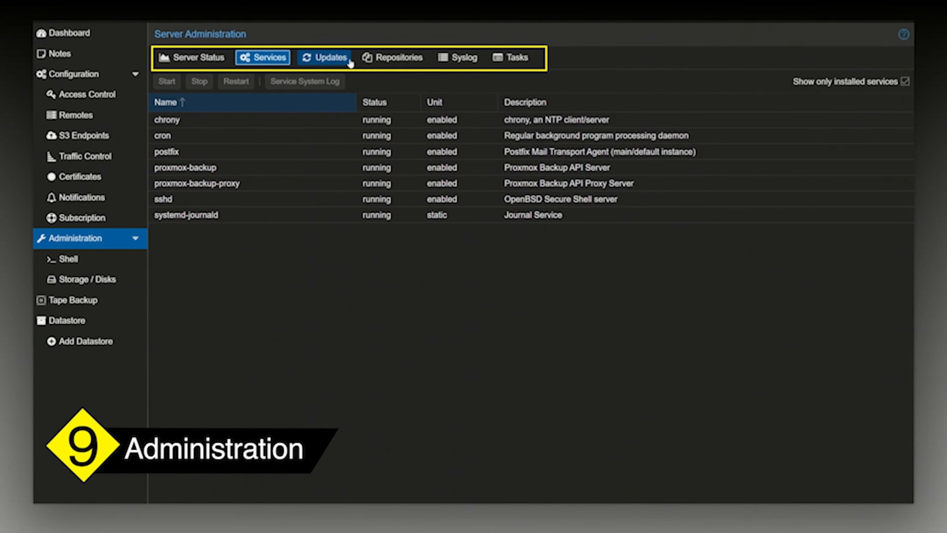
{"action": "left_click", "coordinate": [332, 59]}
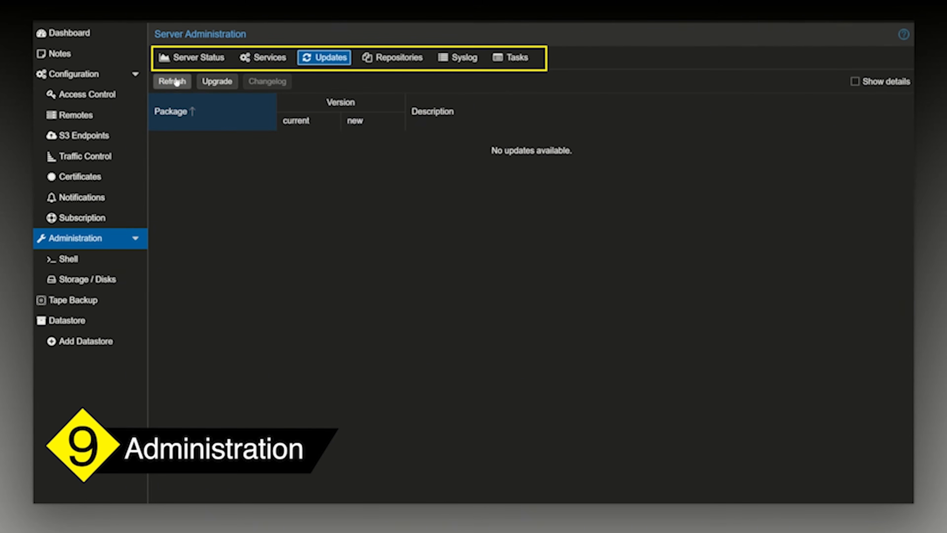
{"action": "left_click", "coordinate": [391, 60]}
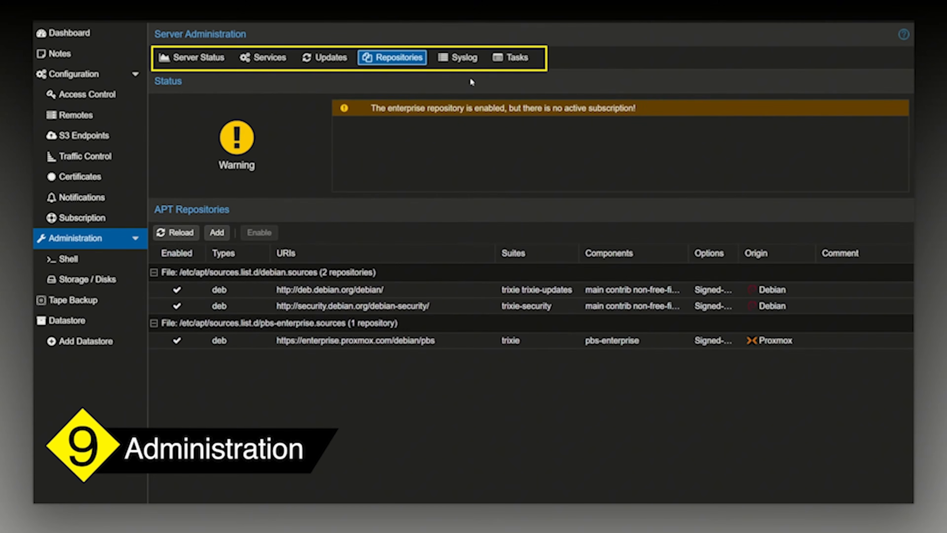
{"action": "left_click", "coordinate": [461, 59]}
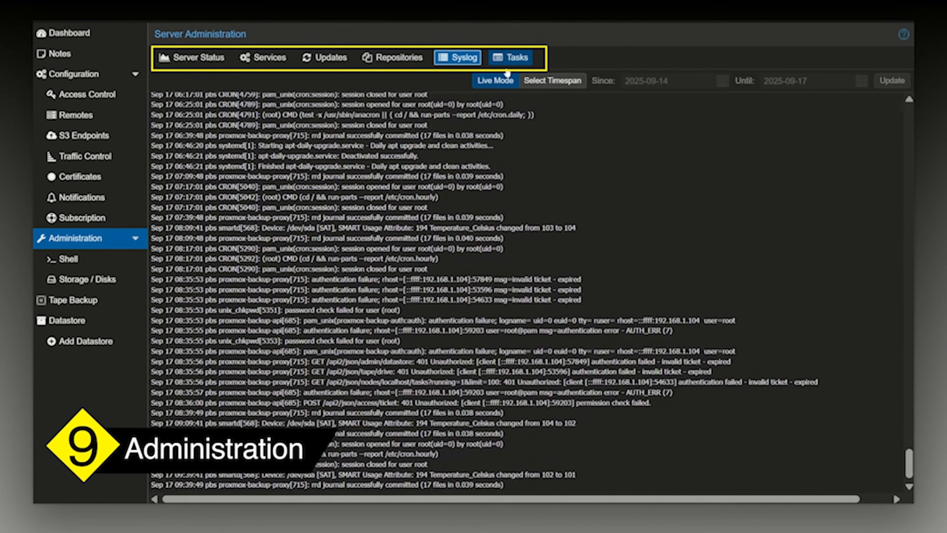
{"action": "left_click", "coordinate": [520, 60]}
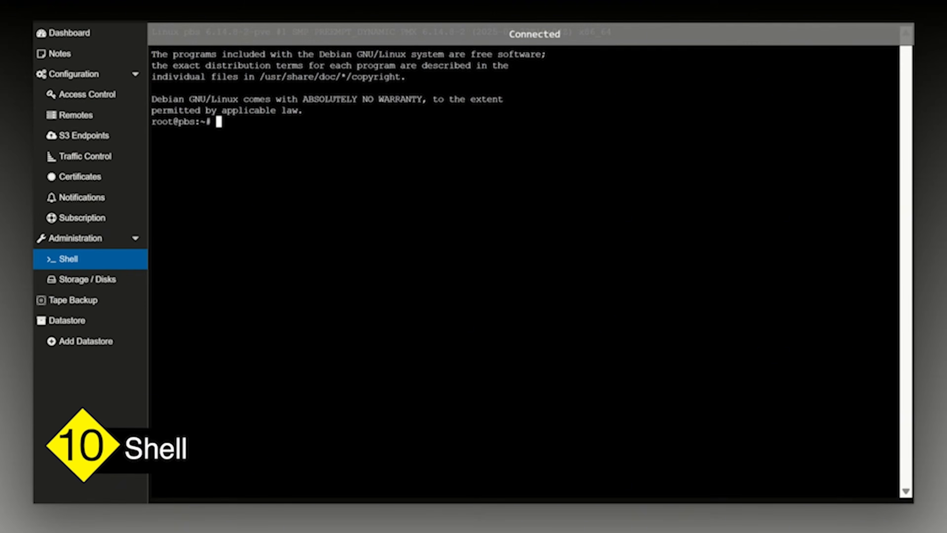
Clear the terminal output in the backup server's shell.
{"action": "key", "text": "ctrl+l"}
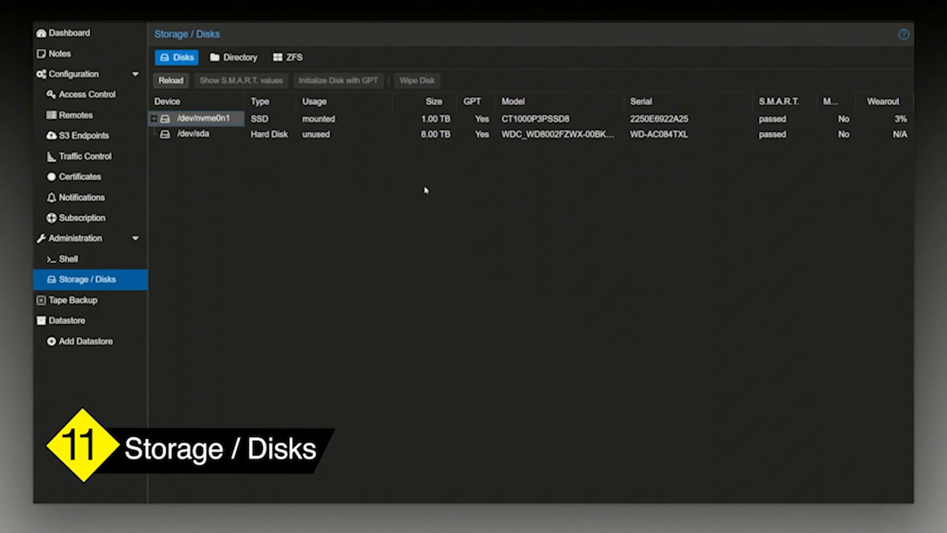
Look through the storage views for directories and ZFS, and return to the list of physical disks.
{"action": "left_click", "coordinate": [239, 57]}
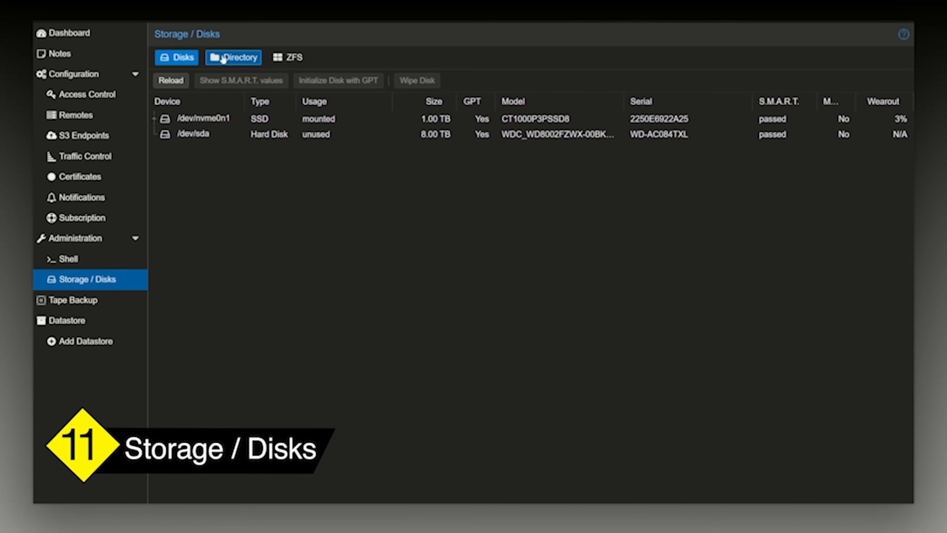
{"action": "left_click", "coordinate": [289, 59]}
{"action": "left_click", "coordinate": [178, 60]}
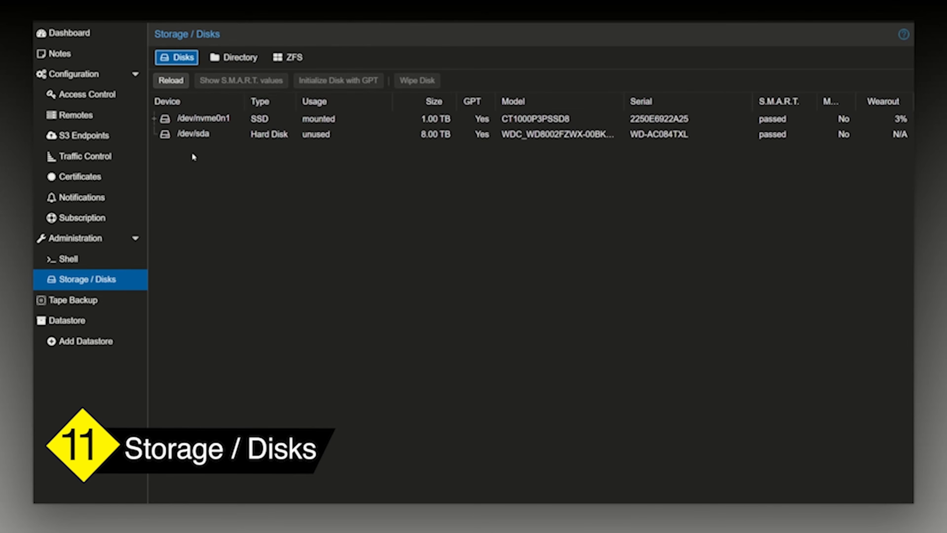
{"action": "left_click", "coordinate": [282, 66]}
{"action": "left_click", "coordinate": [242, 62]}
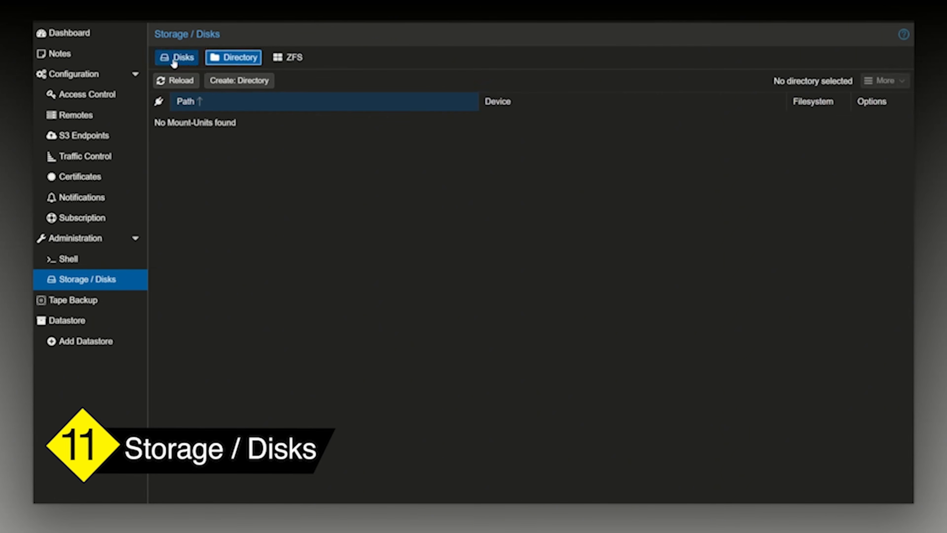
{"action": "left_click", "coordinate": [183, 62]}
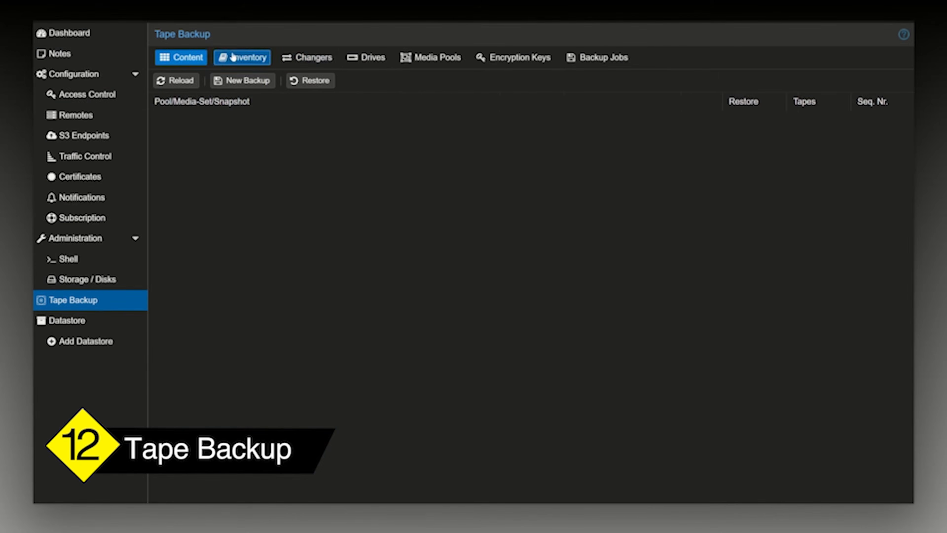
Look through the tape backup sections for inventory, changers, drives, media pools, encryption keys and backup jobs.
{"action": "left_click", "coordinate": [232, 56]}
{"action": "left_click", "coordinate": [311, 57]}
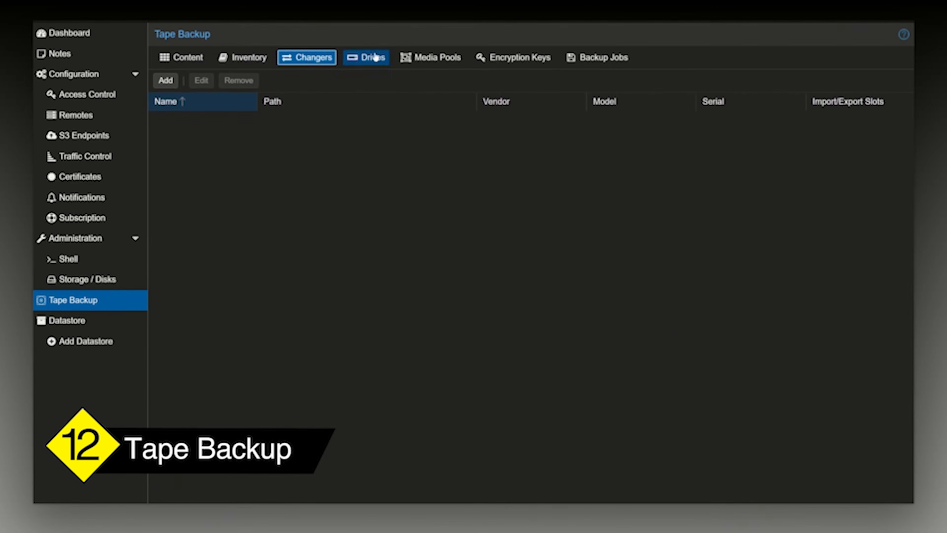
{"action": "left_click", "coordinate": [371, 57]}
{"action": "left_click", "coordinate": [448, 58]}
{"action": "left_click", "coordinate": [522, 57]}
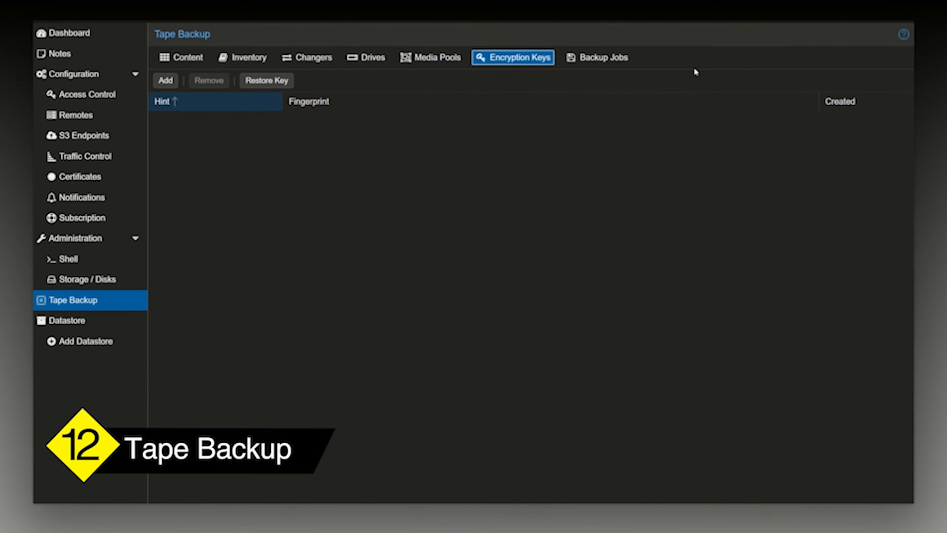
{"action": "left_click", "coordinate": [613, 59]}
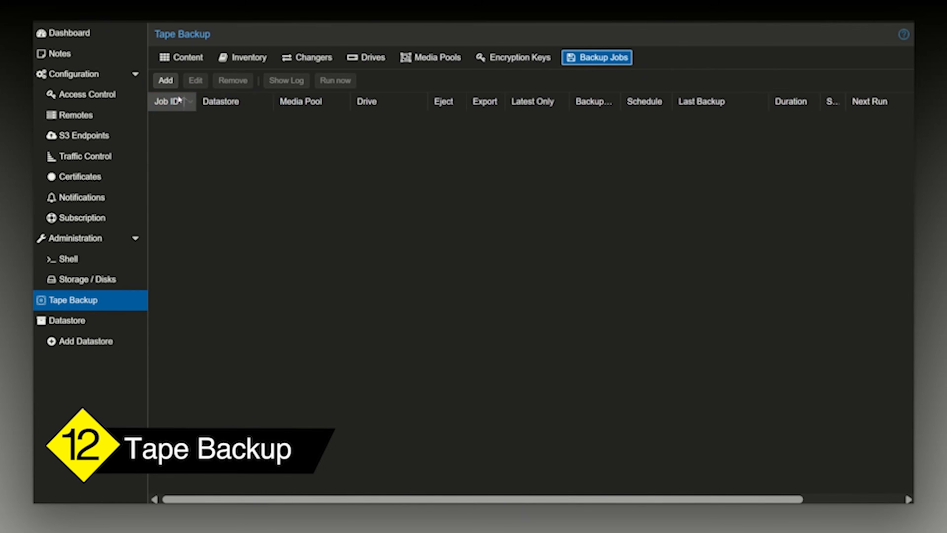
Inspect the group filter, notification and general options for a new tape backup job, and close the form without adding it.
{"action": "left_click", "coordinate": [166, 80]}
{"action": "left_click", "coordinate": [352, 184]}
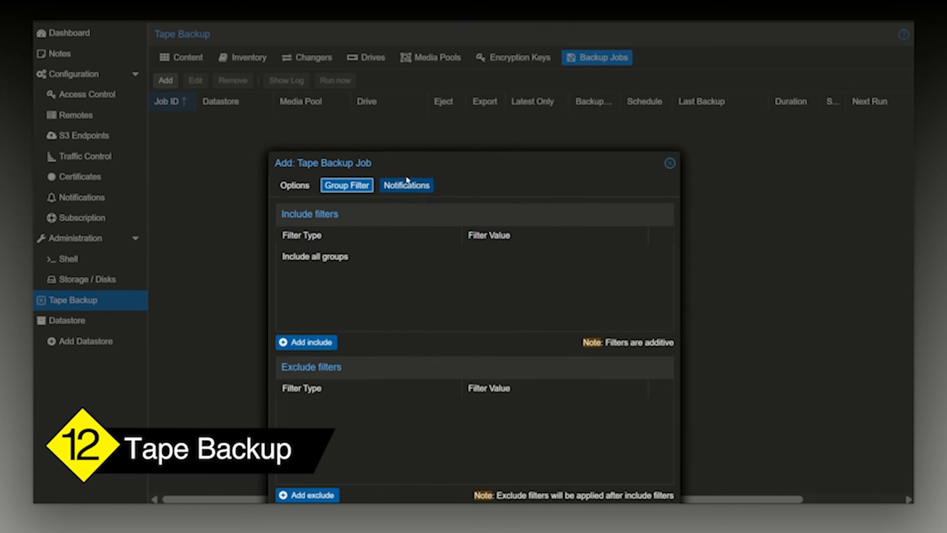
{"action": "left_click", "coordinate": [406, 186]}
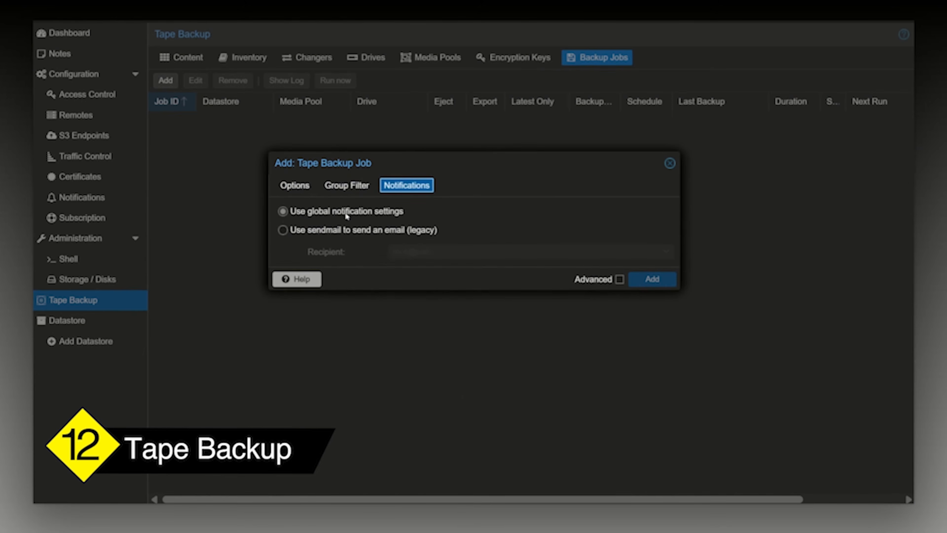
{"action": "left_click", "coordinate": [299, 188]}
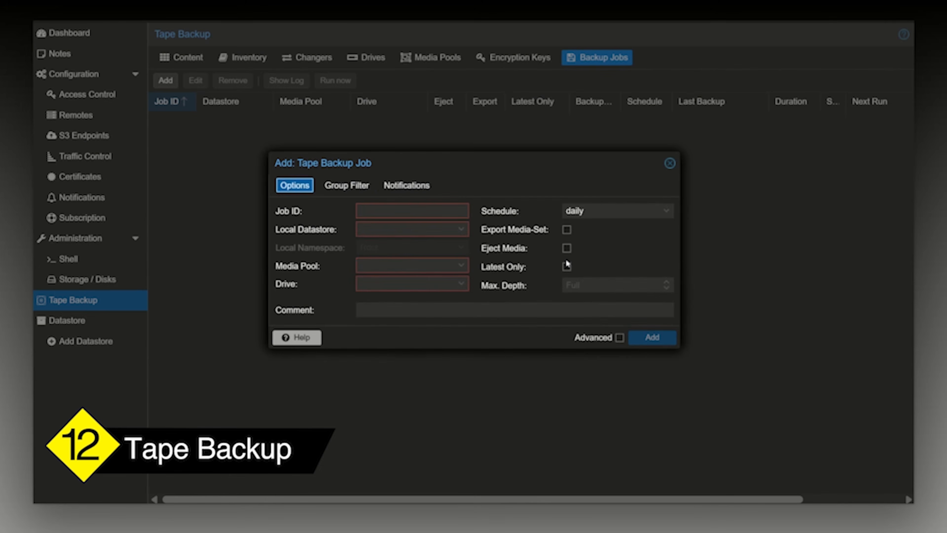
{"action": "left_click", "coordinate": [670, 164]}
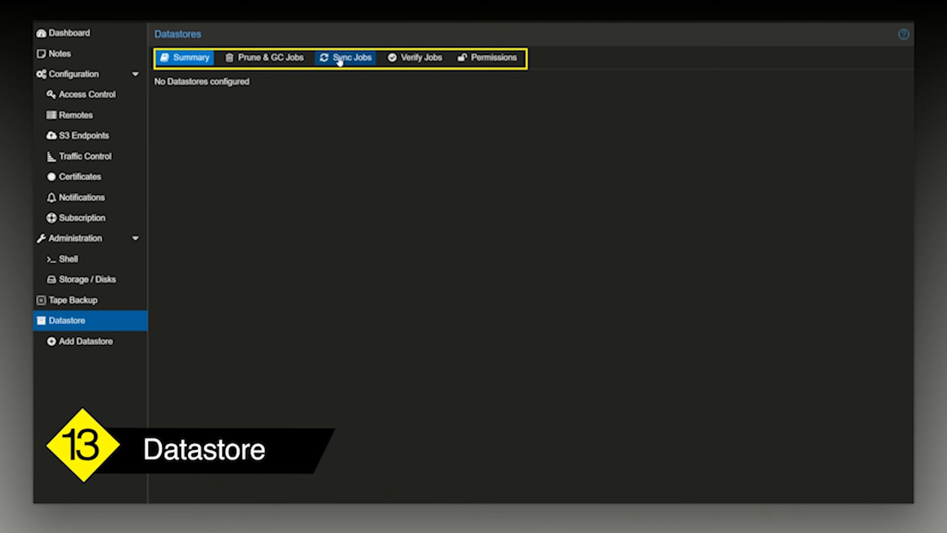
Look through the datastore views for prune and garbage collection jobs, sync jobs, verify jobs and permissions.
{"action": "left_click", "coordinate": [267, 57]}
{"action": "left_click", "coordinate": [349, 57]}
{"action": "left_click", "coordinate": [416, 57]}
{"action": "left_click", "coordinate": [492, 57]}
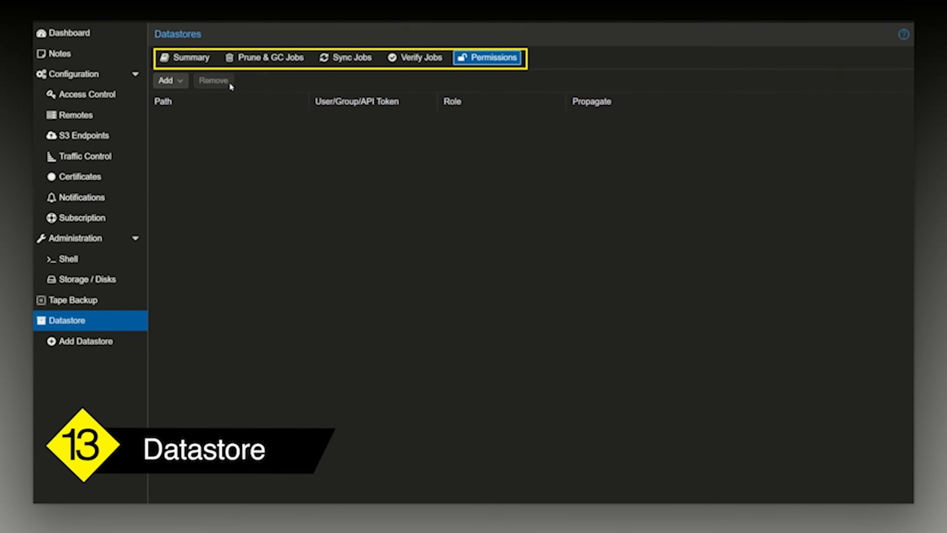
Inspect the datastore and schedule options for a new prune job, and close the form without adding it.
{"action": "left_click", "coordinate": [254, 56]}
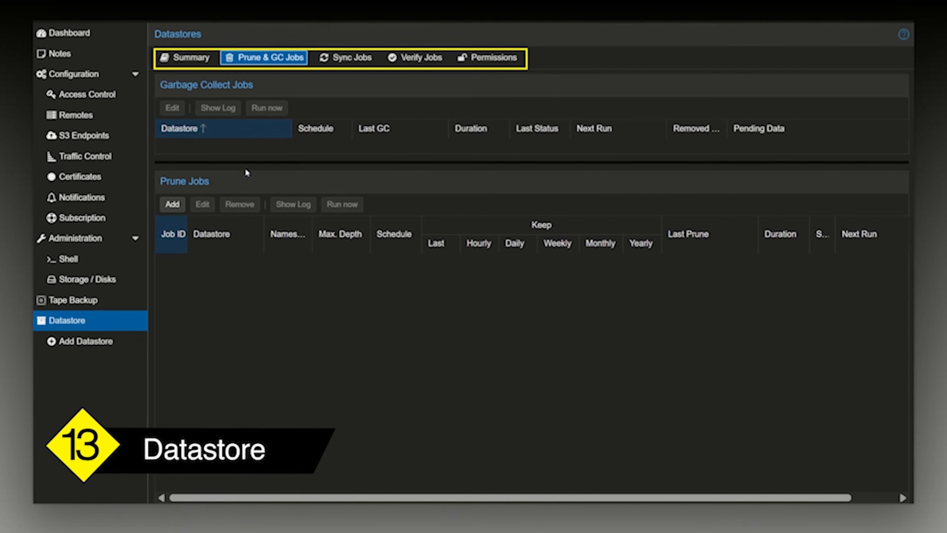
{"action": "left_click", "coordinate": [174, 206]}
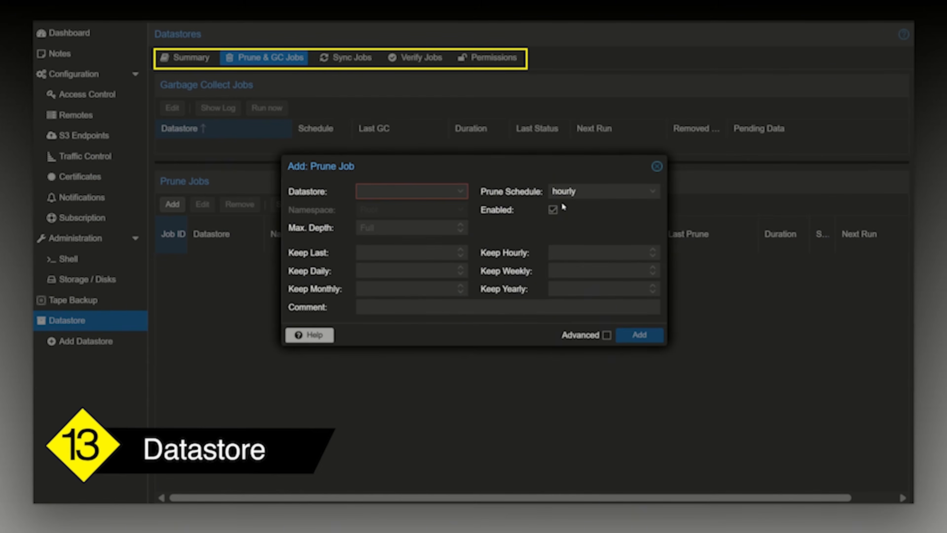
{"action": "left_click", "coordinate": [563, 192]}
{"action": "left_click", "coordinate": [527, 223]}
{"action": "left_click", "coordinate": [656, 167]}
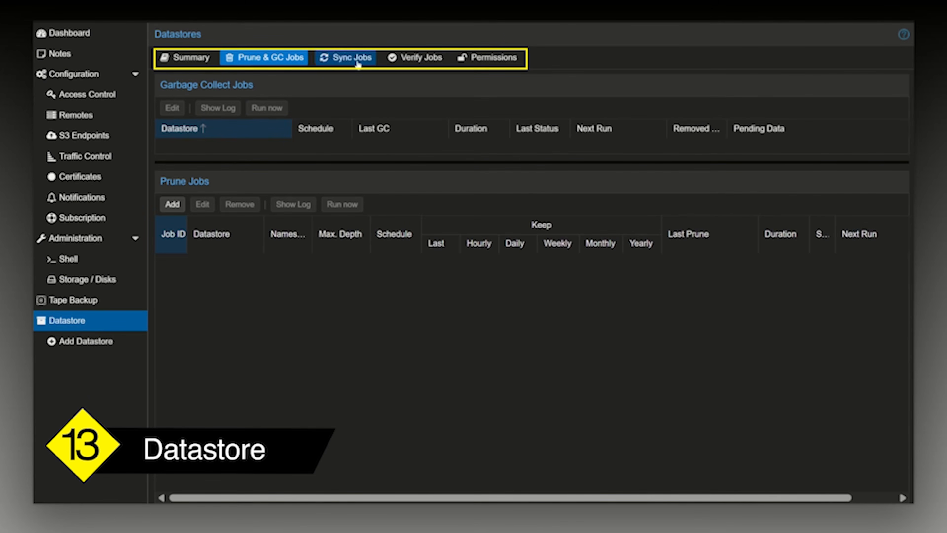
Inspect the local datastore choices for a new verification job, and close the form without adding it.
{"action": "left_click", "coordinate": [432, 64]}
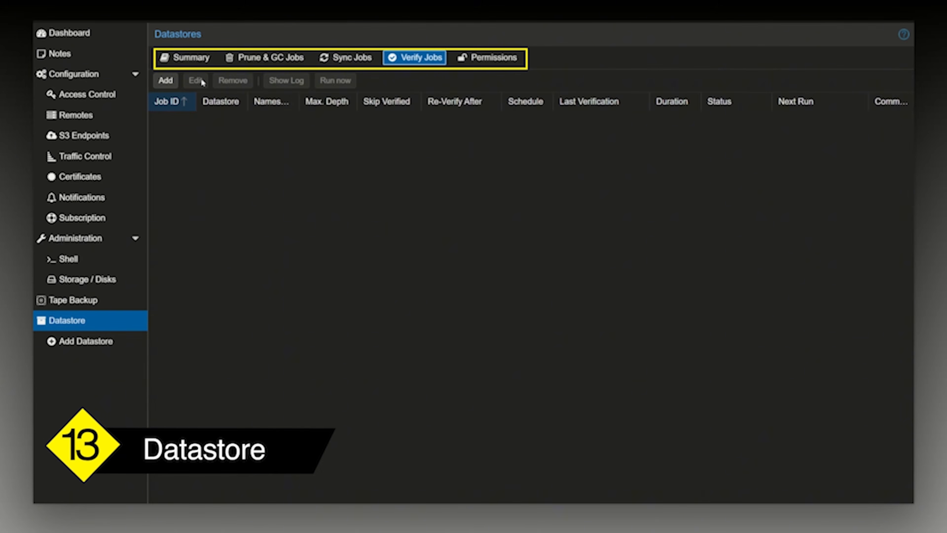
{"action": "left_click", "coordinate": [172, 82]}
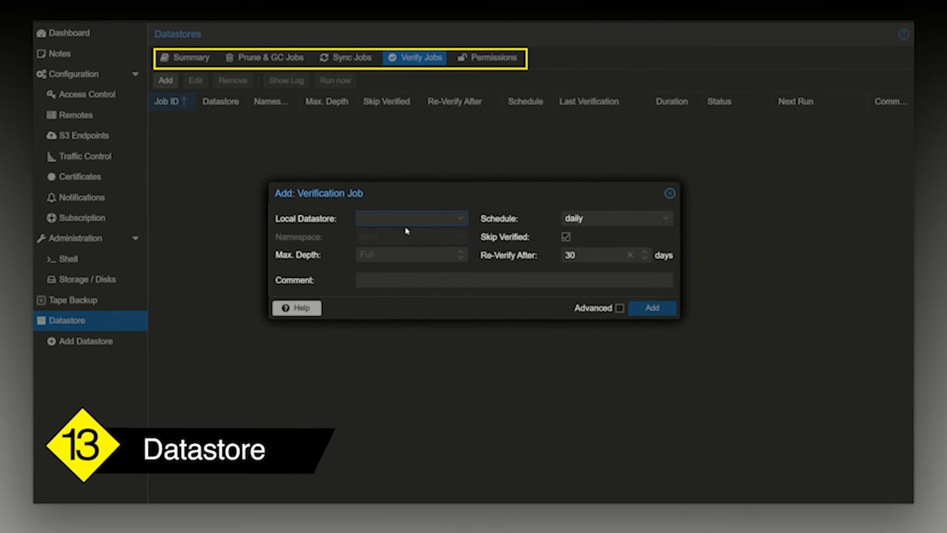
{"action": "left_click", "coordinate": [424, 219]}
{"action": "left_click", "coordinate": [669, 193]}
Inspect the options and group filter for a new pull-direction sync job, and close the form without adding it.
{"action": "left_click", "coordinate": [359, 61]}
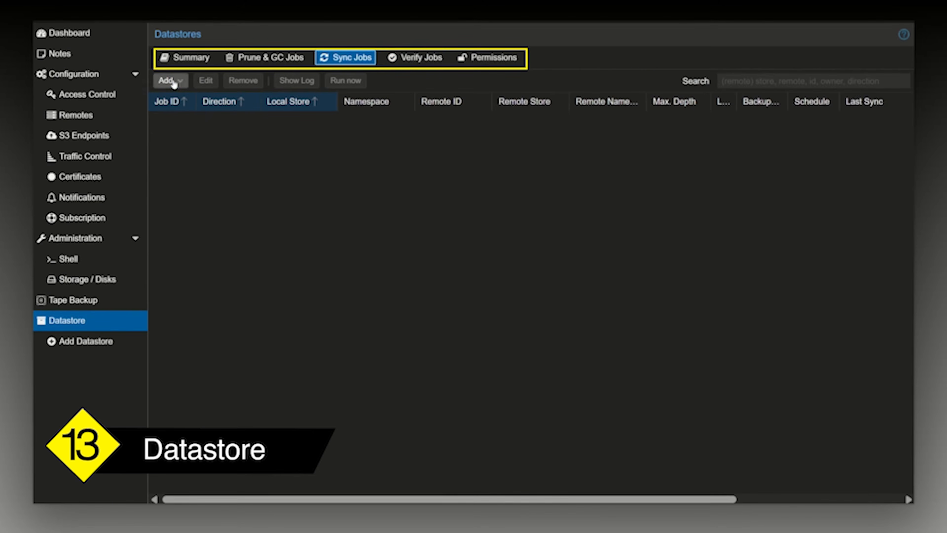
{"action": "left_click", "coordinate": [174, 83]}
{"action": "left_click", "coordinate": [208, 97]}
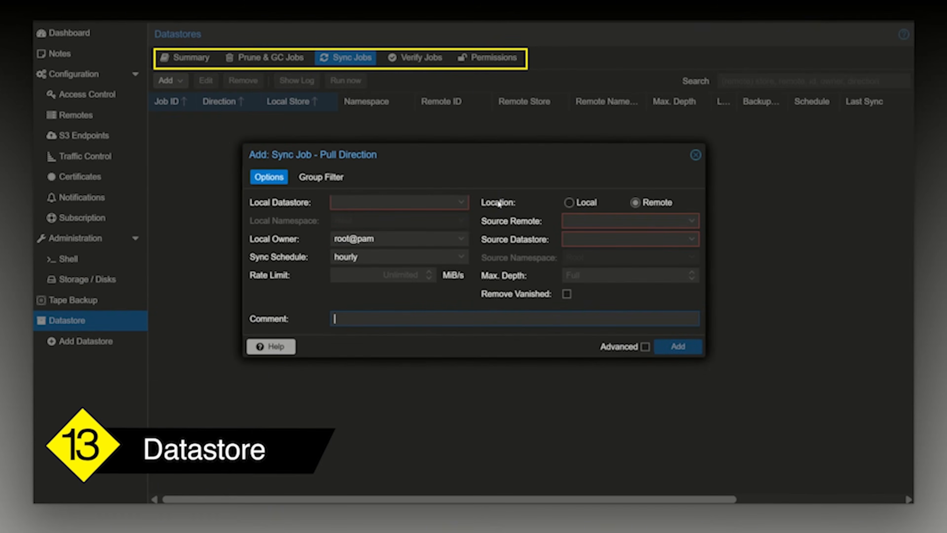
{"action": "left_click", "coordinate": [466, 203]}
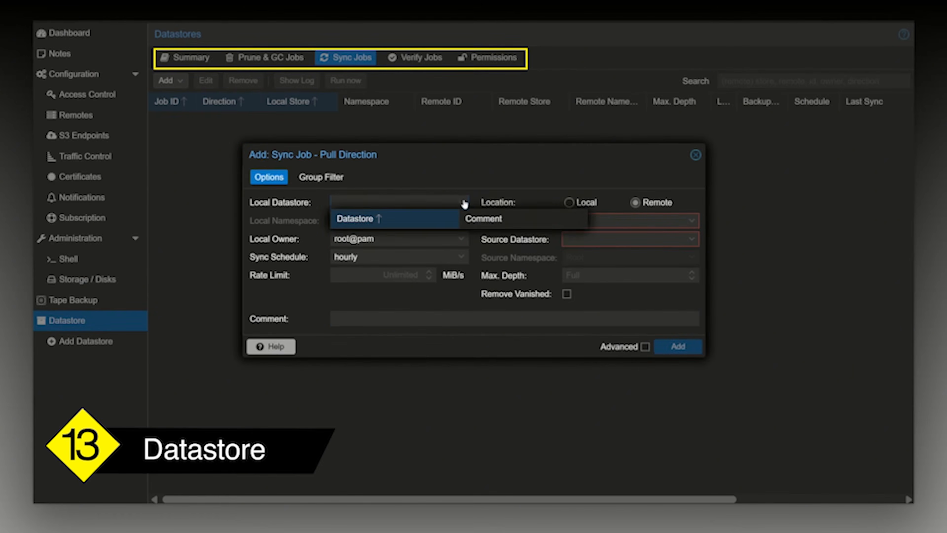
{"action": "left_click", "coordinate": [329, 178]}
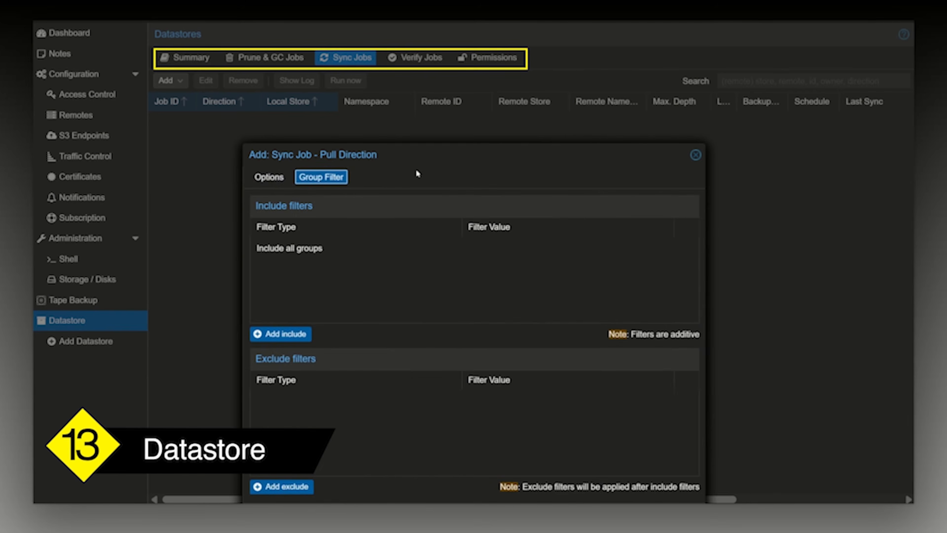
{"action": "left_click", "coordinate": [695, 155]}
Go back over the datastore's verify jobs, permissions, summary, prune and garbage collection, and sync views.
{"action": "left_click", "coordinate": [417, 61]}
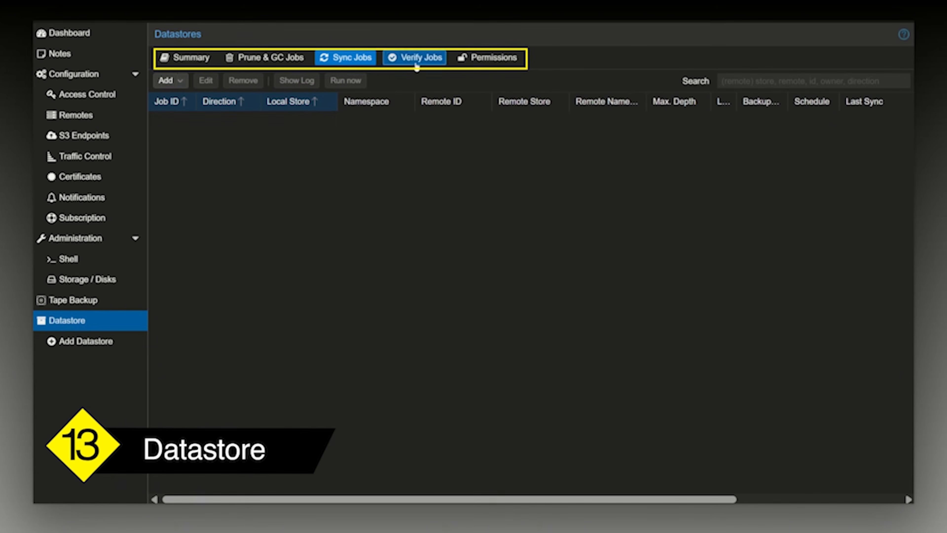
{"action": "left_click", "coordinate": [486, 61]}
{"action": "left_click", "coordinate": [188, 60]}
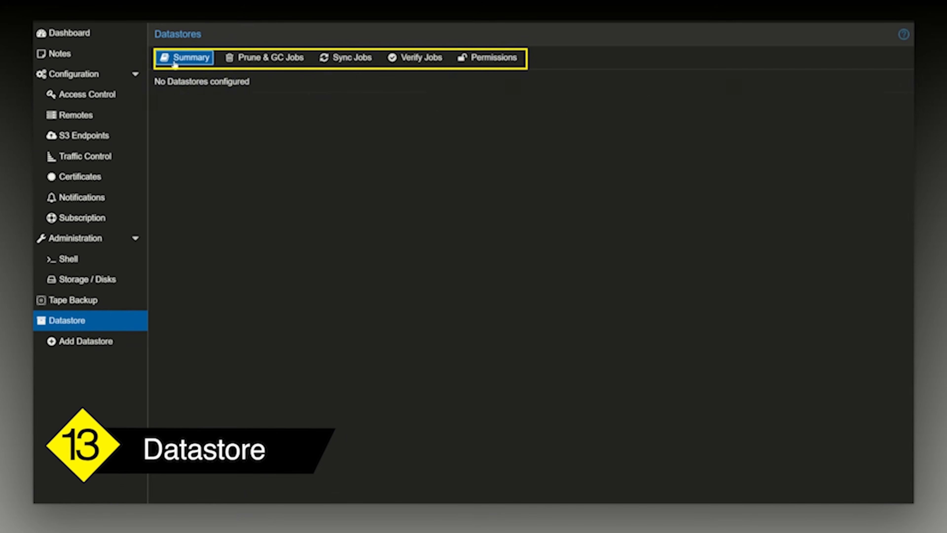
{"action": "left_click", "coordinate": [279, 63]}
{"action": "left_click", "coordinate": [360, 63]}
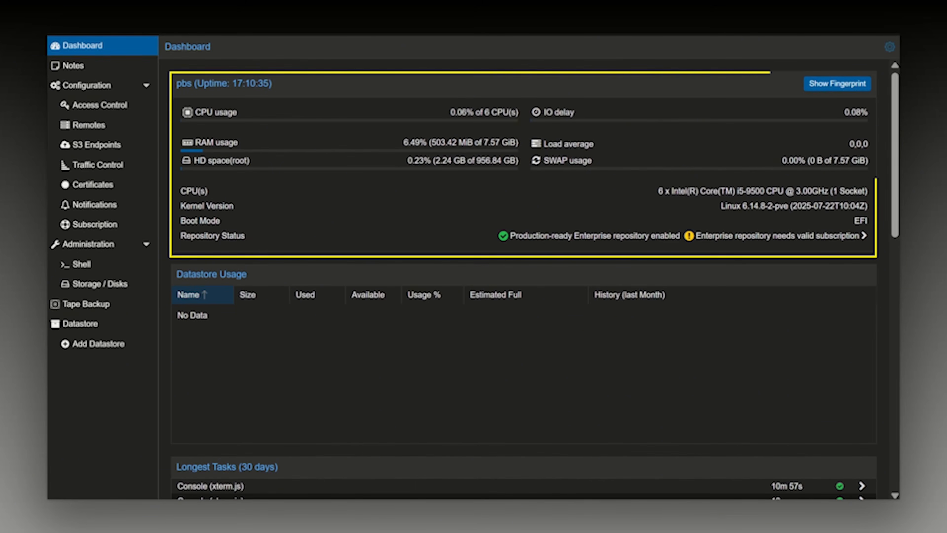
Examine the server's CPU, RAM and root disk space usage on the dashboard.
{"action": "left_click_drag", "start_coordinate": [508, 112], "coordinate": [390, 108]}
{"action": "left_click", "coordinate": [352, 130]}
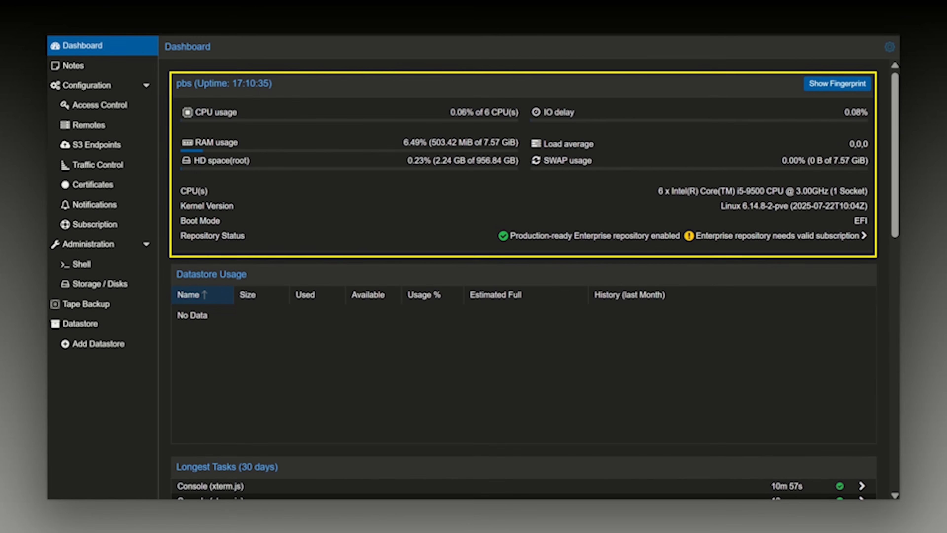
{"action": "left_click_drag", "start_coordinate": [241, 143], "coordinate": [168, 140]}
{"action": "left_click_drag", "start_coordinate": [524, 145], "coordinate": [185, 138]}
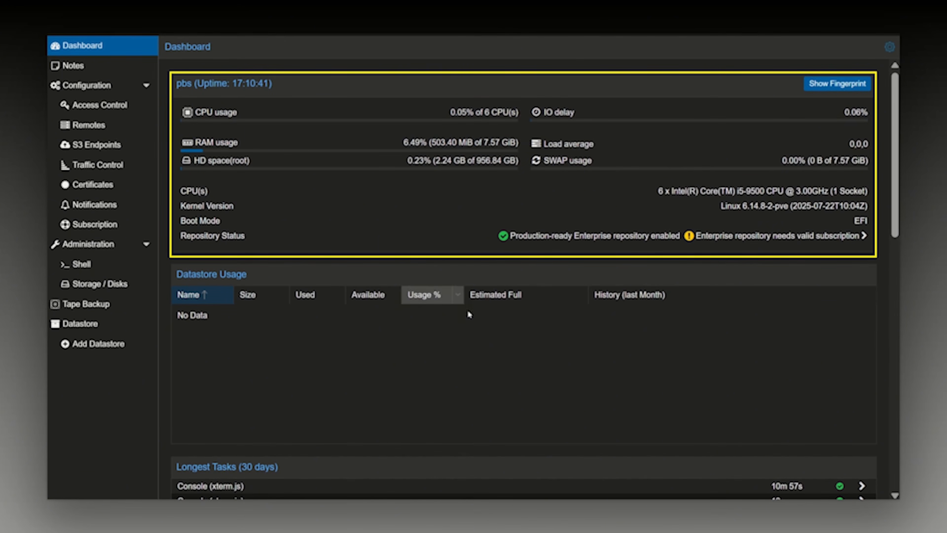
{"action": "mouse_move", "coordinate": [521, 164]}
{"action": "left_mouse_down"}
{"action": "mouse_move", "coordinate": [404, 161]}
{"action": "mouse_move", "coordinate": [515, 164]}
{"action": "left_mouse_up"}
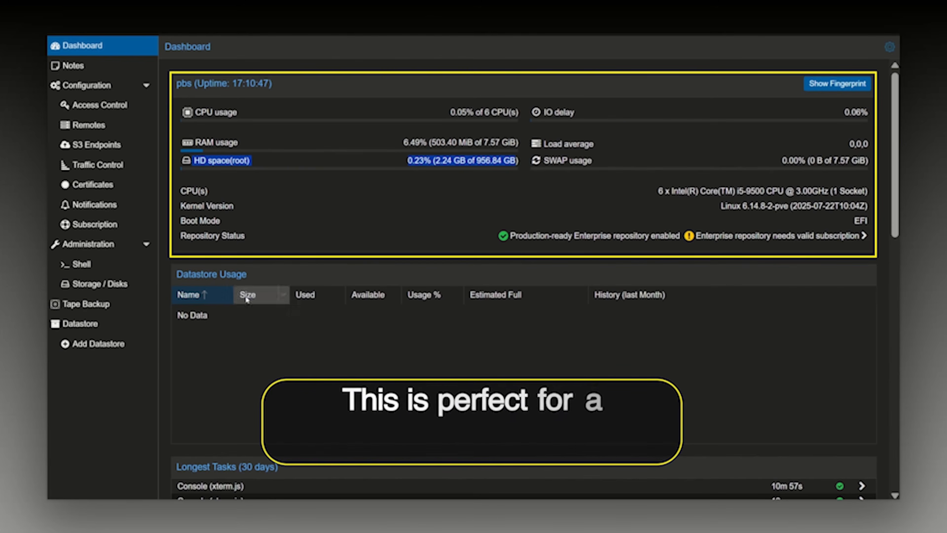
{"action": "left_click", "coordinate": [347, 137]}
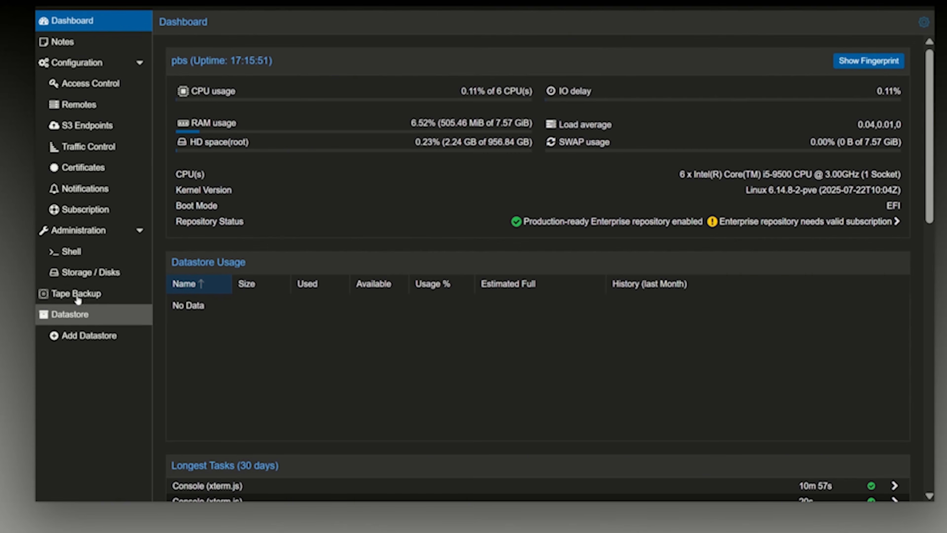
Check the server's available updates, and disable the pbs-enterprise repository in the APT repositories.
{"action": "left_click", "coordinate": [80, 236]}
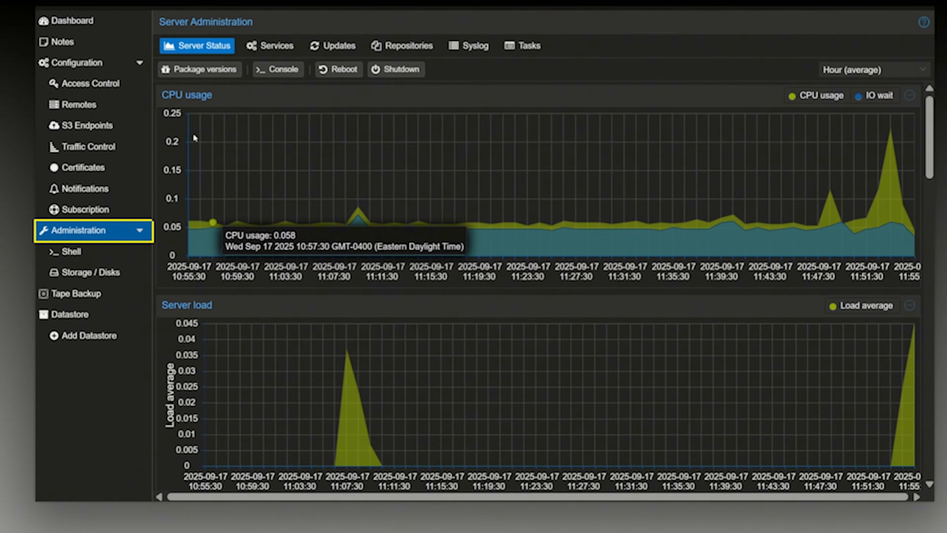
{"action": "left_click", "coordinate": [352, 48]}
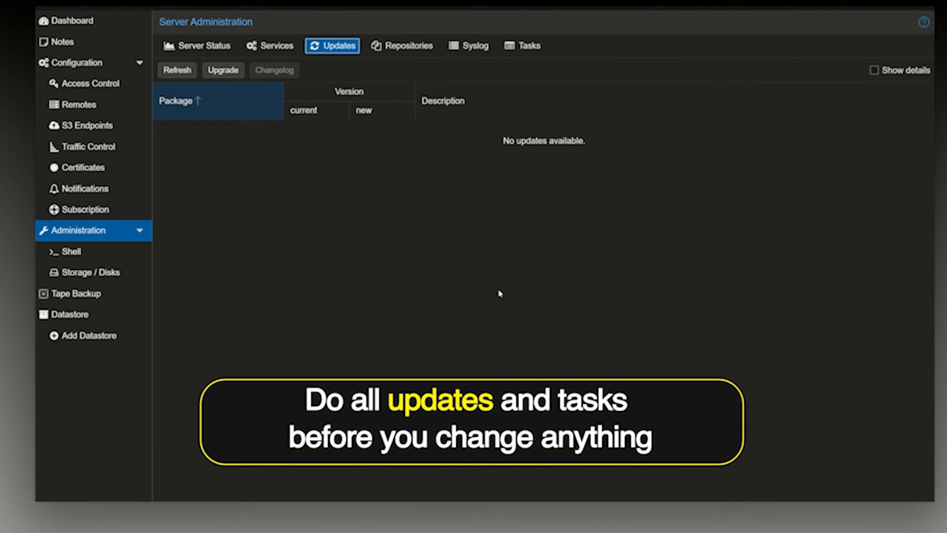
{"action": "left_click", "coordinate": [410, 46]}
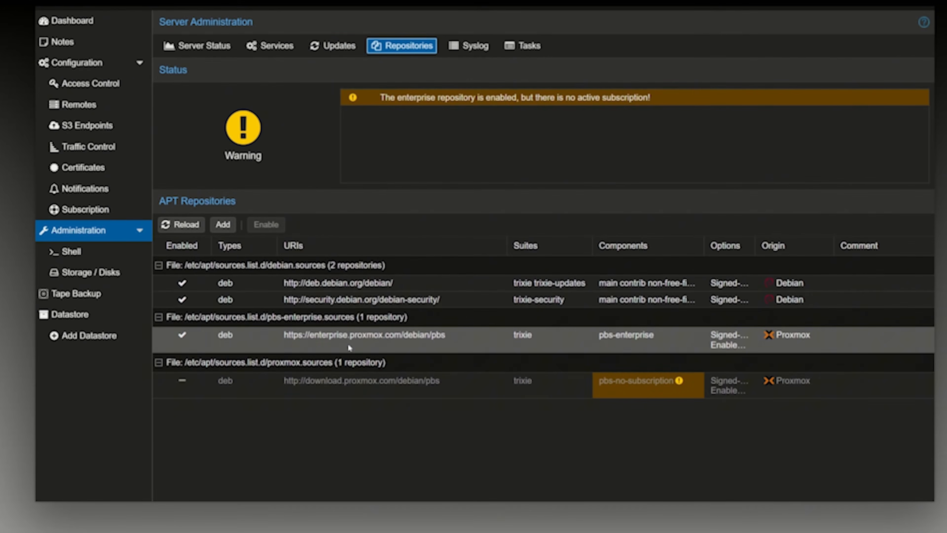
{"action": "left_click", "coordinate": [285, 336]}
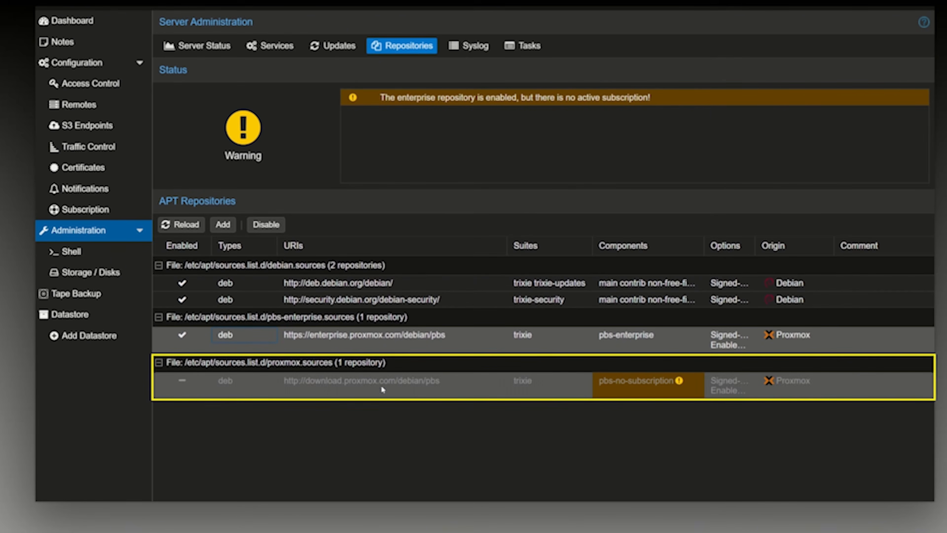
{"action": "mouse_move", "coordinate": [678, 388]}
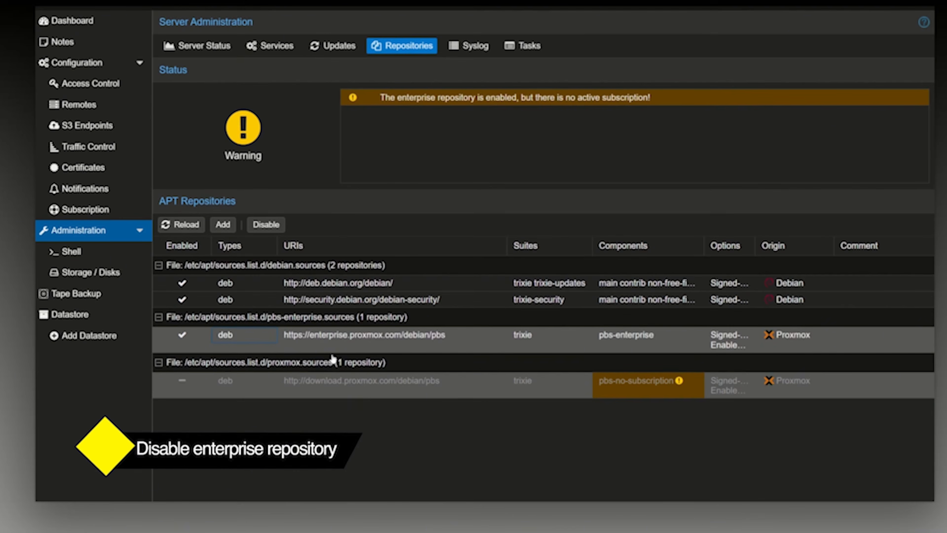
{"action": "left_click", "coordinate": [266, 224]}
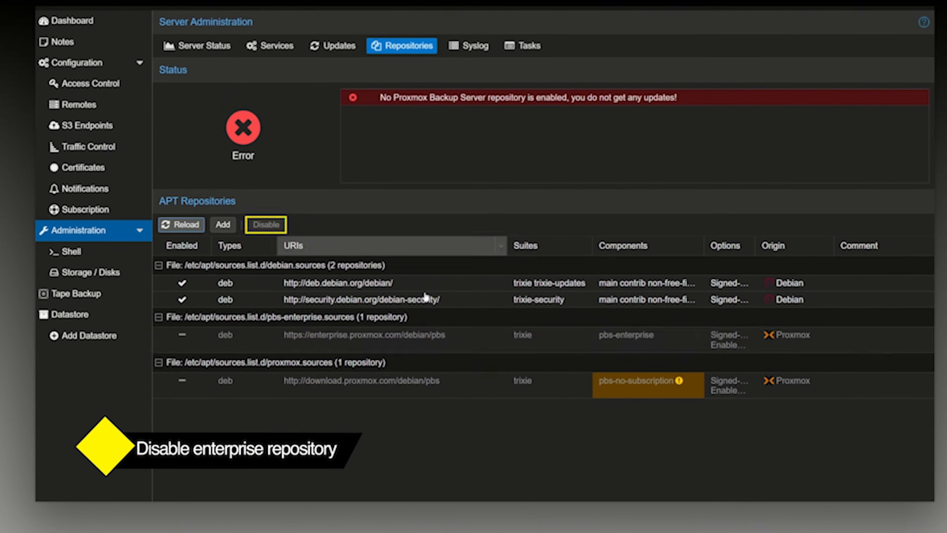
Add the No-Subscription repository and check its entry under the proxmox.sources file.
{"action": "left_click", "coordinate": [280, 368]}
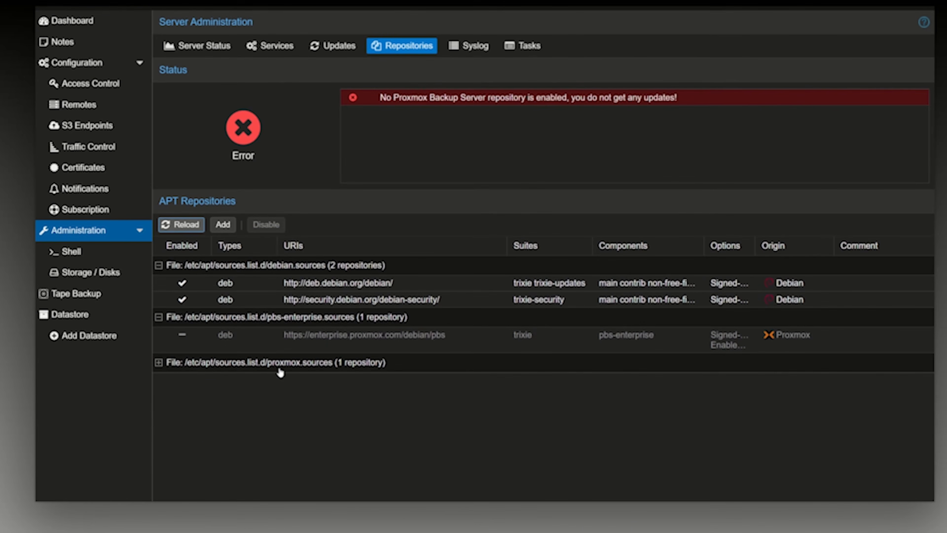
{"action": "left_click", "coordinate": [223, 224]}
{"action": "left_click", "coordinate": [497, 272]}
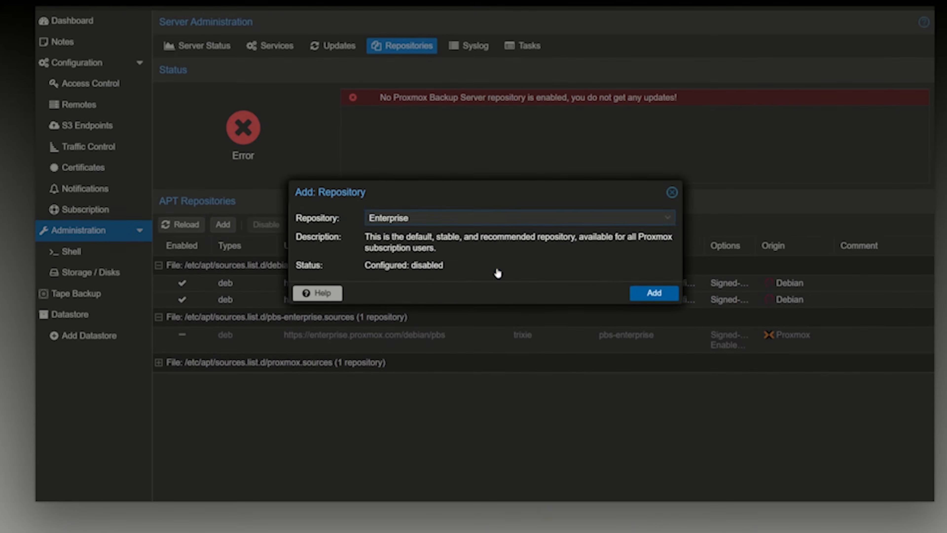
{"action": "left_click", "coordinate": [403, 216]}
{"action": "left_click", "coordinate": [402, 245]}
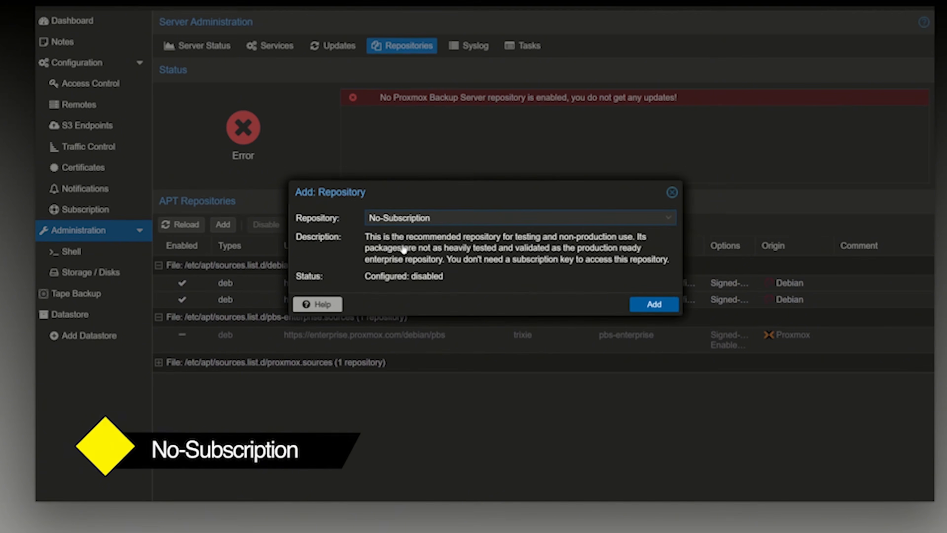
{"action": "left_click", "coordinate": [675, 304]}
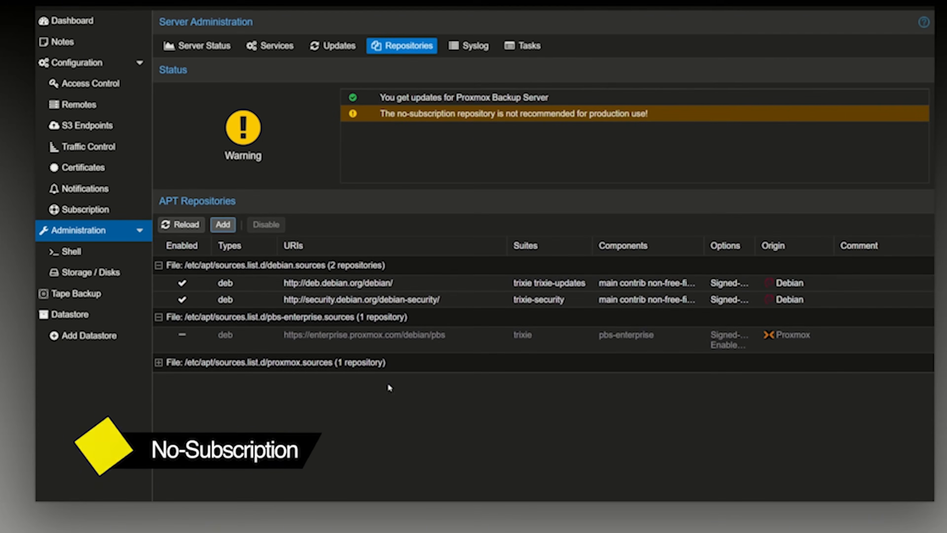
{"action": "left_click", "coordinate": [168, 364]}
{"action": "left_click", "coordinate": [548, 384]}
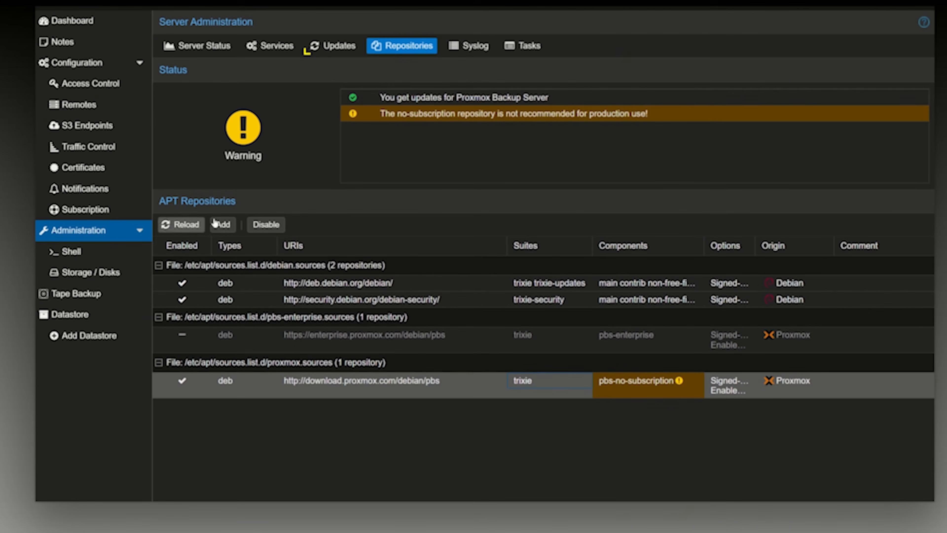
Refresh the server's package database for updates, dismiss the subscription notice, and close the task viewer.
{"action": "left_click", "coordinate": [332, 45]}
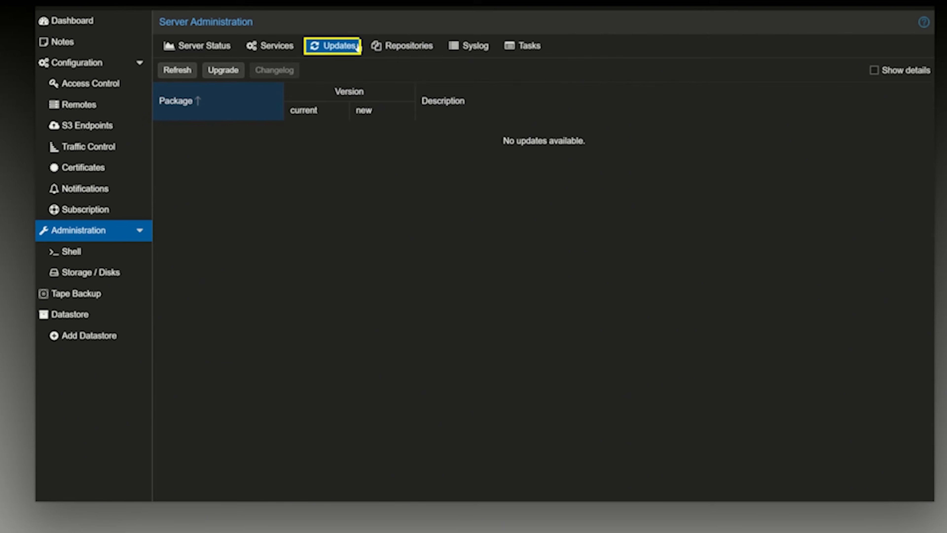
{"action": "left_click", "coordinate": [189, 73]}
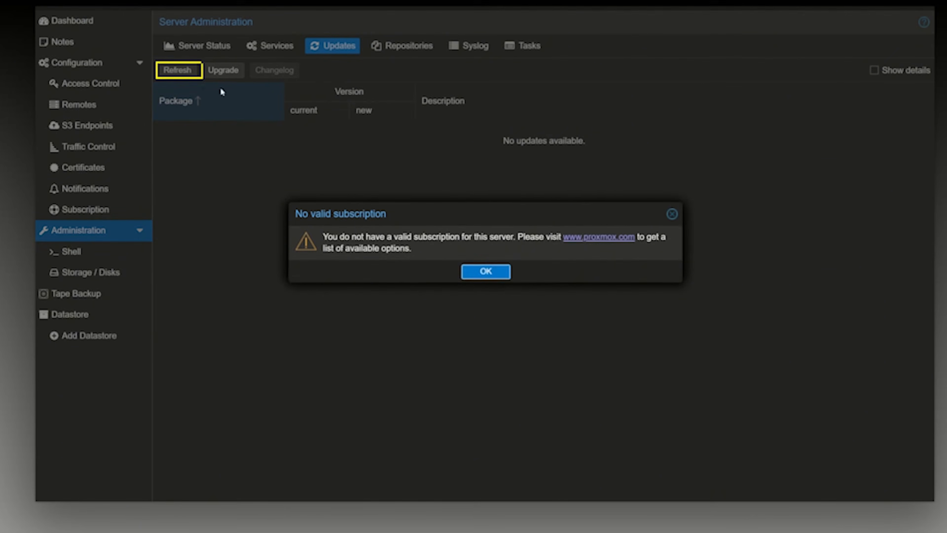
{"action": "left_click", "coordinate": [481, 276]}
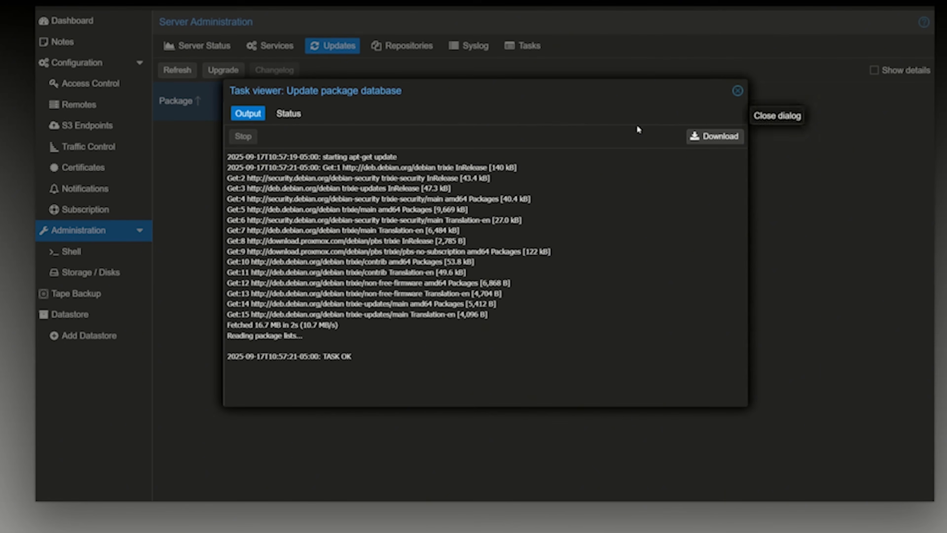
{"action": "left_click", "coordinate": [740, 94]}
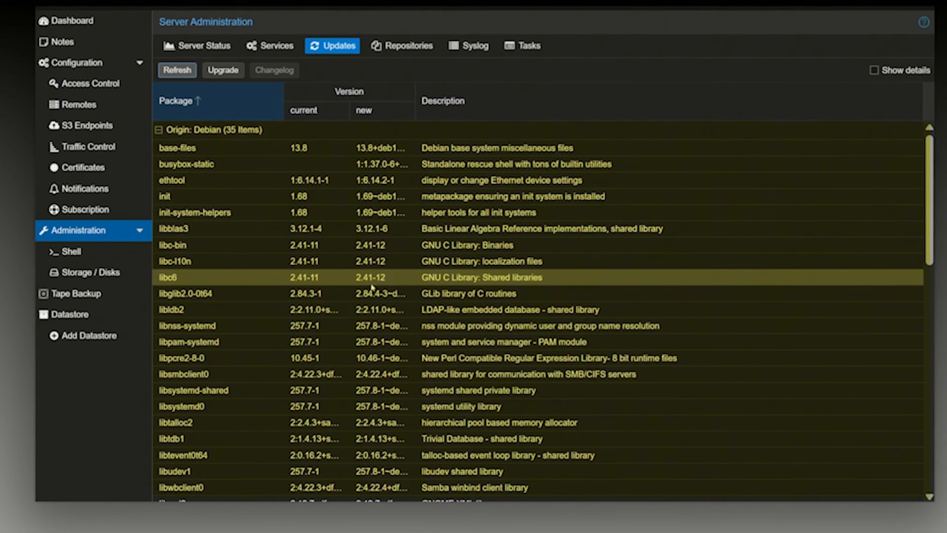
Review the available package updates, start the upgrade, and agree to continue with the installation.
{"action": "scroll", "coordinate": [421, 226], "scroll_direction": "down", "scroll_amount": 10}
{"action": "scroll", "coordinate": [421, 226], "scroll_direction": "up", "scroll_amount": 10}
{"action": "scroll", "coordinate": [421, 225], "scroll_direction": "down", "scroll_amount": 10}
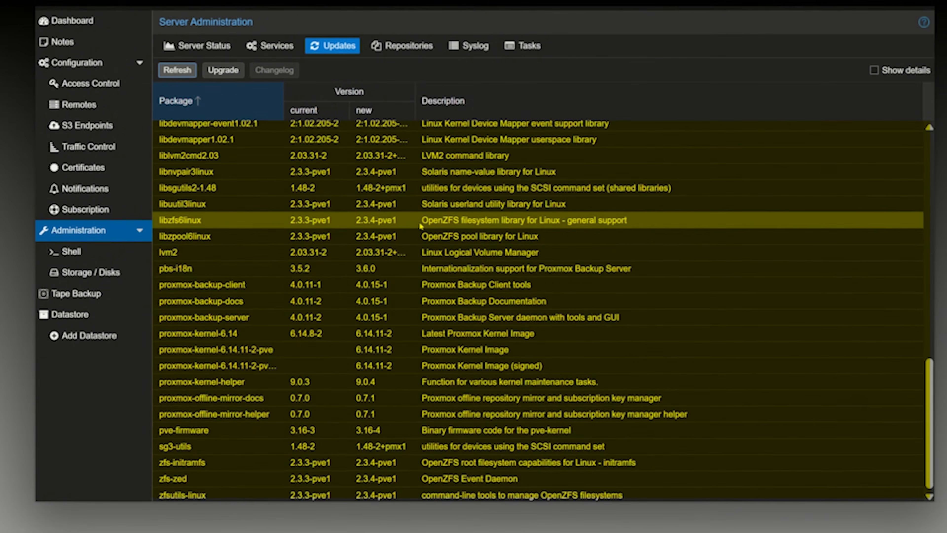
{"action": "scroll", "coordinate": [421, 226], "scroll_direction": "up", "scroll_amount": 10}
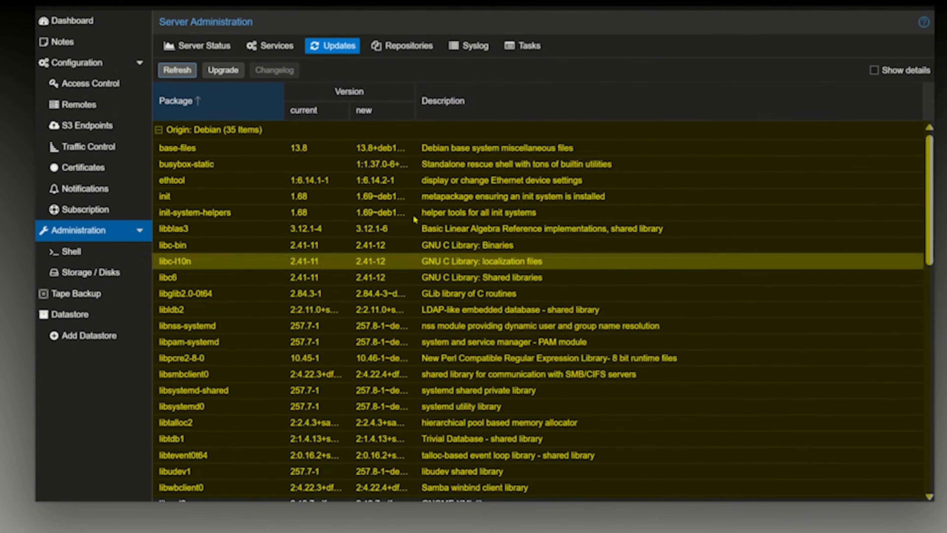
{"action": "left_click", "coordinate": [223, 70]}
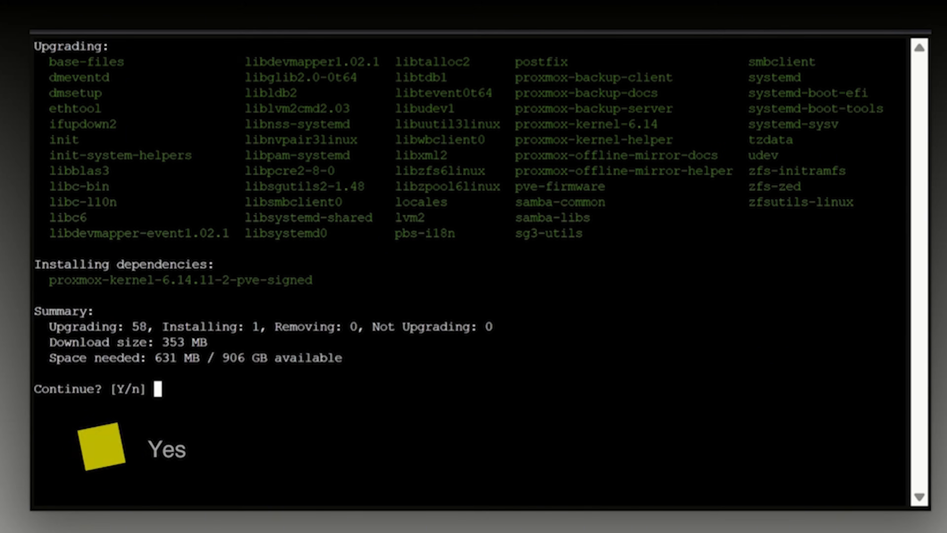
{"action": "type", "text": "y"}
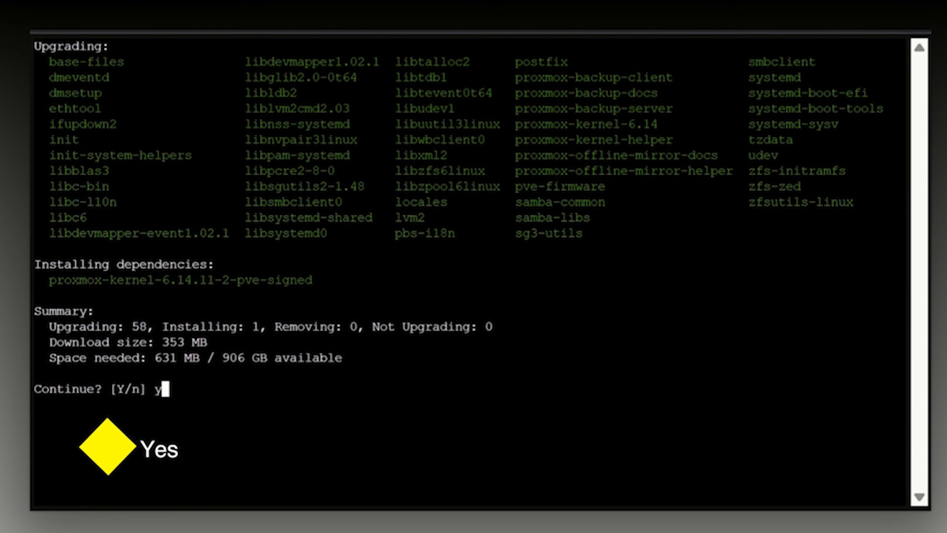
{"action": "key", "text": "Return"}
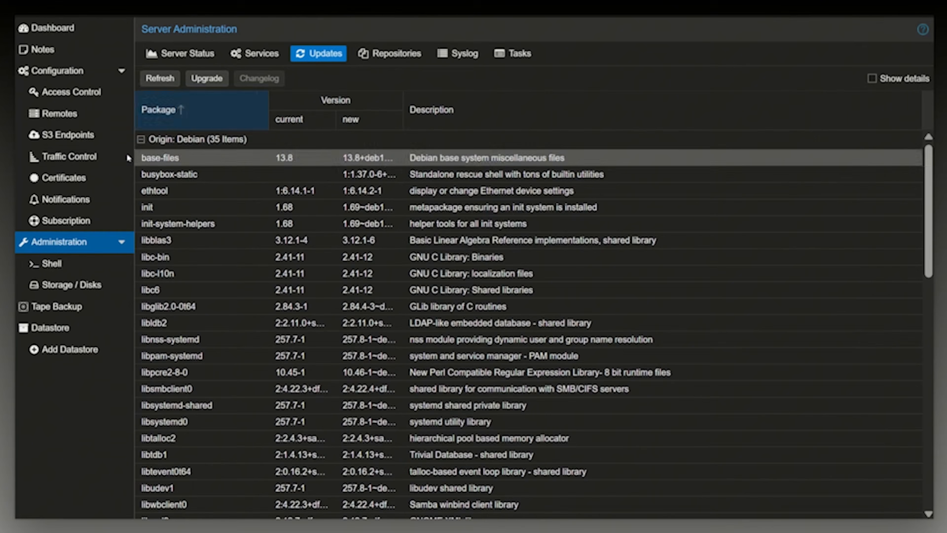
Refresh the package database again, dismiss the subscription notice and task viewer, and rerun the upgrade to check for leftover updates.
{"action": "left_click", "coordinate": [161, 78]}
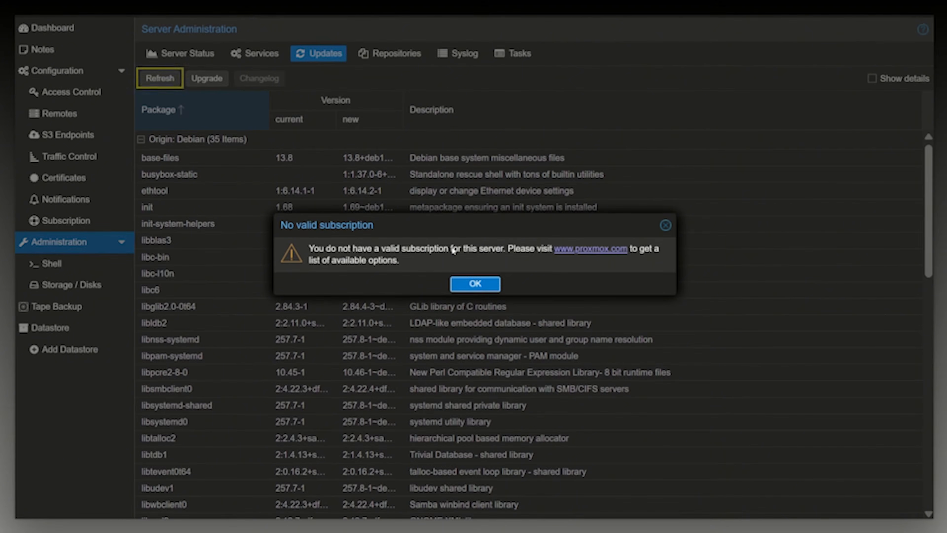
{"action": "left_click", "coordinate": [485, 284]}
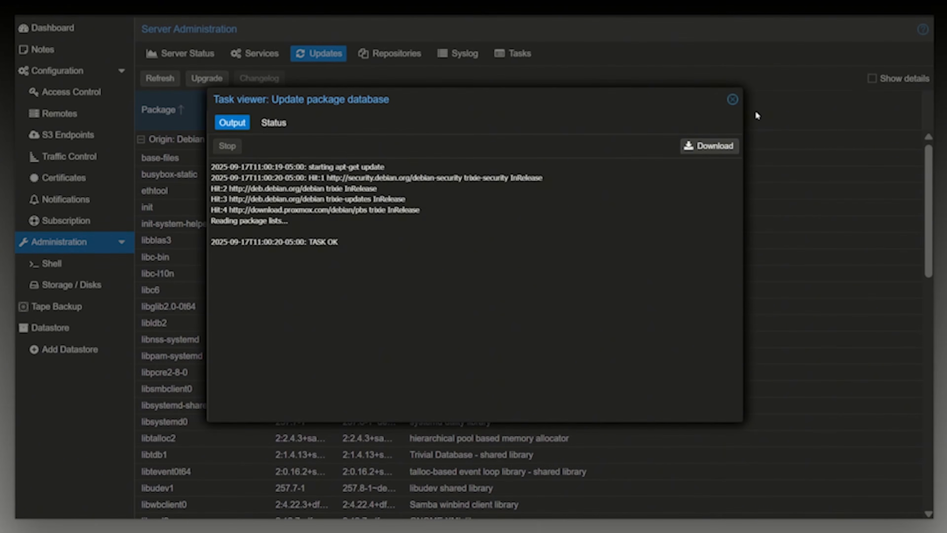
{"action": "left_click", "coordinate": [734, 99]}
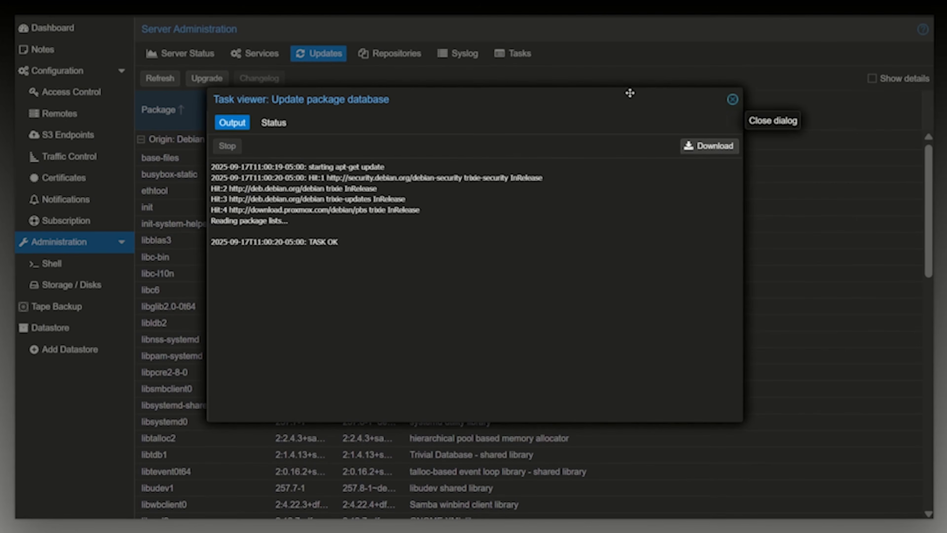
{"action": "left_click", "coordinate": [732, 99]}
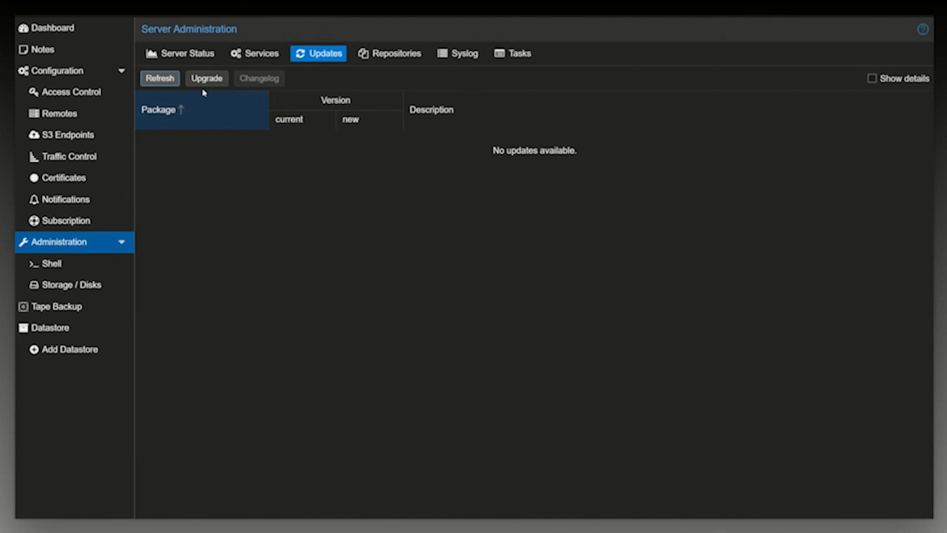
{"action": "left_click", "coordinate": [207, 78]}
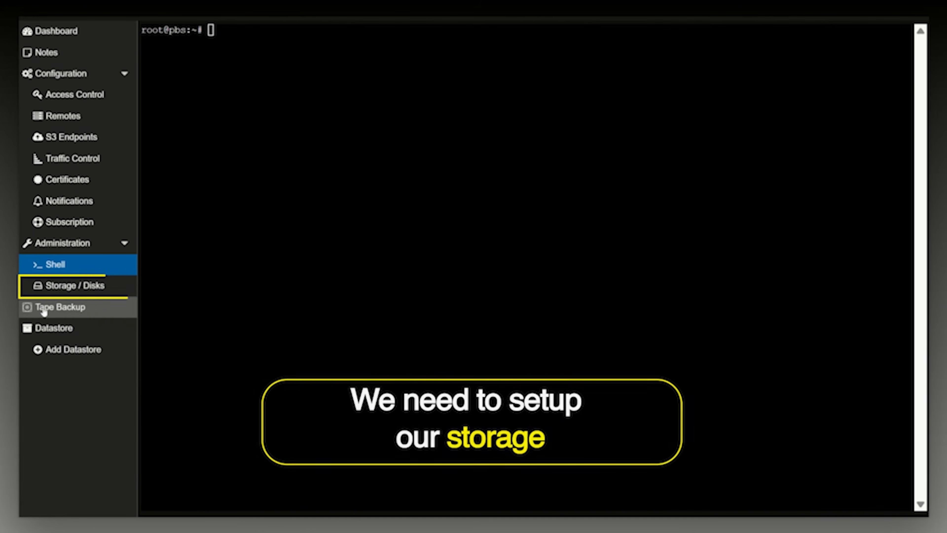
Inspect the server's physical disks with the /dev/nvme0n1 partitions collapsed, and check the existing ZFS and directory storage.
{"action": "left_click", "coordinate": [64, 288]}
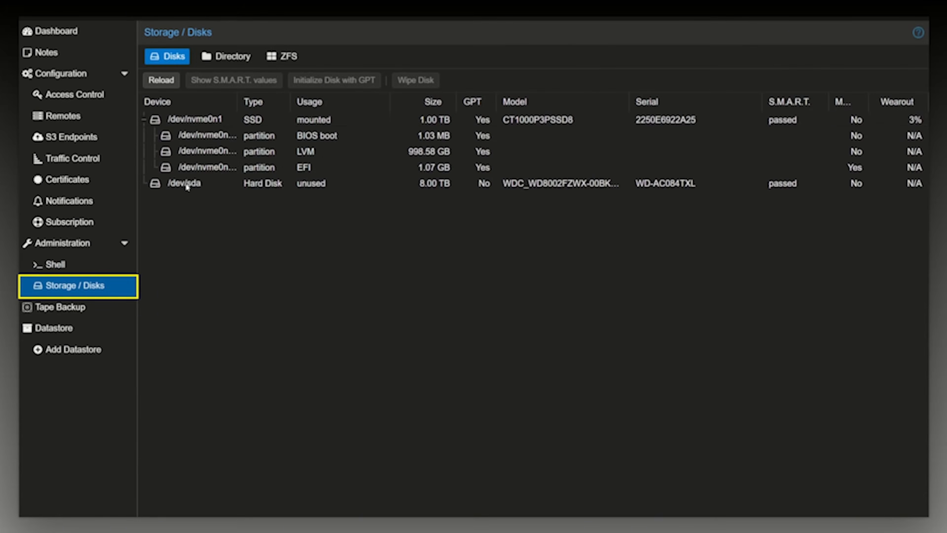
{"action": "left_click", "coordinate": [144, 119]}
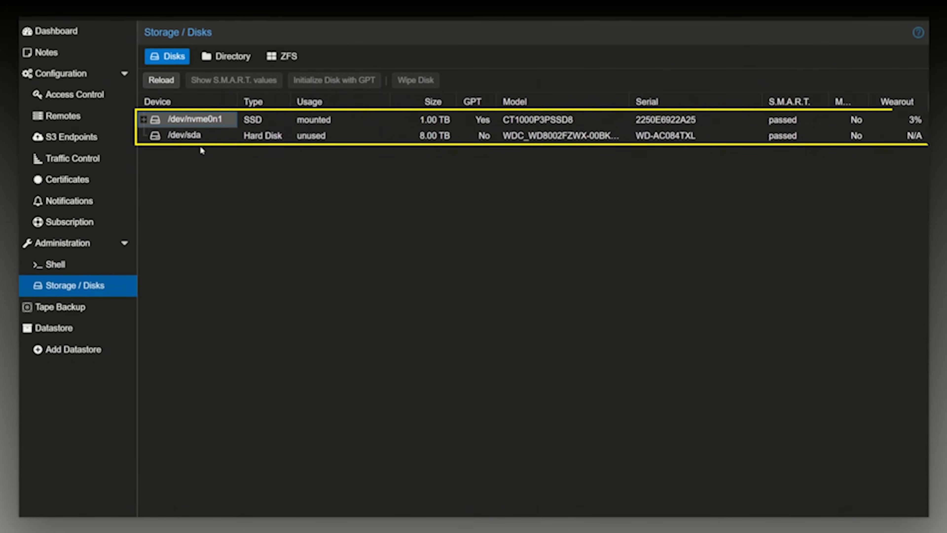
{"action": "left_click", "coordinate": [179, 136]}
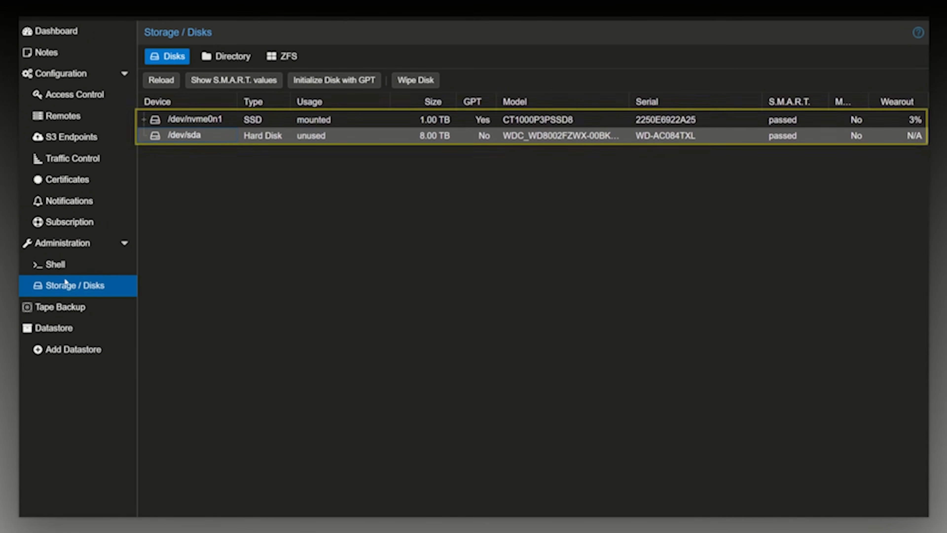
{"action": "left_click", "coordinate": [220, 62]}
{"action": "left_click", "coordinate": [285, 59]}
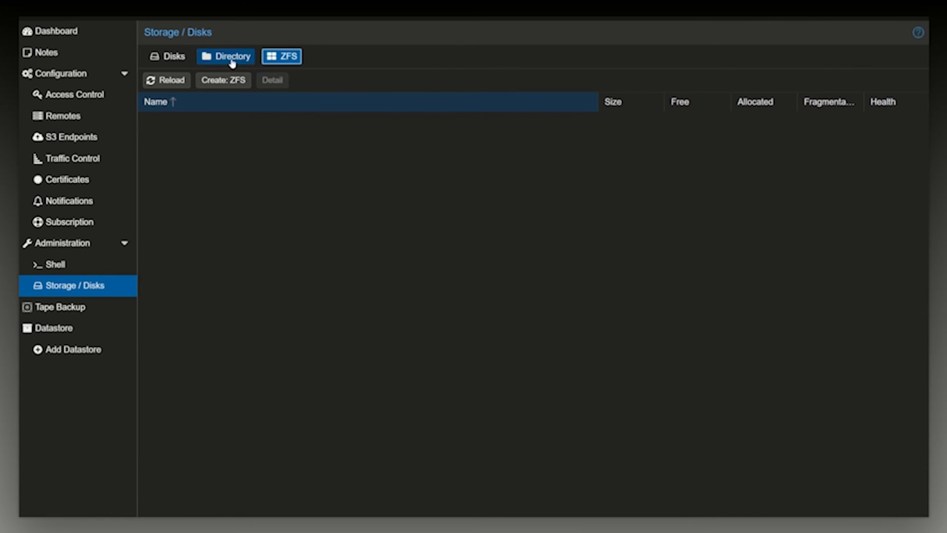
{"action": "left_click", "coordinate": [232, 62]}
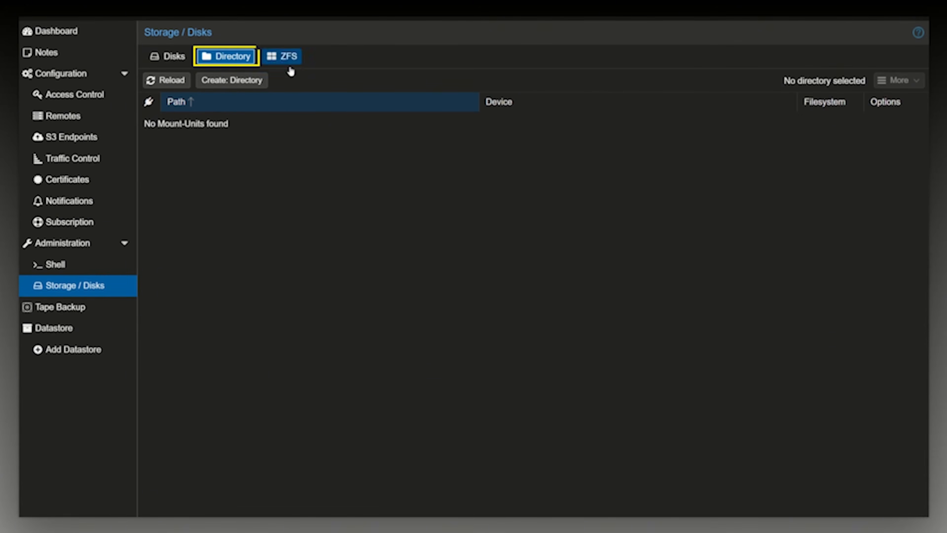
Examine the disk and filesystem choices for a new directory storage, trying xfs, and dismiss the form without creating anything.
{"action": "left_click", "coordinate": [221, 83]}
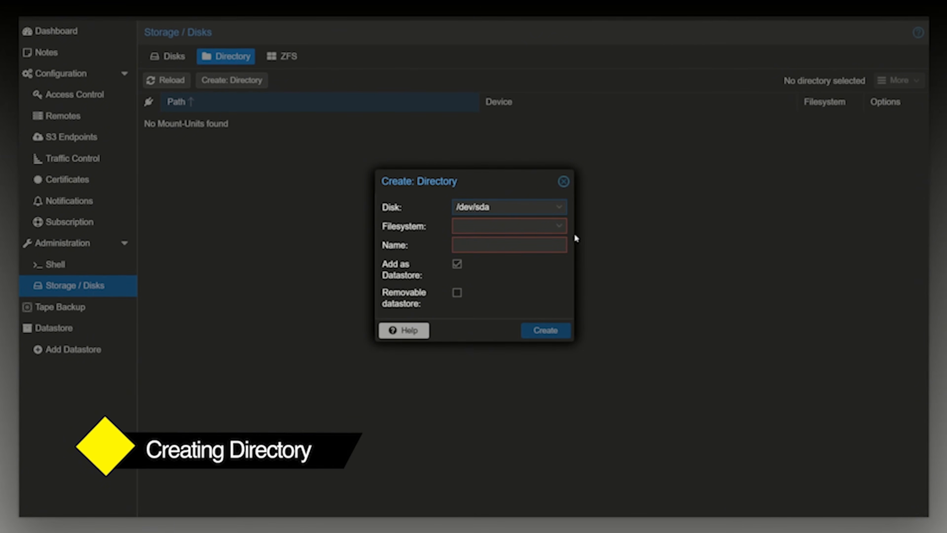
{"action": "left_click", "coordinate": [556, 207]}
{"action": "left_click", "coordinate": [435, 224]}
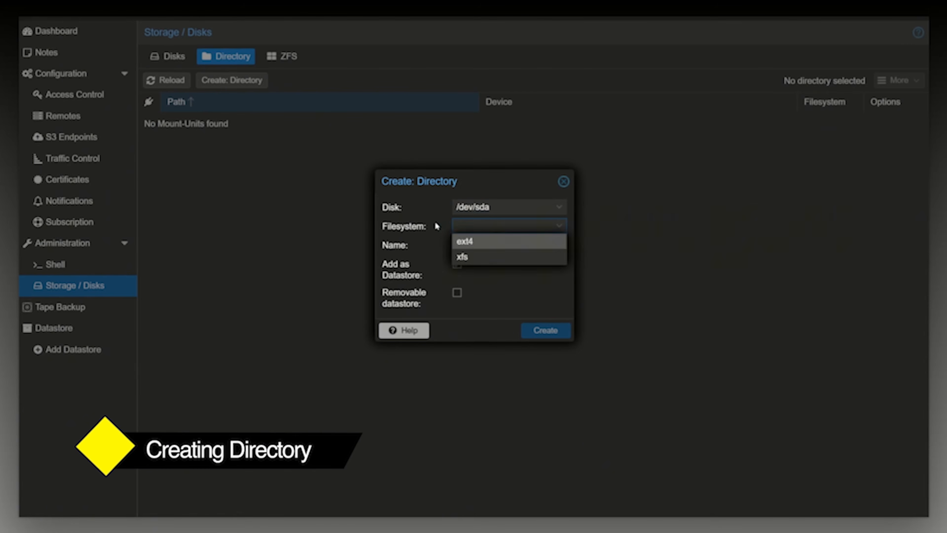
{"action": "left_click", "coordinate": [471, 226]}
{"action": "left_click", "coordinate": [471, 228]}
{"action": "left_click", "coordinate": [472, 258]}
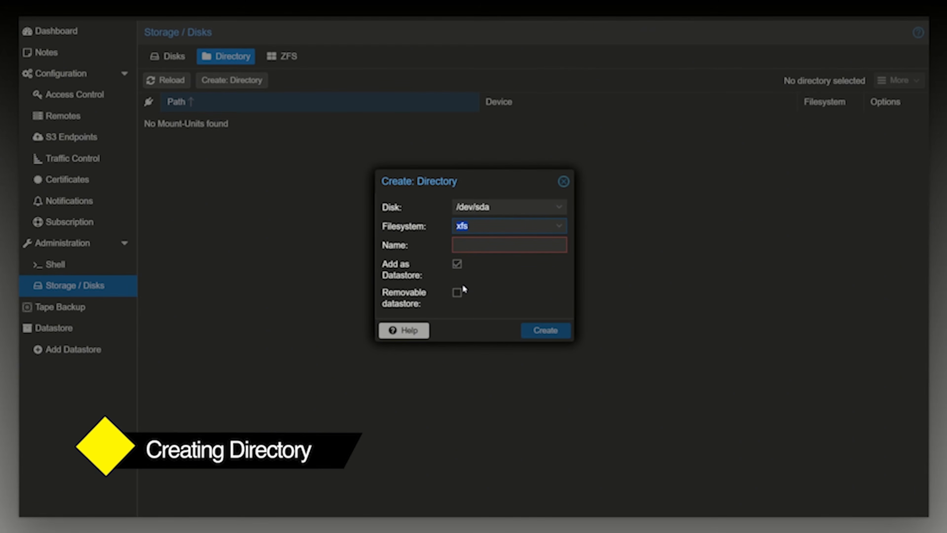
{"action": "left_click", "coordinate": [563, 182]}
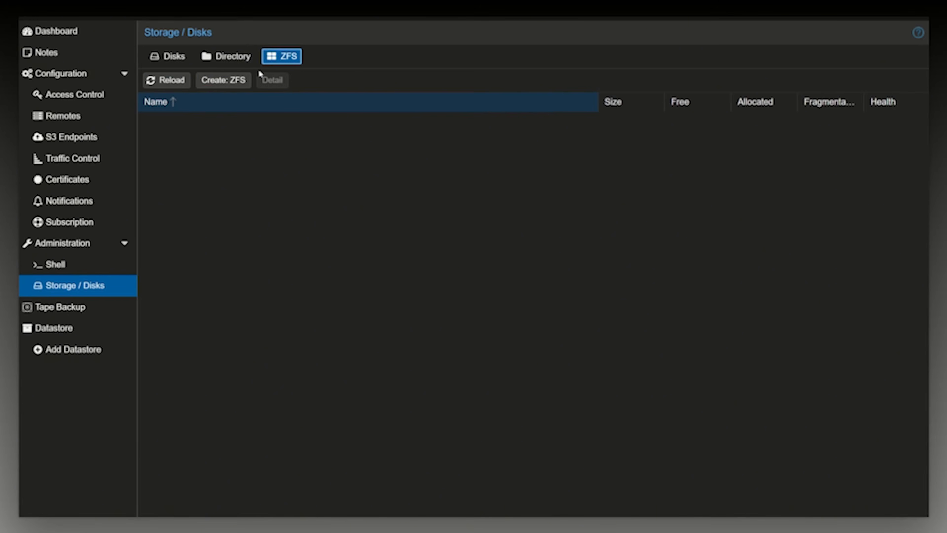
Examine the RAID level, compression and ashift options for a new ZFS pool, and dismiss the form without creating it.
{"action": "left_click", "coordinate": [210, 82]}
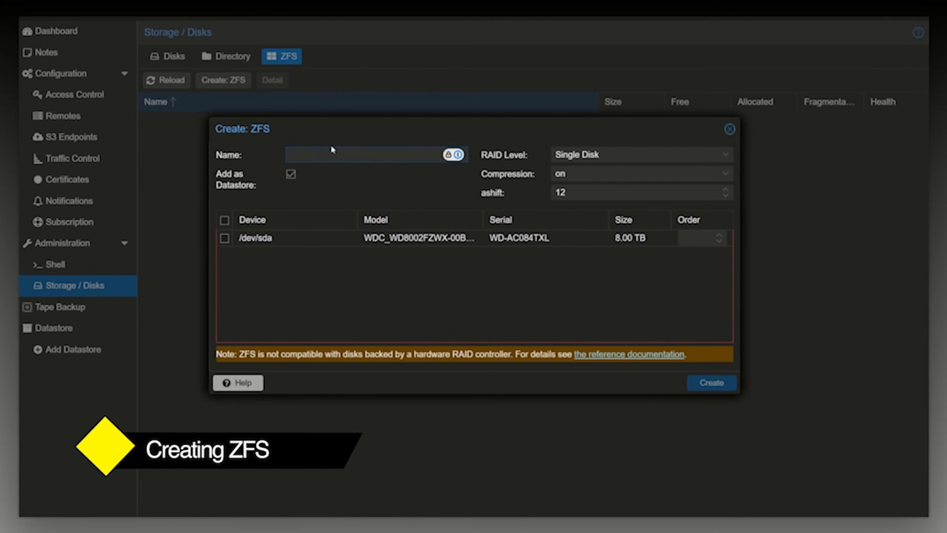
{"action": "left_click", "coordinate": [611, 155]}
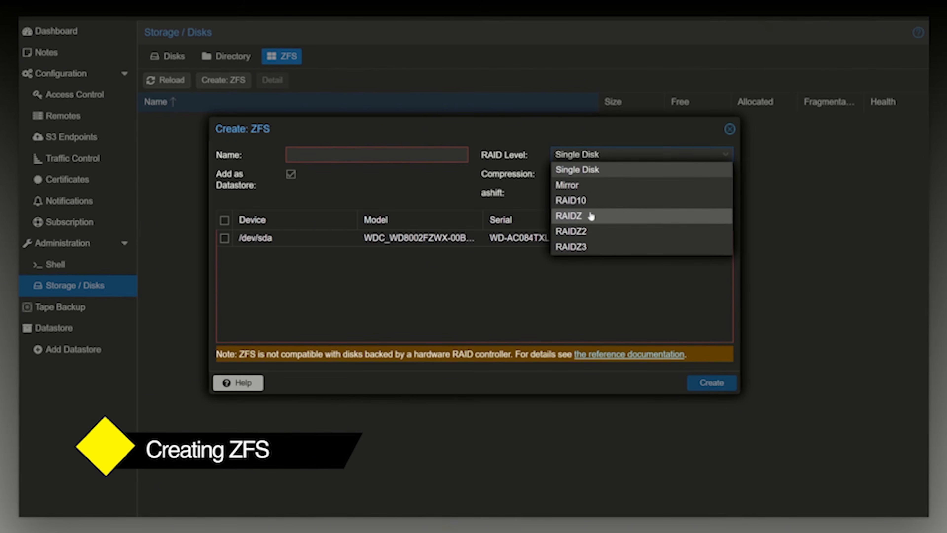
{"action": "left_click", "coordinate": [533, 178]}
{"action": "left_click", "coordinate": [533, 178]}
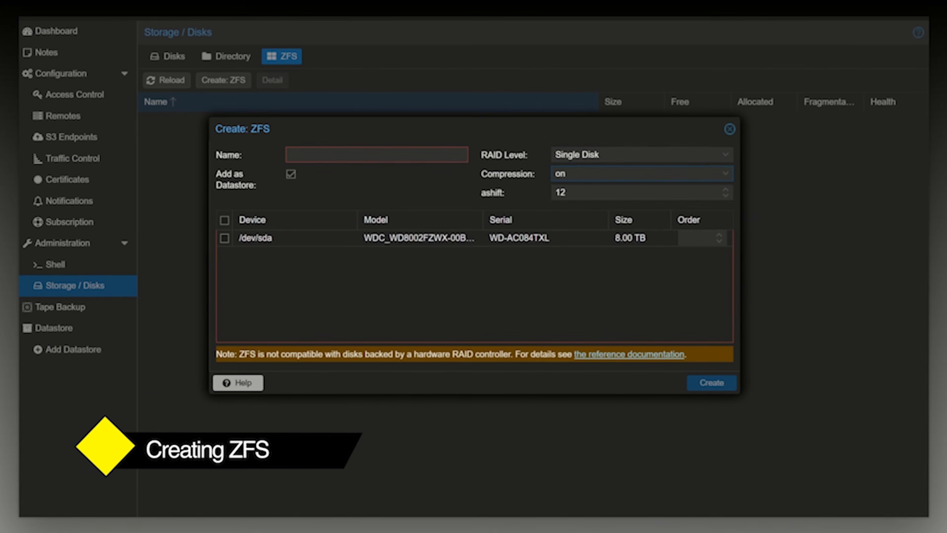
{"action": "left_click", "coordinate": [576, 178]}
{"action": "left_click", "coordinate": [499, 193]}
{"action": "double_click", "coordinate": [560, 192]}
{"action": "left_click", "coordinate": [730, 129]}
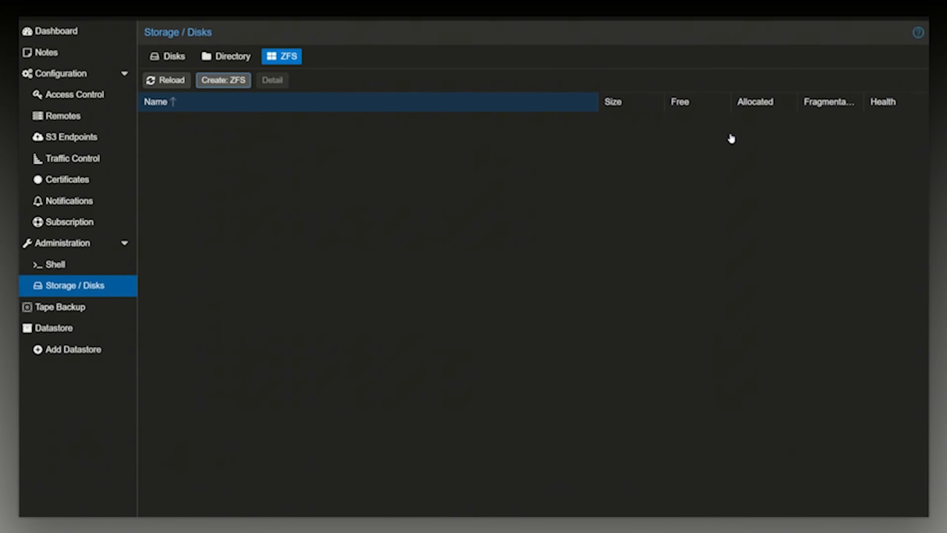
Recheck the unused disk, and start a new directory storage on /dev/sda with the xfs filesystem.
{"action": "left_click", "coordinate": [218, 57]}
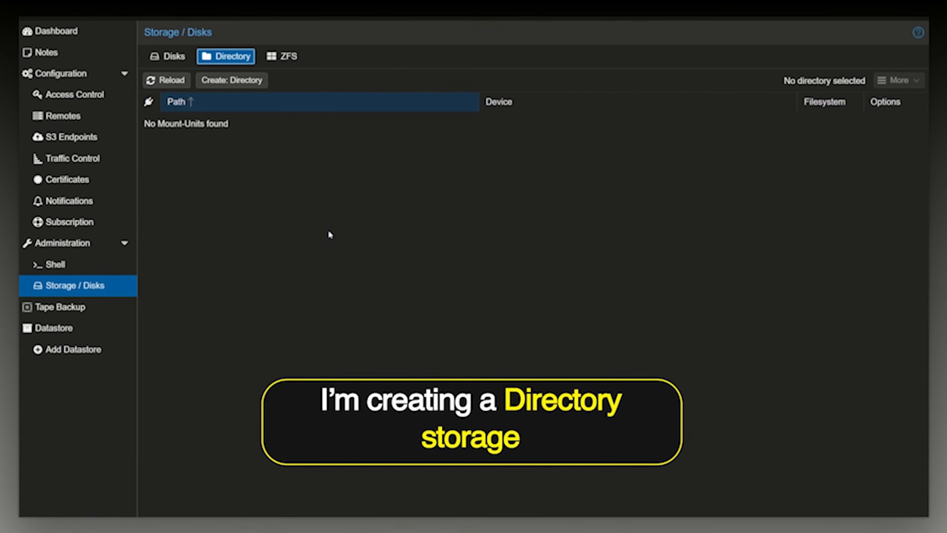
{"action": "left_click", "coordinate": [173, 57]}
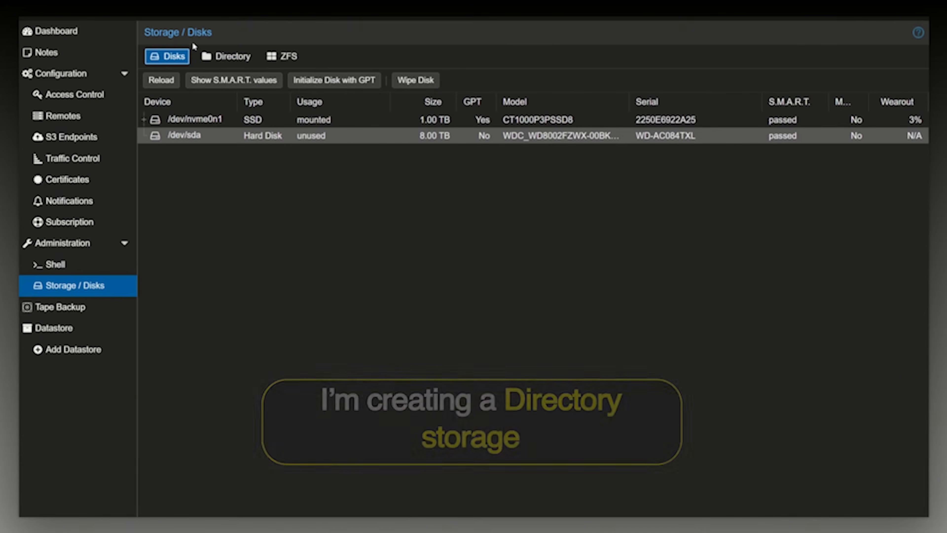
{"action": "left_click", "coordinate": [220, 56]}
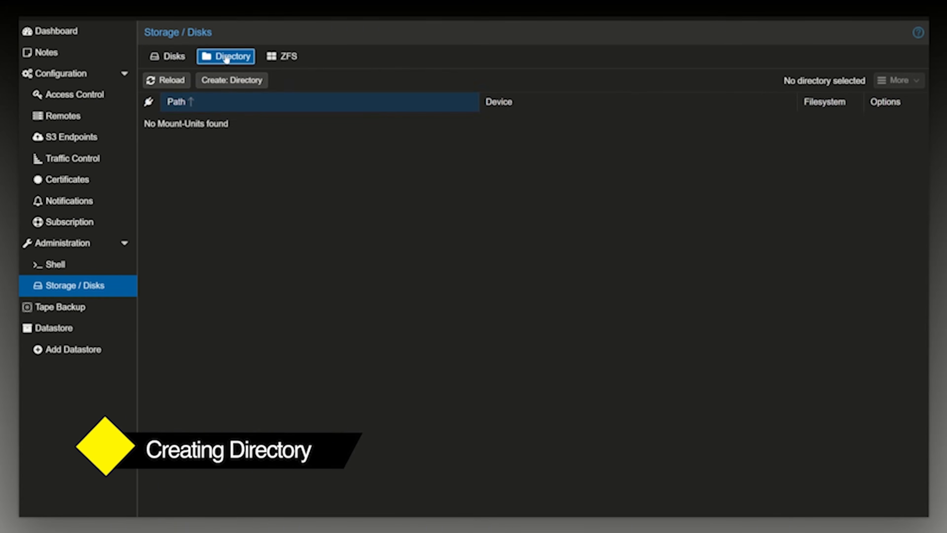
{"action": "left_click", "coordinate": [227, 82]}
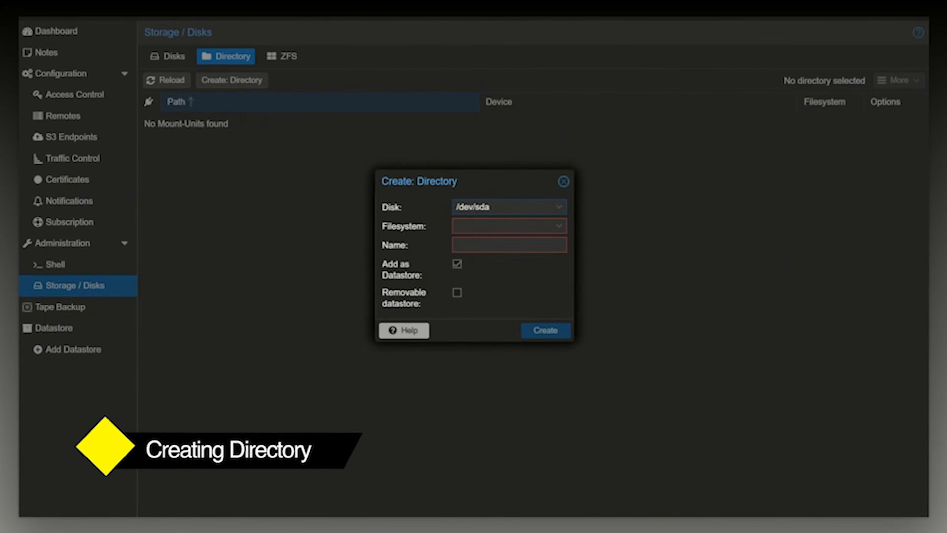
{"action": "left_click", "coordinate": [509, 207]}
{"action": "left_click", "coordinate": [507, 245]}
{"action": "left_click", "coordinate": [510, 226]}
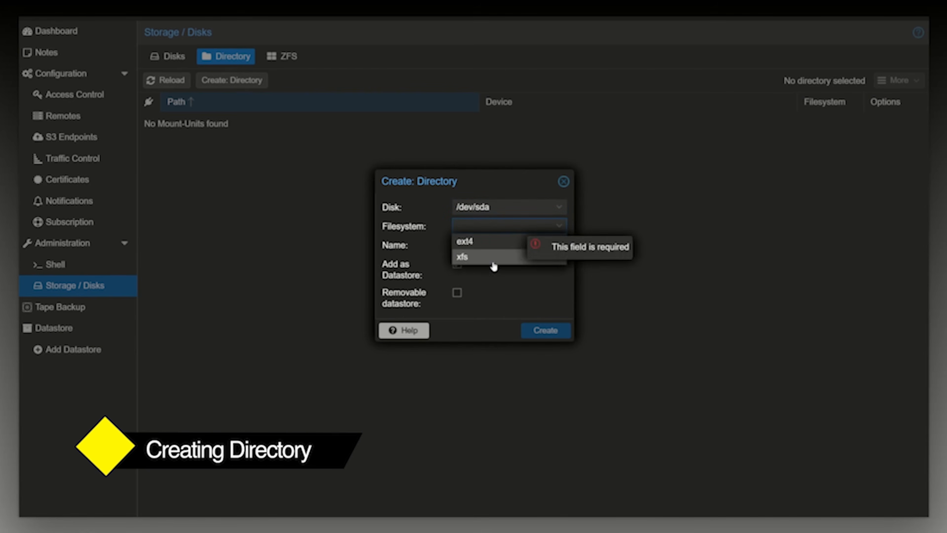
{"action": "left_click", "coordinate": [493, 258]}
Name the directory Dev_PBS and create it, keeping it added as a non-removable datastore.
{"action": "left_click", "coordinate": [482, 245]}
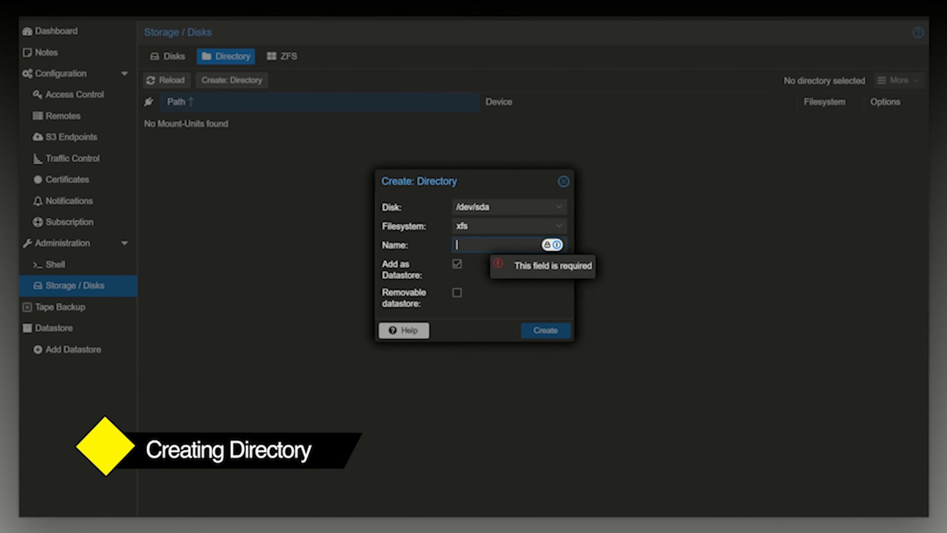
{"action": "type", "text": "Dev"}
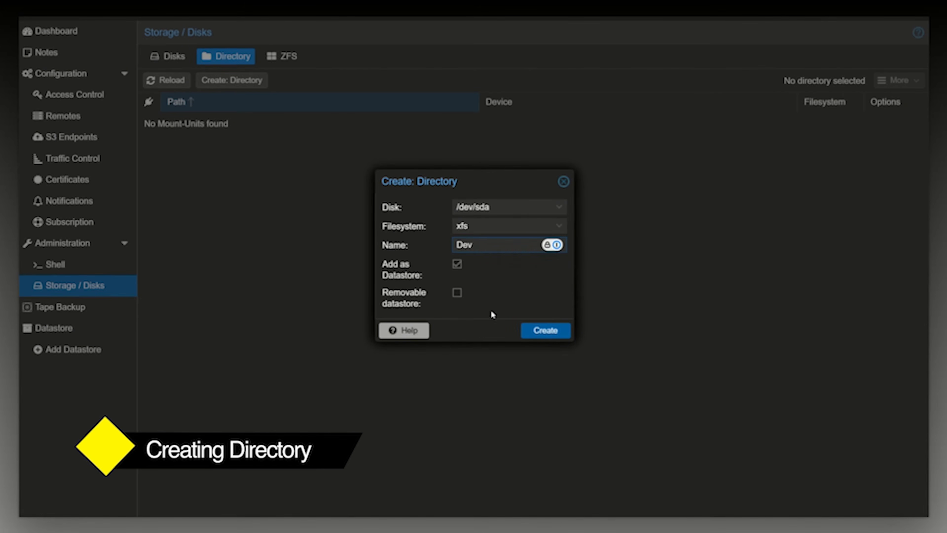
{"action": "left_click", "coordinate": [508, 289]}
{"action": "left_click", "coordinate": [522, 244]}
{"action": "type", "text": "_PBS"}
{"action": "left_click", "coordinate": [524, 273]}
{"action": "left_click", "coordinate": [553, 332]}
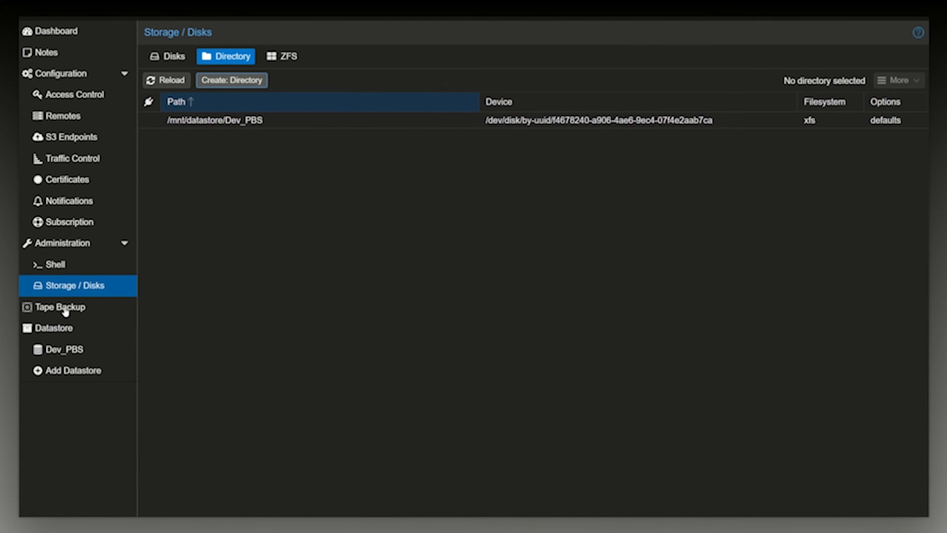
Examine the Dev_PBS datastore's summary, including its usage, backup counts and performance graphs.
{"action": "left_click", "coordinate": [66, 349]}
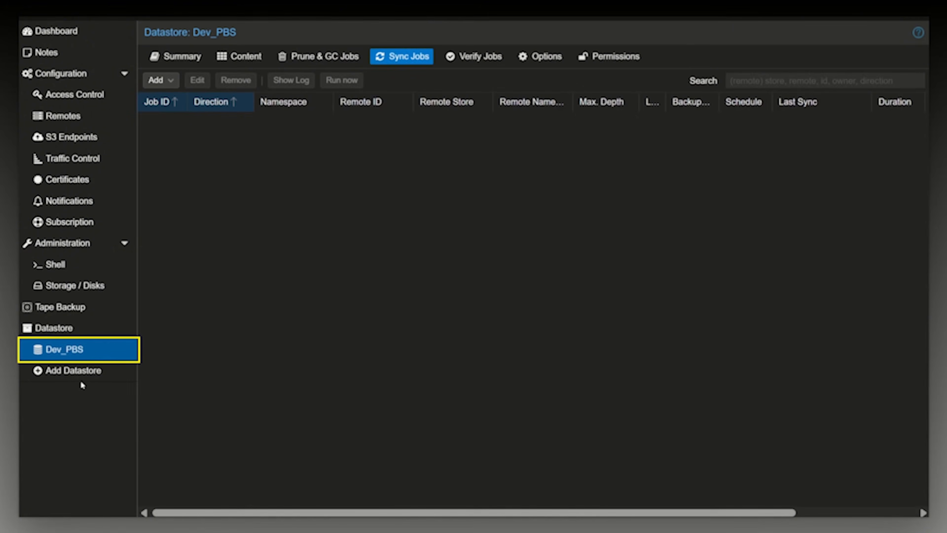
{"action": "left_click", "coordinate": [176, 56]}
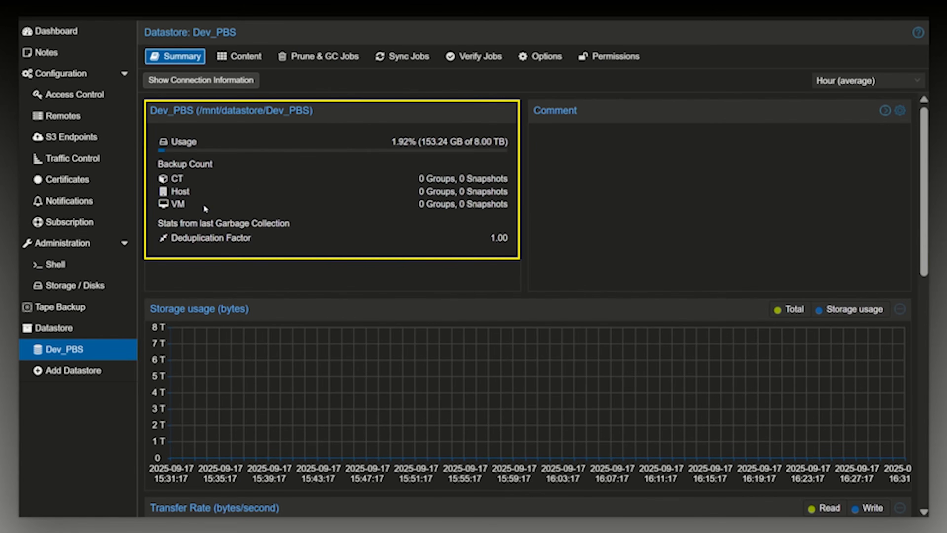
{"action": "scroll", "coordinate": [504, 390], "scroll_direction": "down", "scroll_amount": 12}
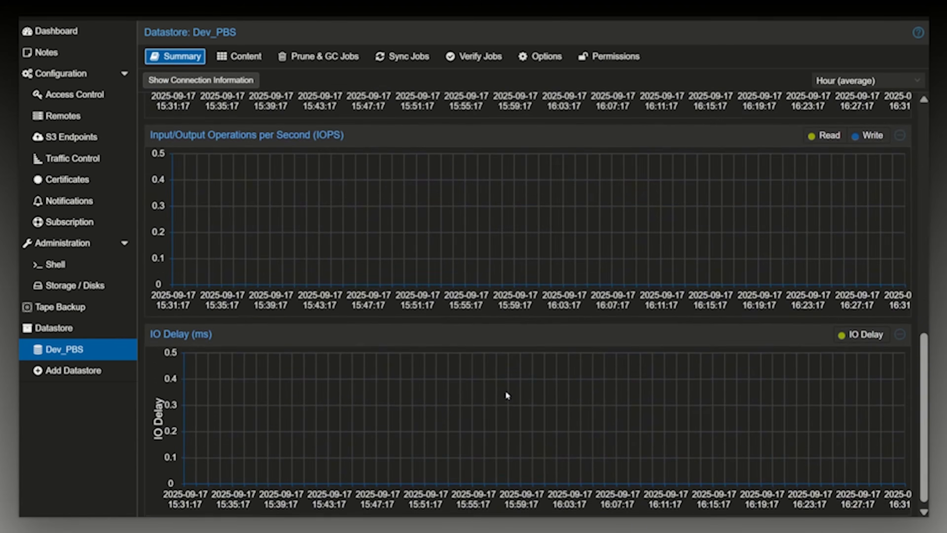
{"action": "scroll", "coordinate": [504, 391], "scroll_direction": "up", "scroll_amount": 12}
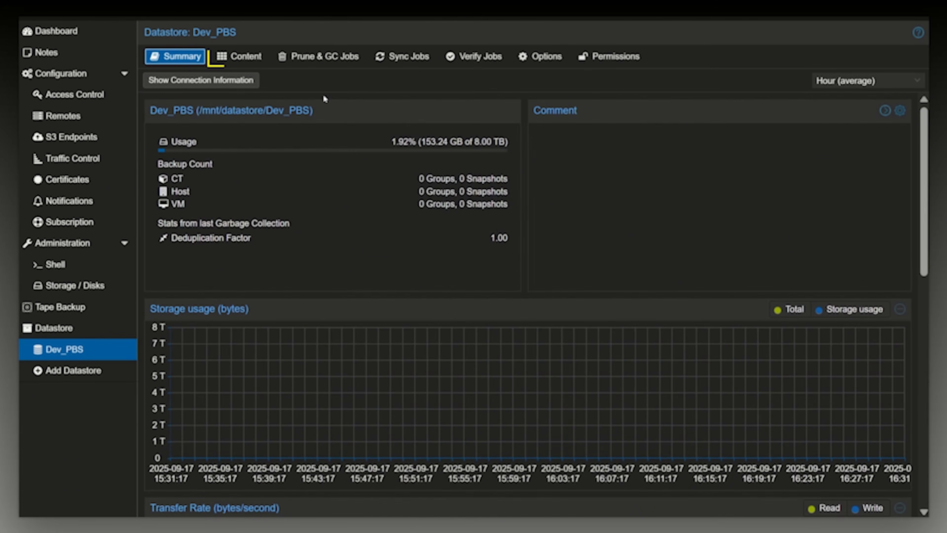
Examine the Dev_PBS datastore's content and the schedule and retention options for a new prune job, and dismiss the form without creating it.
{"action": "left_click", "coordinate": [243, 58]}
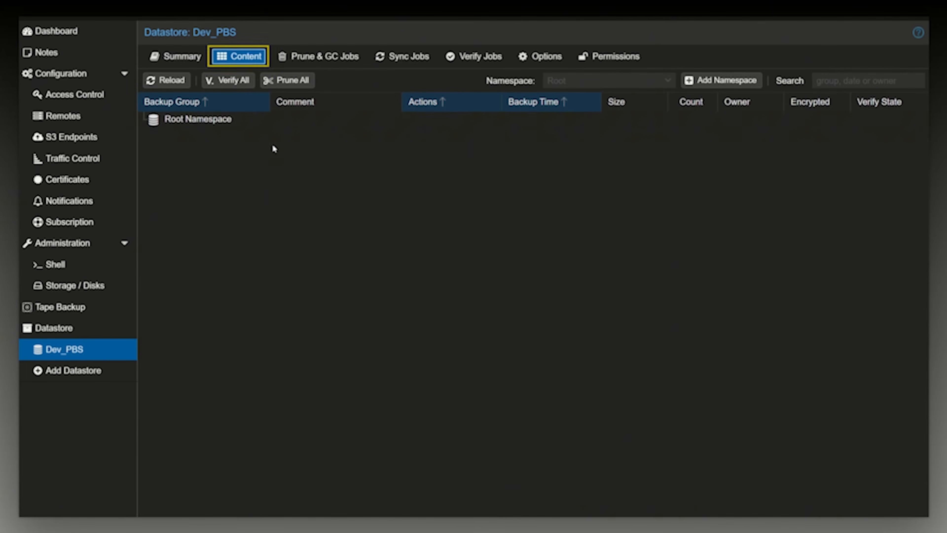
{"action": "left_click", "coordinate": [318, 57]}
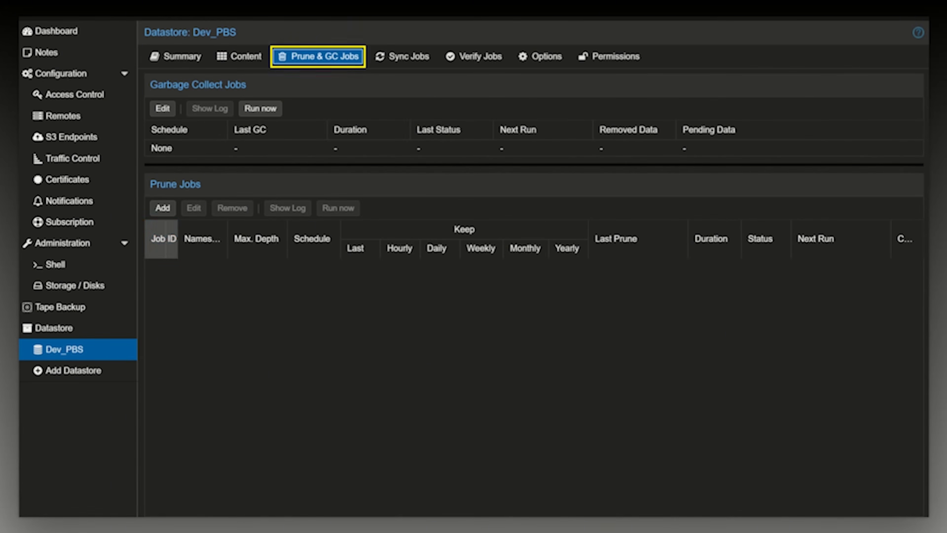
{"action": "left_click", "coordinate": [166, 211]}
{"action": "left_click", "coordinate": [663, 168]}
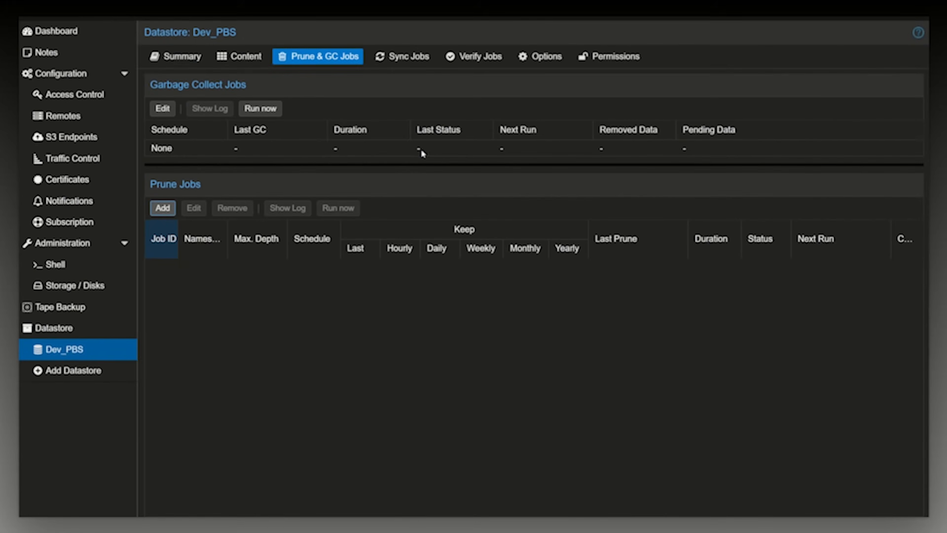
{"action": "left_click", "coordinate": [172, 212]}
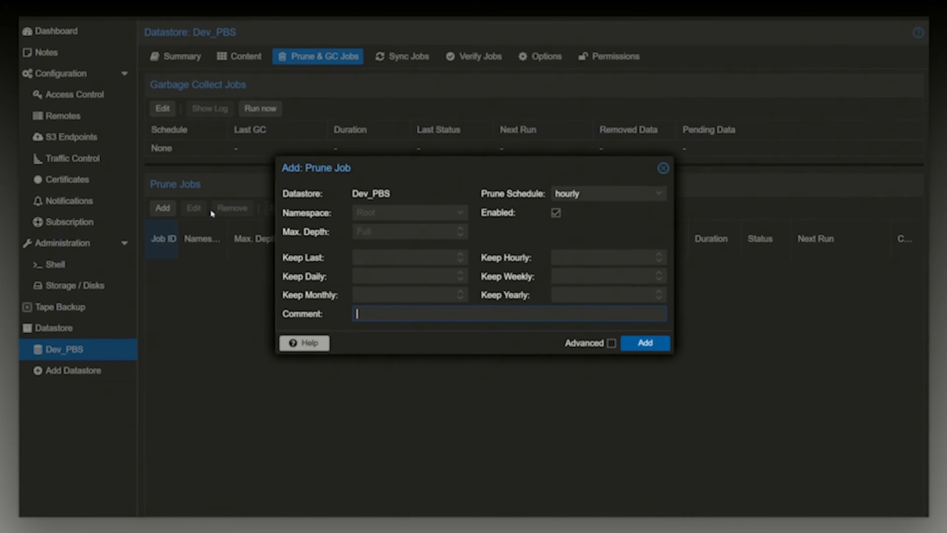
{"action": "left_click", "coordinate": [663, 169]}
Examine the Dev_PBS garbage collection schedule choices and recheck the prune job's keep options without saving either form.
{"action": "left_click", "coordinate": [162, 108]}
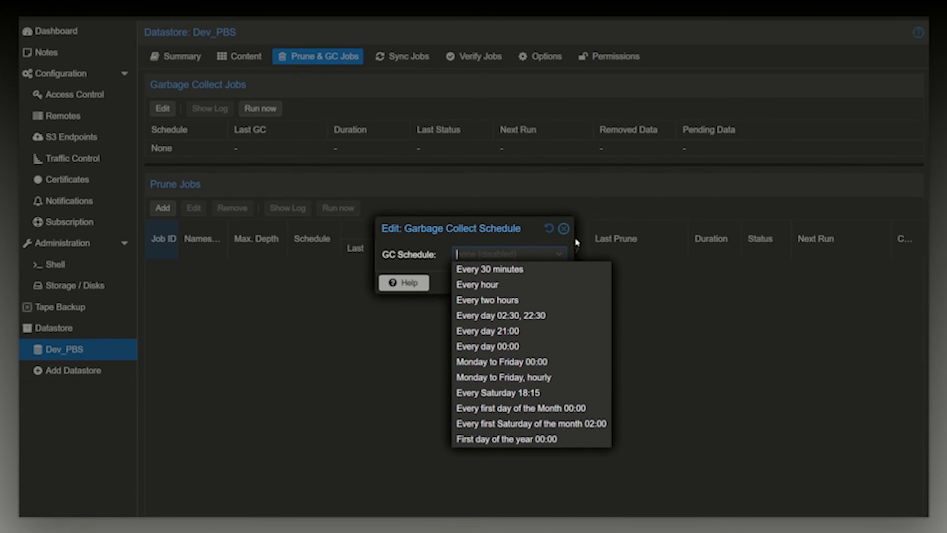
{"action": "left_click", "coordinate": [563, 228]}
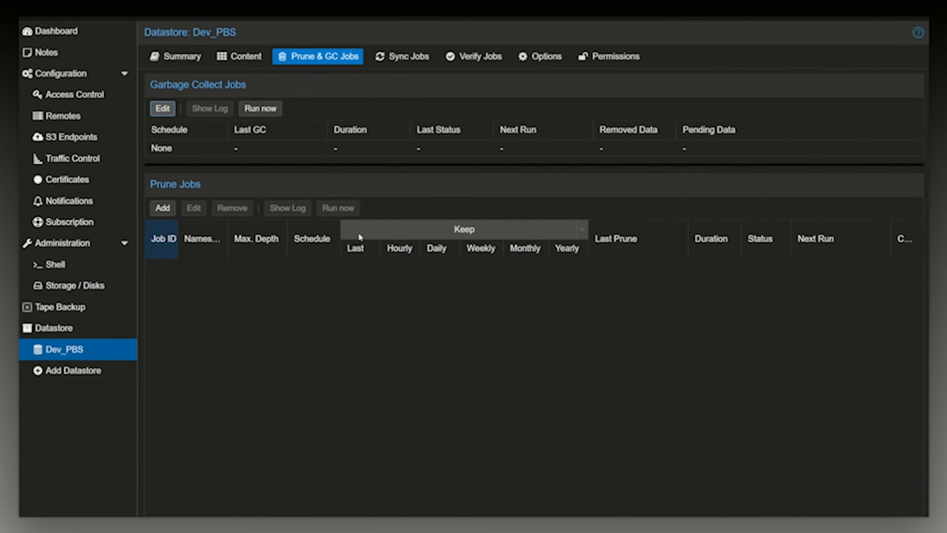
{"action": "left_click", "coordinate": [171, 207]}
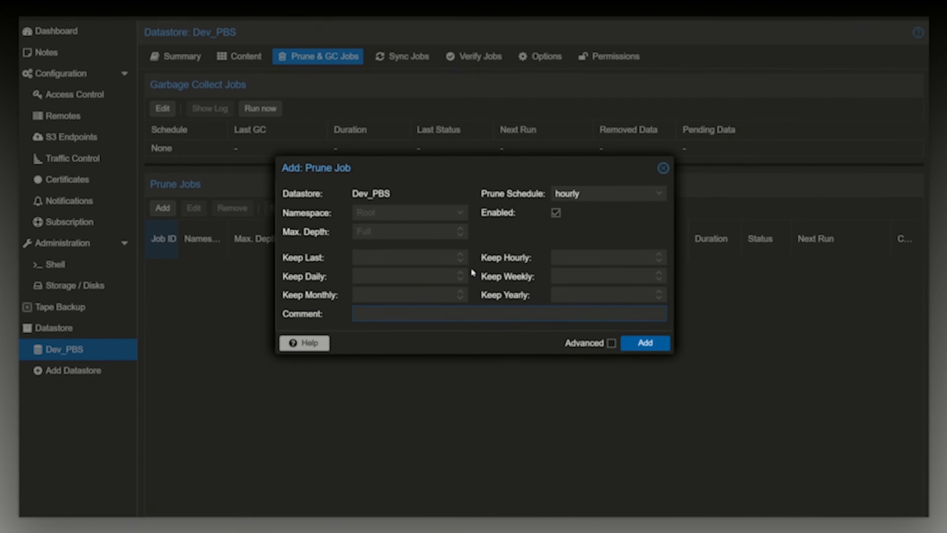
{"action": "left_click", "coordinate": [663, 169]}
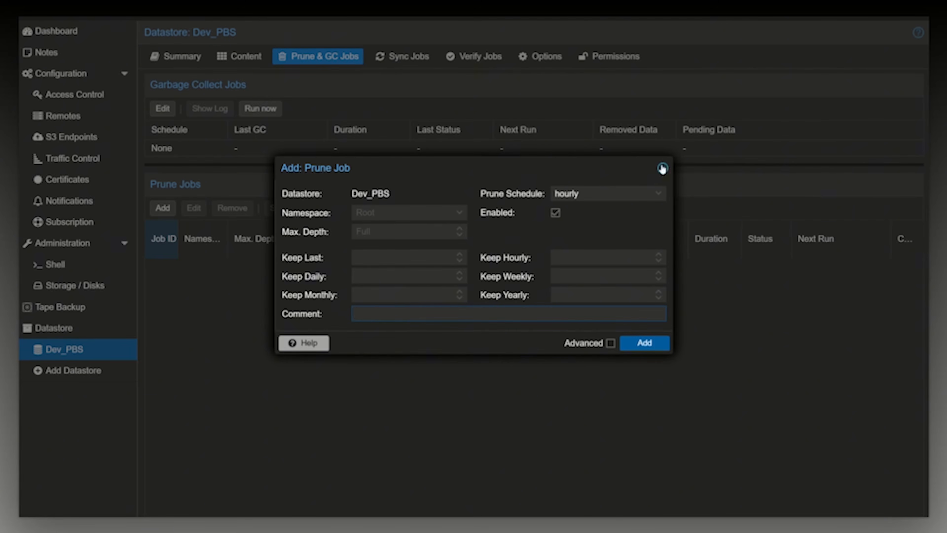
{"action": "left_click", "coordinate": [662, 169]}
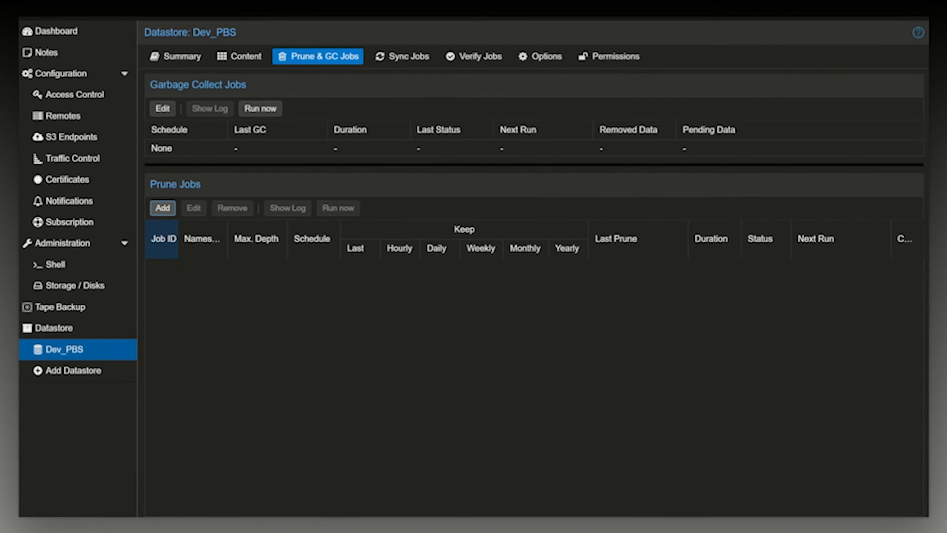
{"action": "type", "text": "2"}
Review the Dev_PBS datastore's sync jobs, verify jobs and options.
{"action": "left_click", "coordinate": [408, 57]}
{"action": "left_click", "coordinate": [485, 60]}
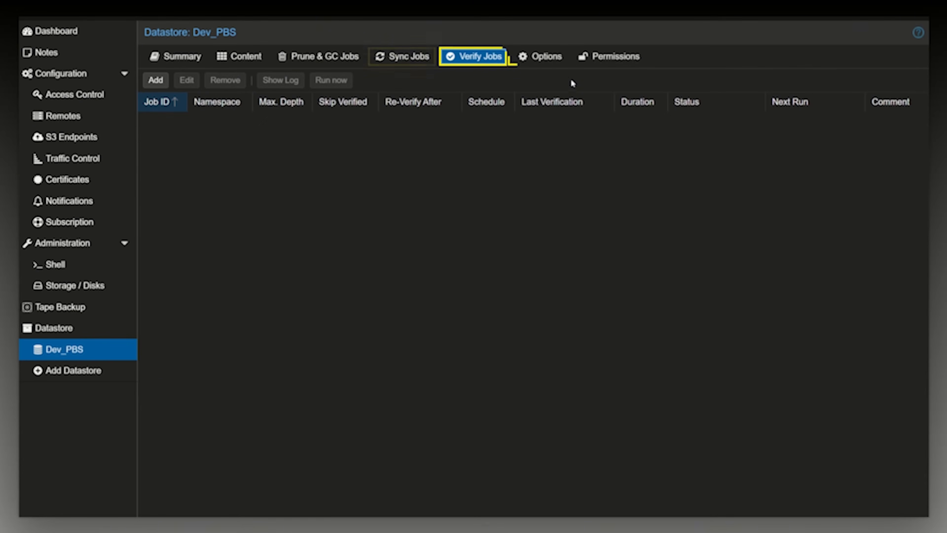
{"action": "left_click", "coordinate": [557, 61]}
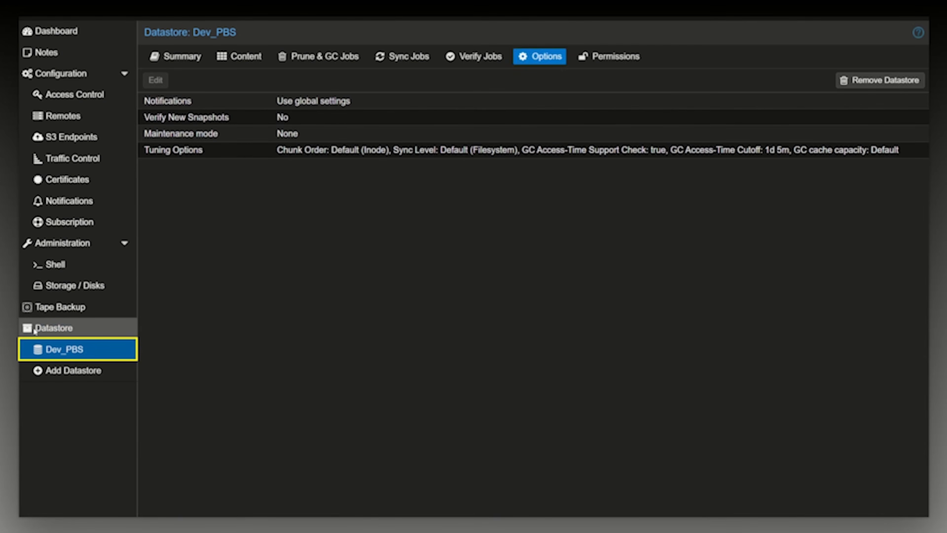
Look through the prune and garbage collection jobs, sync jobs, verify jobs and permissions for all datastores.
{"action": "left_click", "coordinate": [54, 327]}
{"action": "left_click", "coordinate": [249, 58]}
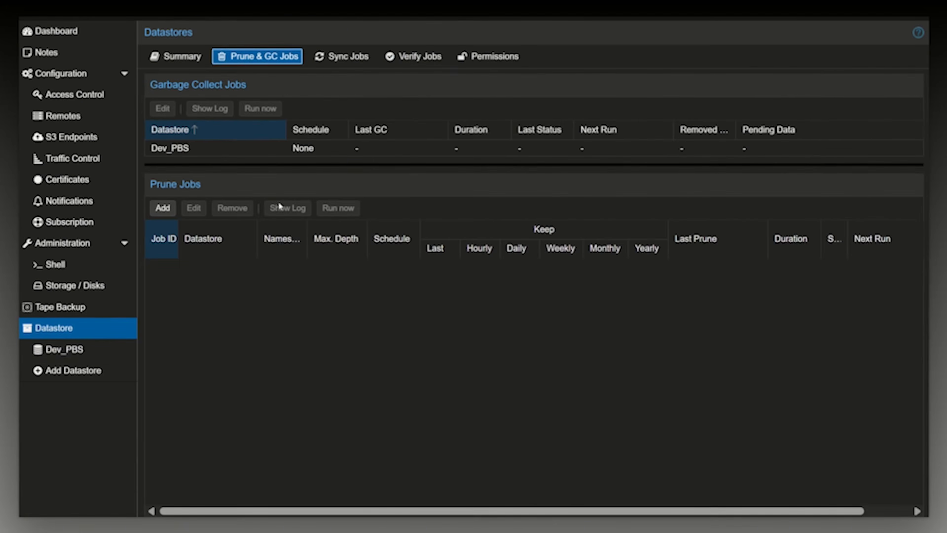
{"action": "left_click", "coordinate": [369, 56]}
{"action": "left_click", "coordinate": [408, 56]}
{"action": "left_click", "coordinate": [498, 56]}
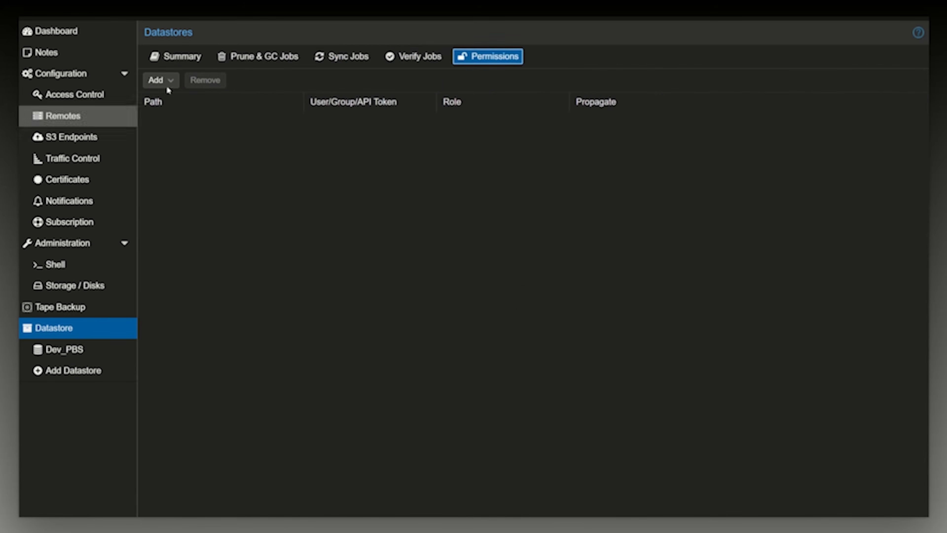
Examine the datastore choices for a new prune job at the all-datastores level, and dismiss the form without creating it.
{"action": "left_click", "coordinate": [250, 57]}
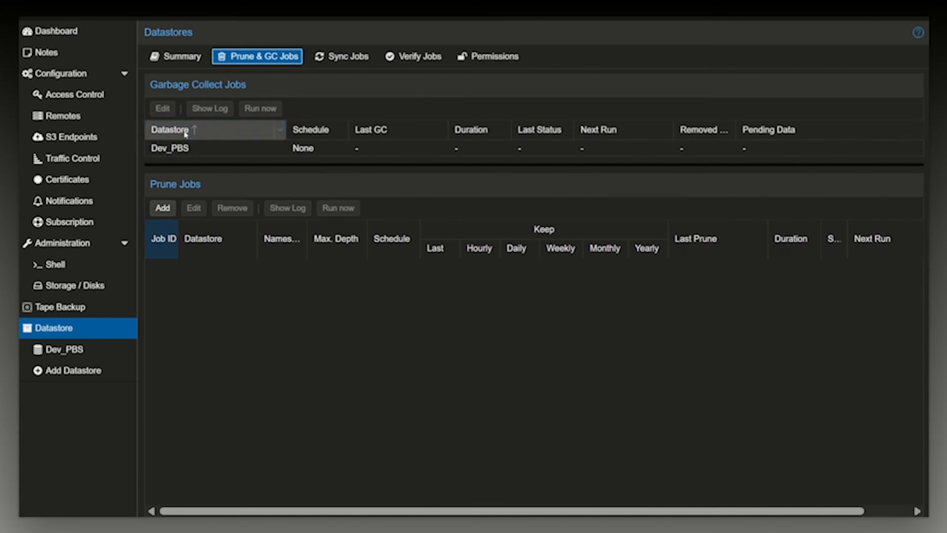
{"action": "left_click", "coordinate": [163, 208]}
{"action": "left_click", "coordinate": [460, 194]}
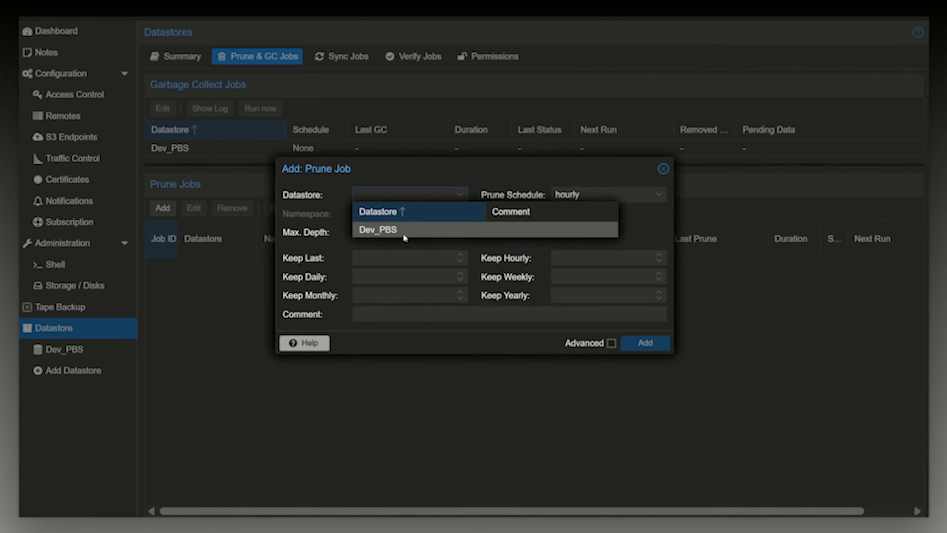
{"action": "left_click", "coordinate": [663, 169]}
Recheck the Dev_PBS datastore's options and the server's disk list.
{"action": "left_click", "coordinate": [68, 356]}
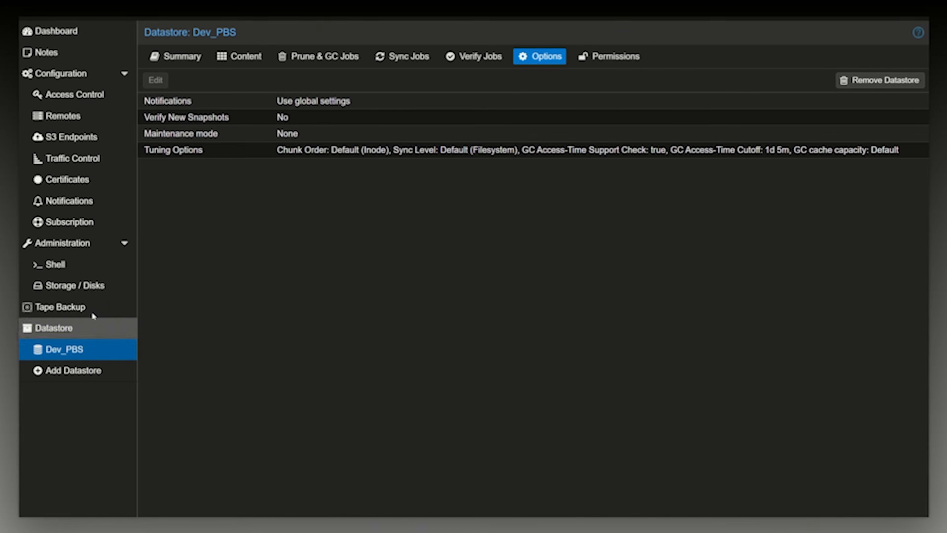
{"action": "left_click", "coordinate": [24, 287]}
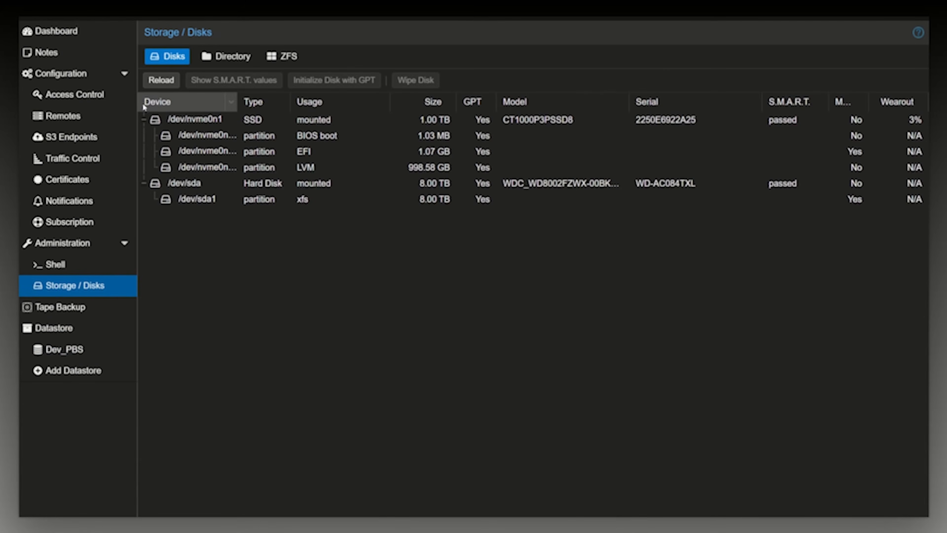
{"action": "left_click", "coordinate": [145, 119]}
Try to remove the Dev_PBS directory from the disk storage, confirming with the ID Dev_PBS.
{"action": "left_click", "coordinate": [226, 56]}
{"action": "left_click", "coordinate": [228, 120]}
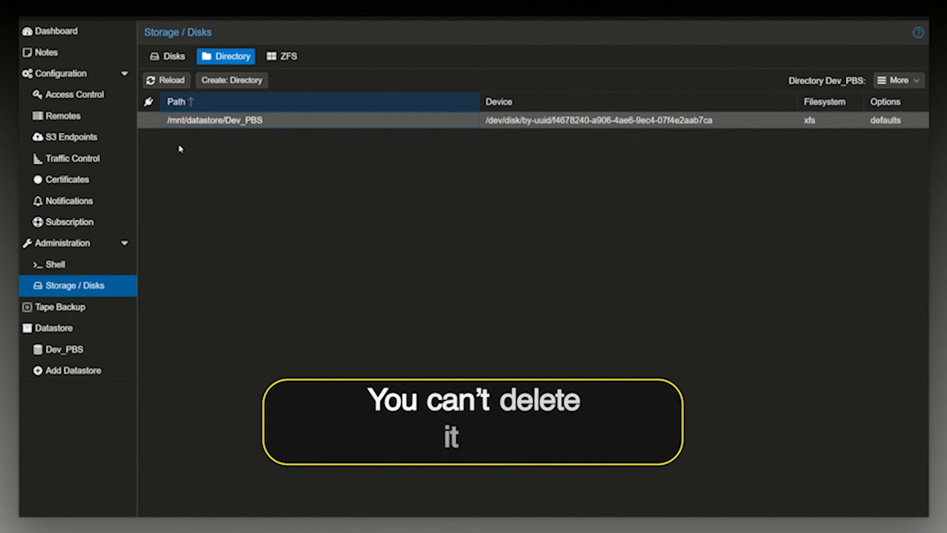
{"action": "left_click", "coordinate": [899, 81]}
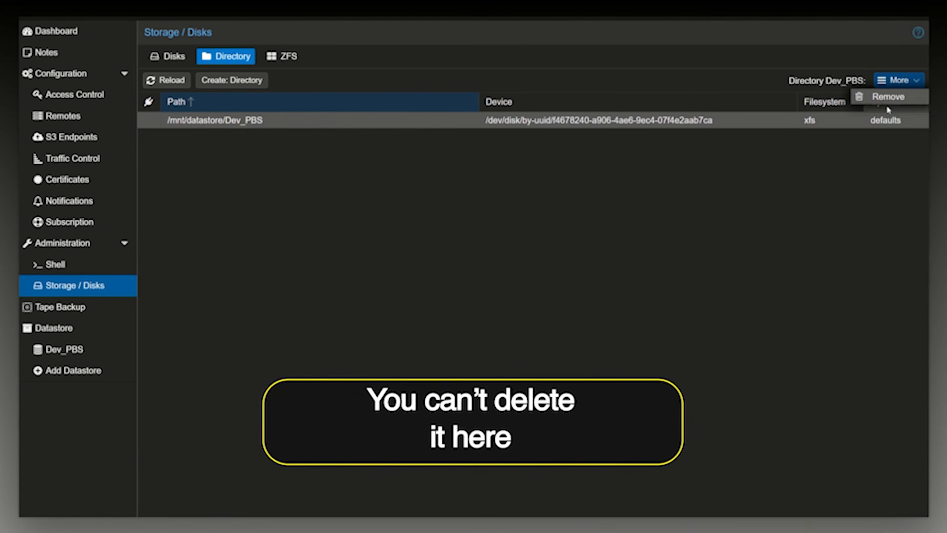
{"action": "left_click", "coordinate": [891, 96]}
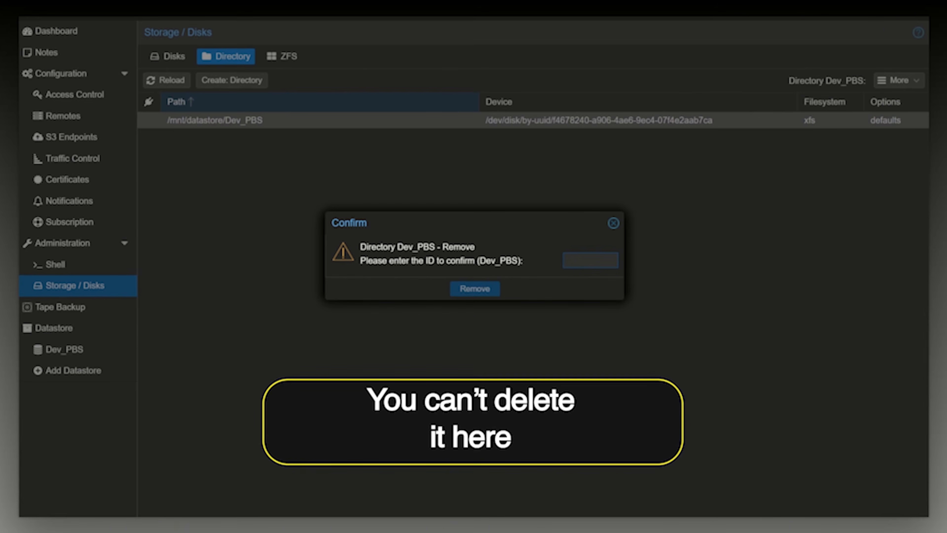
{"action": "type", "text": "de"}
{"action": "key", "text": "BackSpace"}
{"action": "key", "text": "BackSpace"}
{"action": "type", "text": "DEV_PBS"}
{"action": "key", "text": "BackSpace"}
{"action": "key", "text": "BackSpace"}
{"action": "key", "text": "BackSpace"}
{"action": "key", "text": "BackSpace"}
{"action": "key", "text": "BackSpace"}
{"action": "key", "text": "BackSpace"}
{"action": "type", "text": "dDev_PBS"}
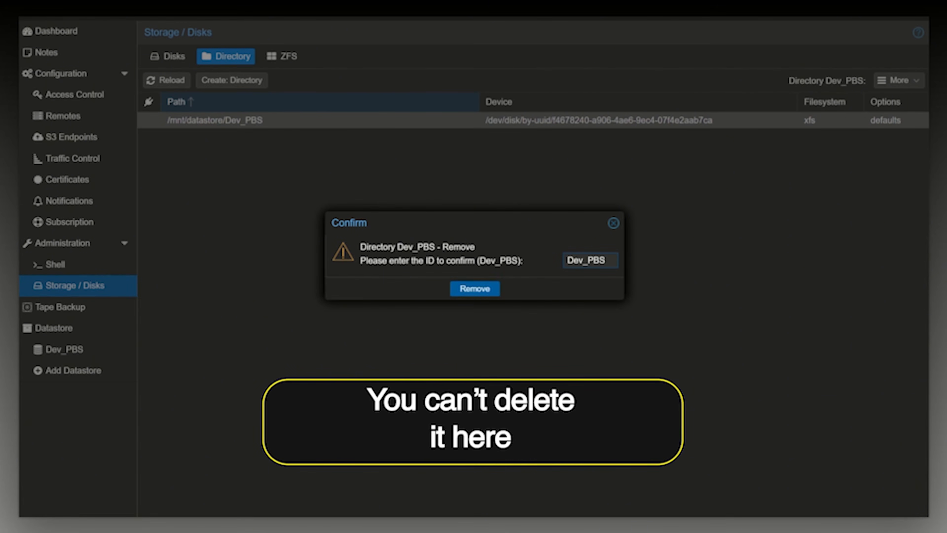
{"action": "left_click", "coordinate": [494, 293]}
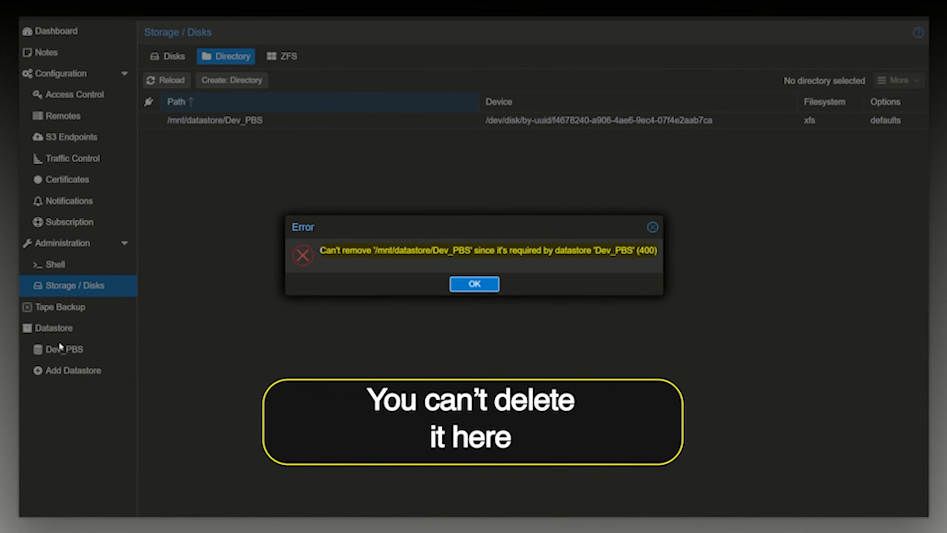
{"action": "left_click", "coordinate": [653, 227]}
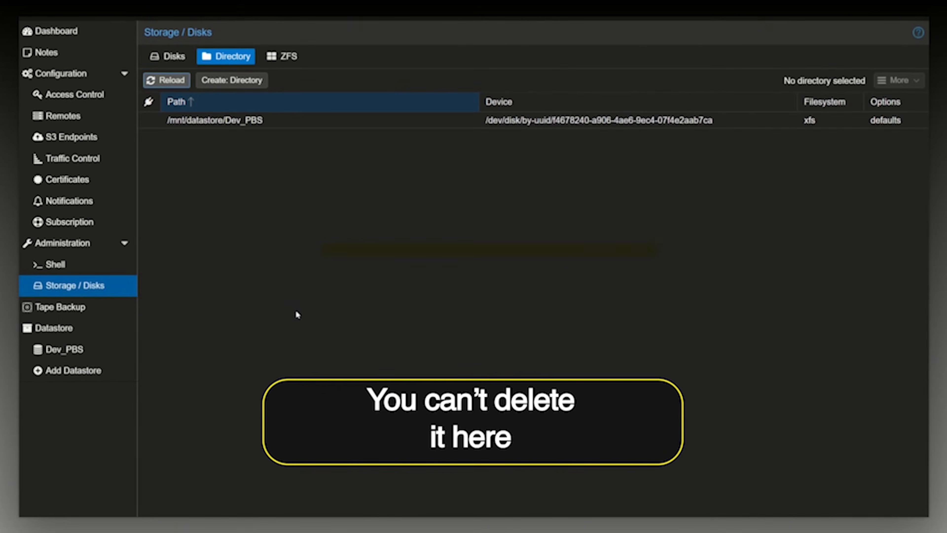
Remove the Dev_PBS datastore with all its data destroyed, confirming with the ID Dev_PBS.
{"action": "left_click", "coordinate": [41, 350]}
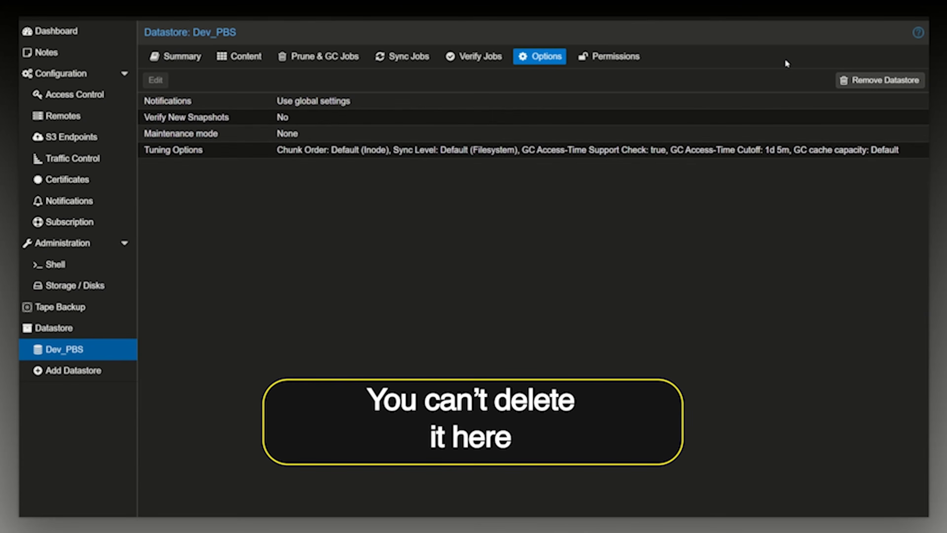
{"action": "left_click", "coordinate": [864, 78]}
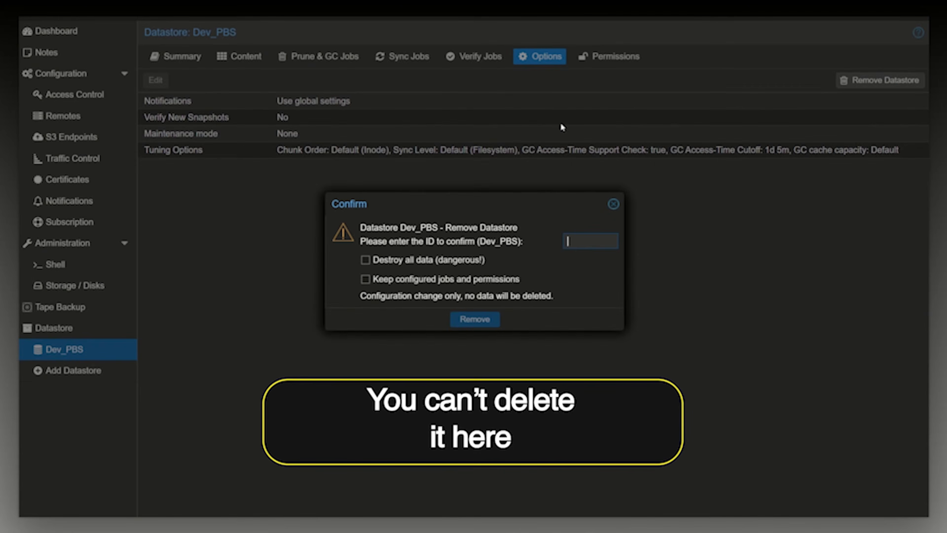
{"action": "left_click", "coordinate": [366, 259]}
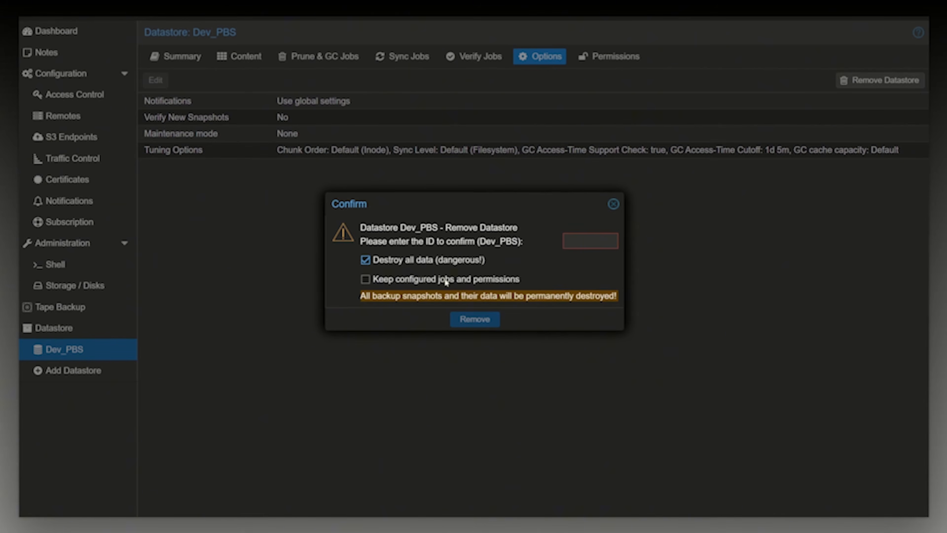
{"action": "left_click", "coordinate": [593, 242]}
{"action": "type", "text": "d"}
{"action": "type", "text": "Dev"}
{"action": "type", "text": "_PBS"}
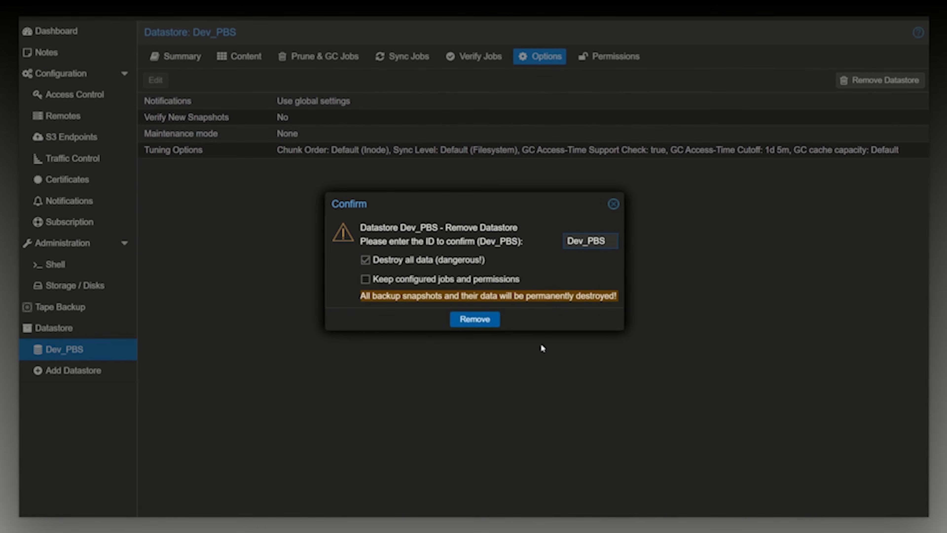
{"action": "left_click", "coordinate": [476, 320]}
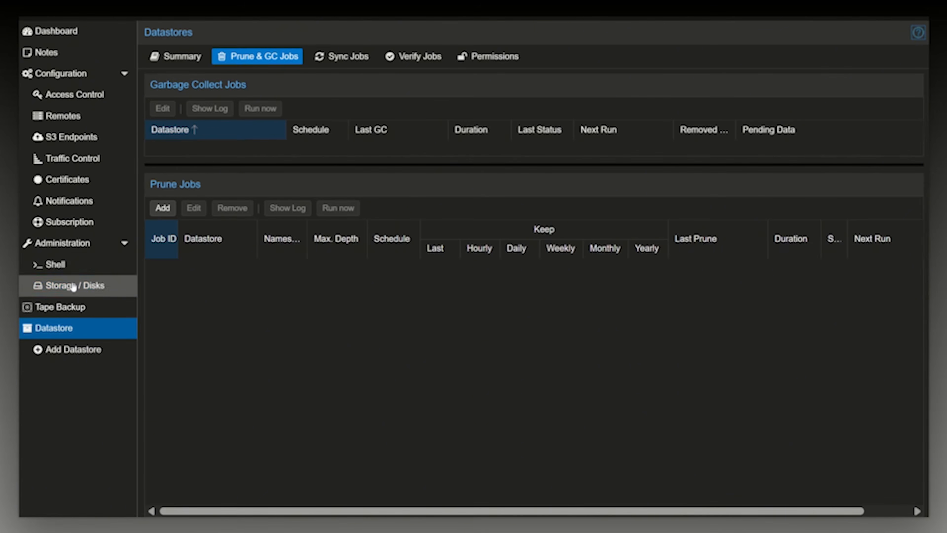
Remove the Dev_PBS directory at /mnt/datastore/Dev_PBS from the disk storage, confirming with the ID Dev_PBS.
{"action": "left_click", "coordinate": [80, 290]}
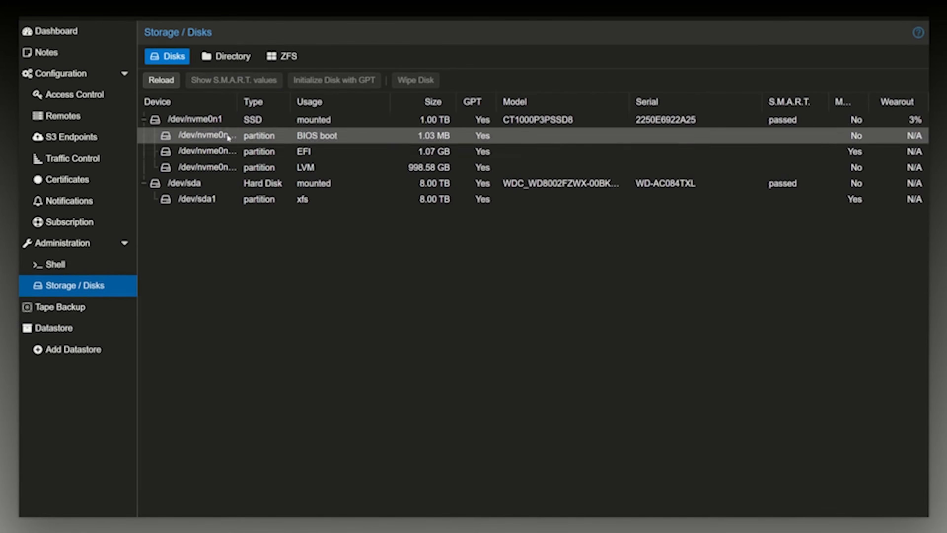
{"action": "left_click", "coordinate": [242, 57]}
{"action": "left_click", "coordinate": [522, 123]}
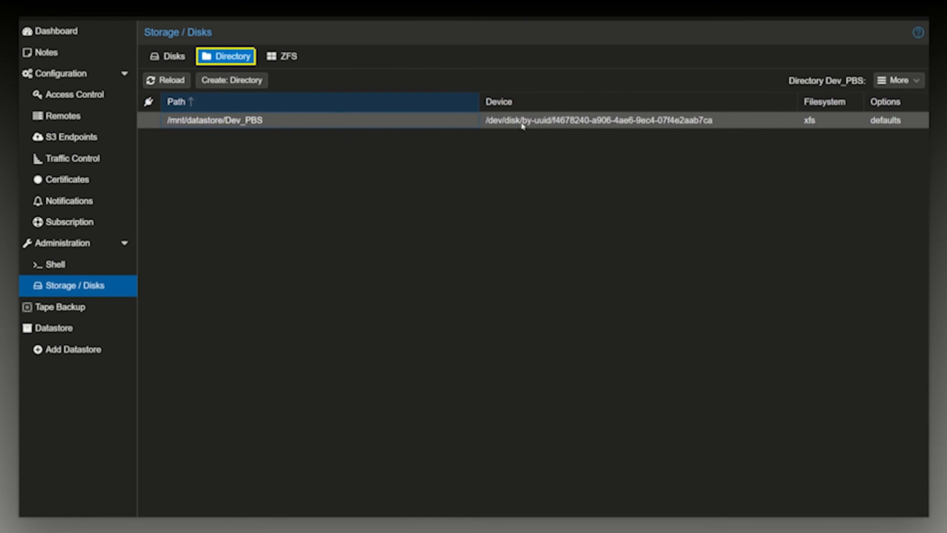
{"action": "left_click", "coordinate": [902, 81]}
{"action": "left_click", "coordinate": [889, 97]}
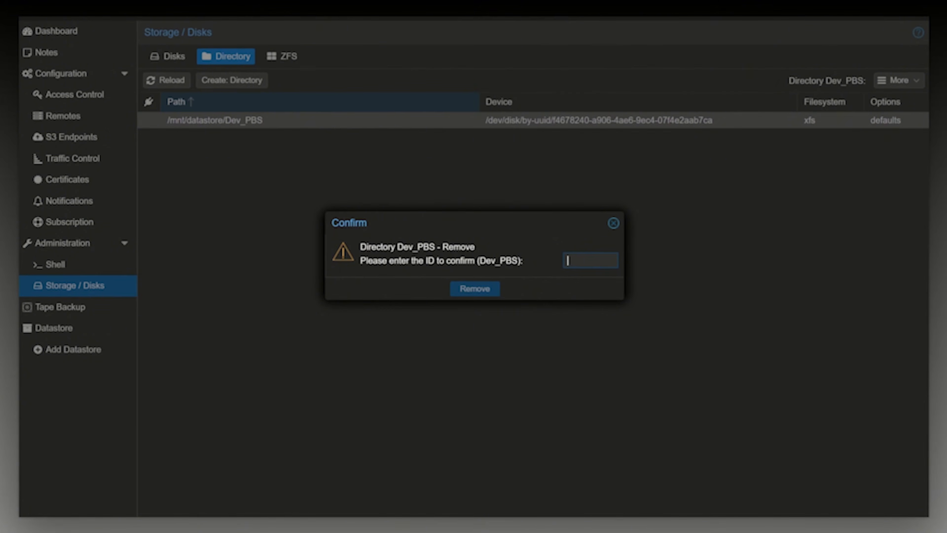
{"action": "type", "text": "Dev_"}
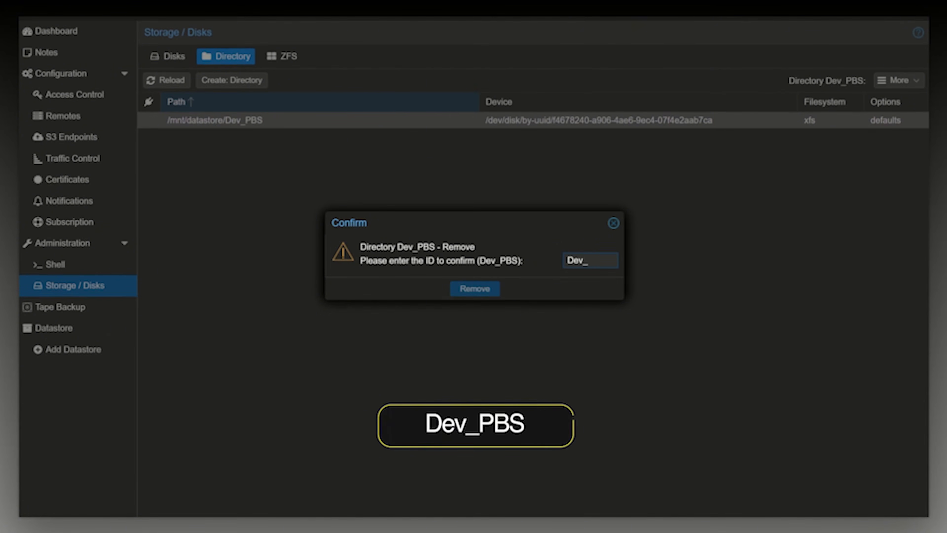
{"action": "type", "text": "PBS"}
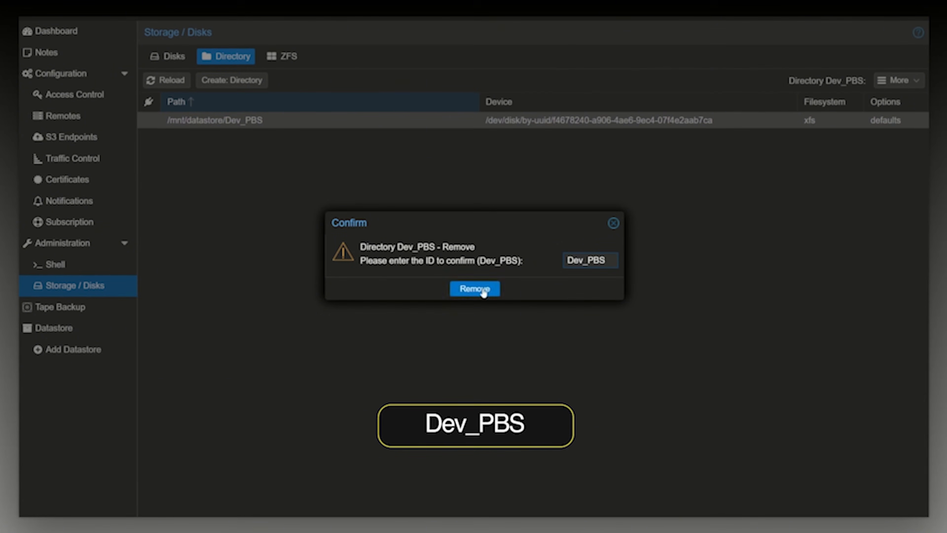
{"action": "left_click", "coordinate": [482, 290]}
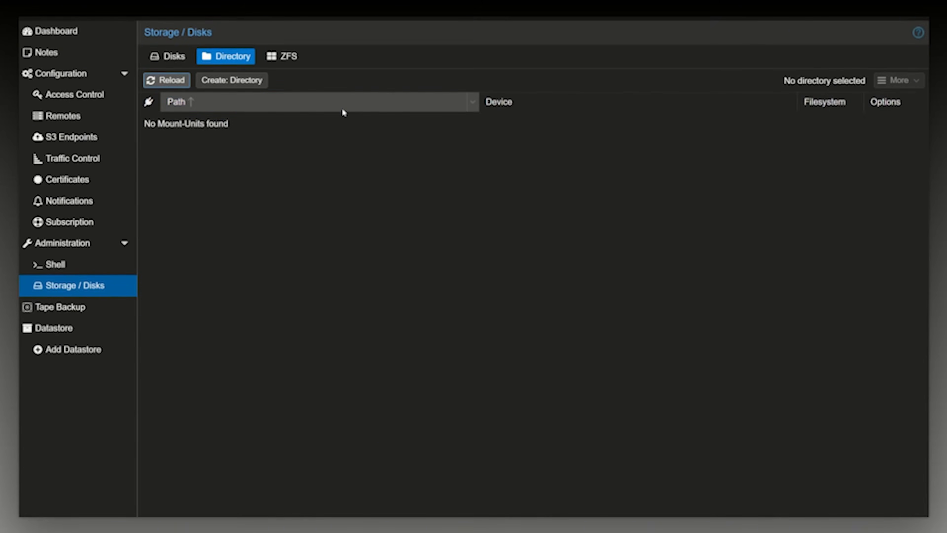
Wipe the spare hard disk /dev/sda, erasing its partition and all its data.
{"action": "left_click", "coordinate": [195, 57]}
{"action": "left_click", "coordinate": [182, 183]}
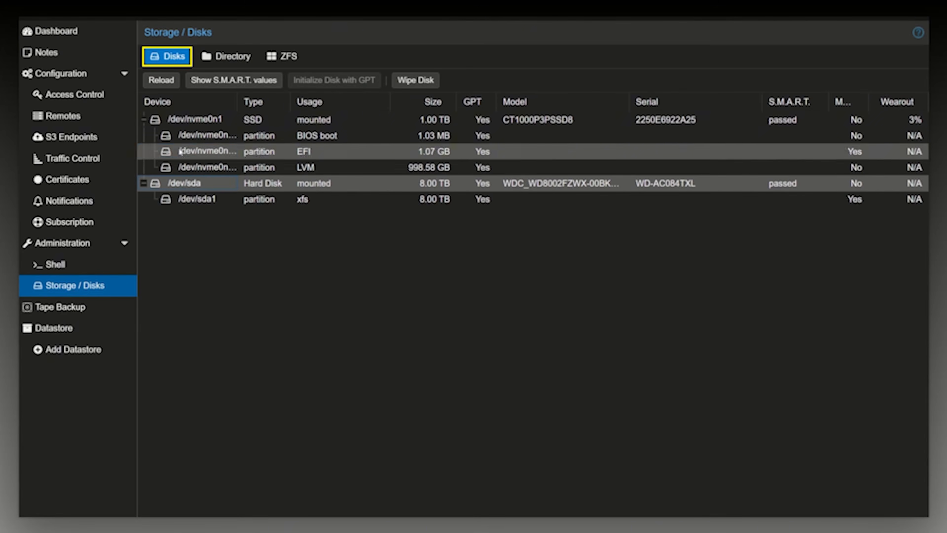
{"action": "left_click", "coordinate": [143, 119]}
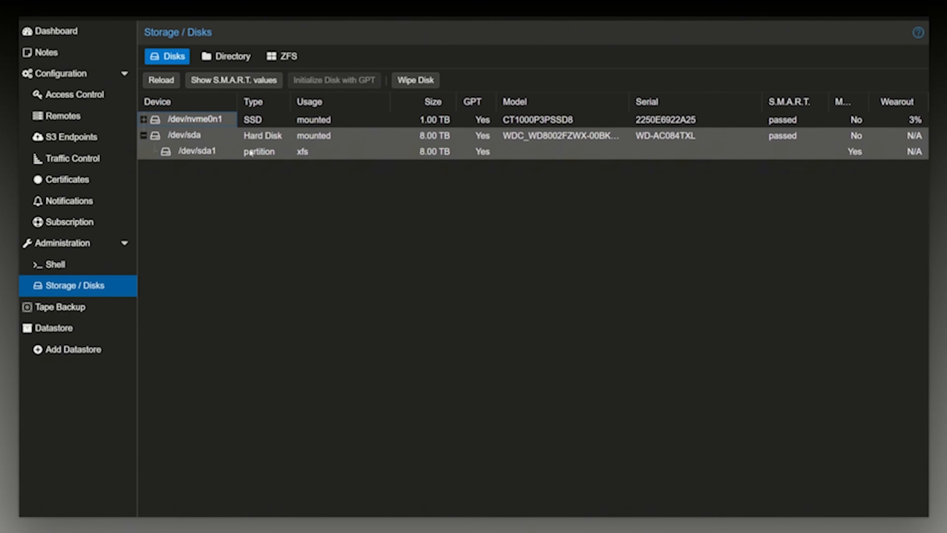
{"action": "left_click", "coordinate": [416, 80]}
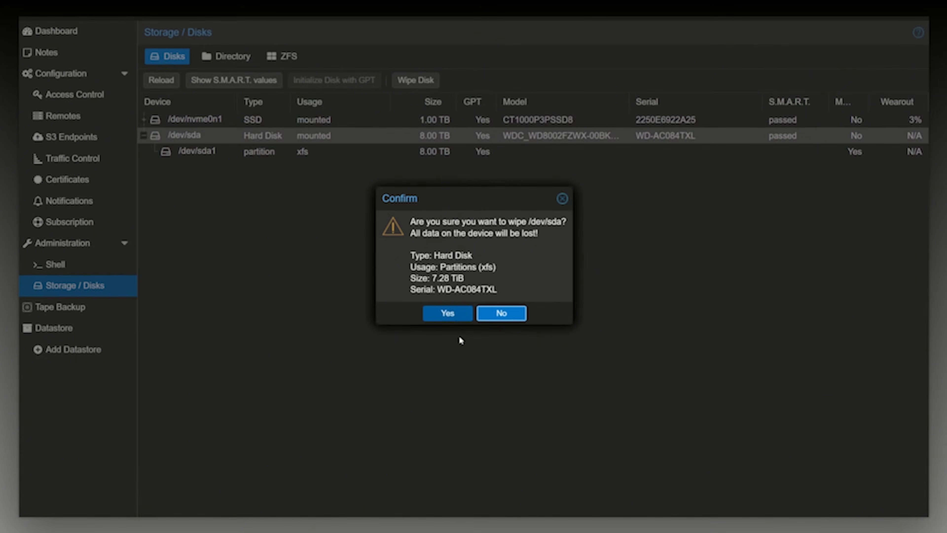
{"action": "left_click", "coordinate": [449, 313]}
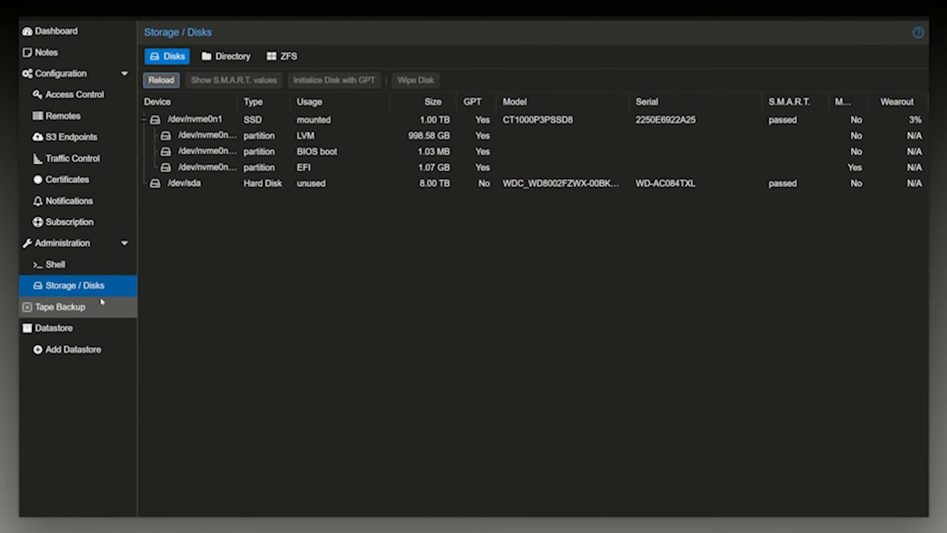
Start a new directory in the disk storage on /dev/sda with the xfs filesystem.
{"action": "left_click", "coordinate": [56, 265]}
{"action": "left_click", "coordinate": [61, 287]}
{"action": "left_click", "coordinate": [231, 59]}
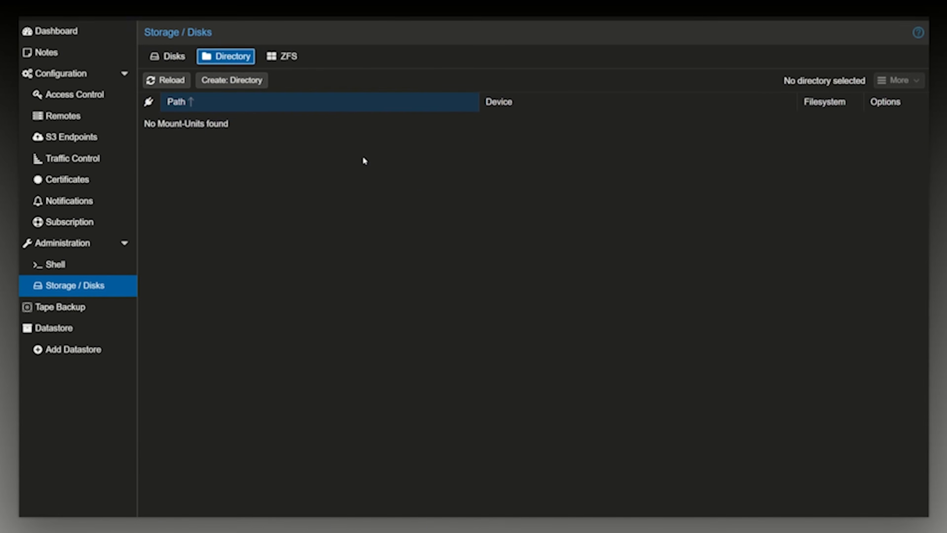
{"action": "left_click", "coordinate": [233, 80]}
{"action": "left_click", "coordinate": [484, 208]}
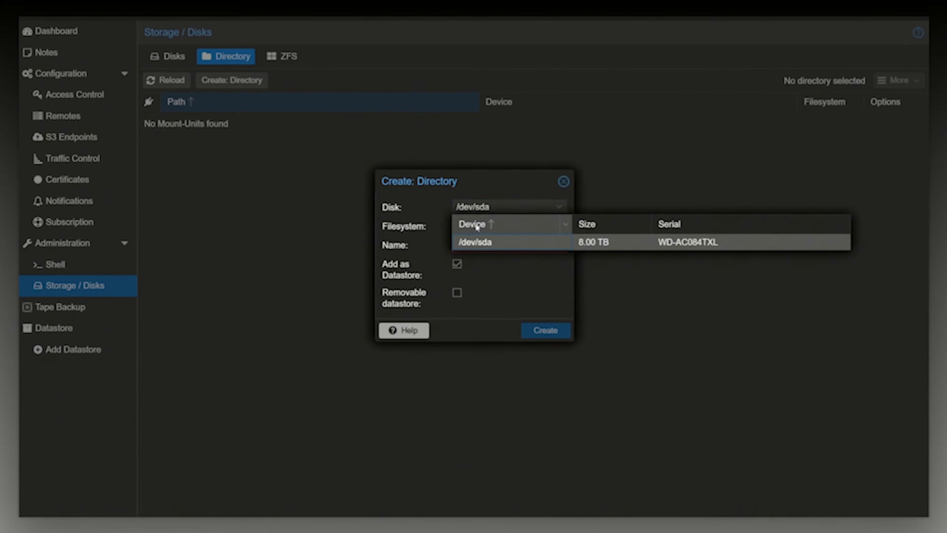
{"action": "left_click", "coordinate": [435, 226]}
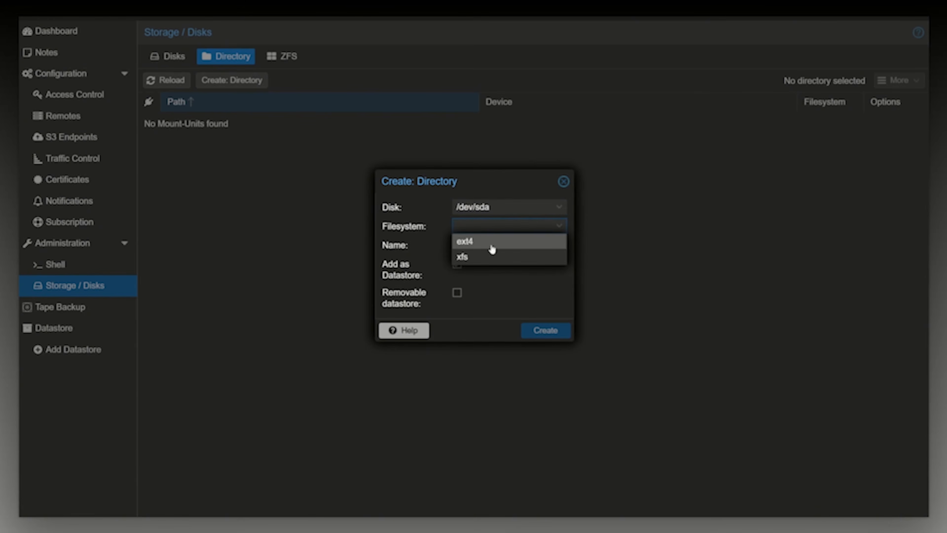
{"action": "left_click", "coordinate": [472, 257]}
Name the new directory Dev_PBS and create it, keeping it added as a non-removable datastore.
{"action": "left_click", "coordinate": [456, 245]}
{"action": "key", "text": "BackSpace"}
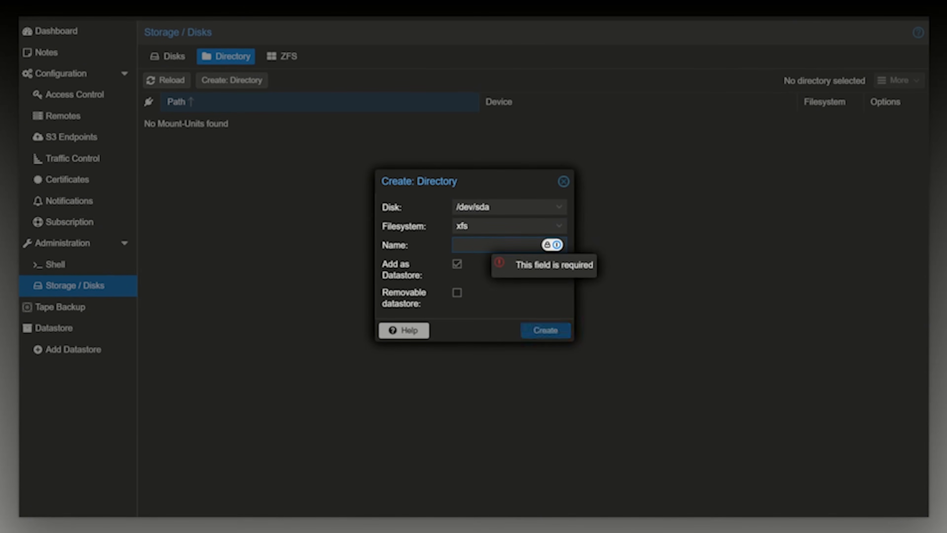
{"action": "type", "text": "s"}
{"action": "key", "text": "BackSpace"}
{"action": "type", "text": "D"}
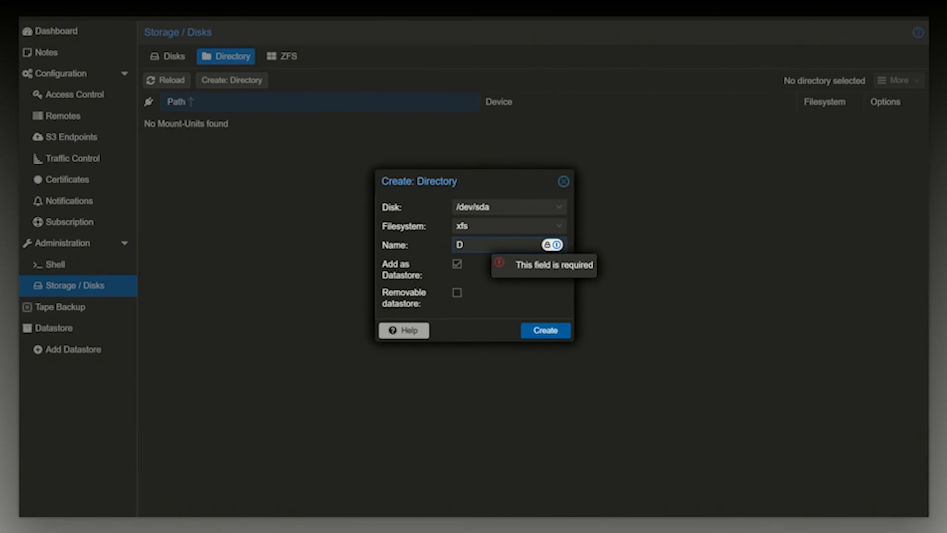
{"action": "type", "text": "ev_PBS"}
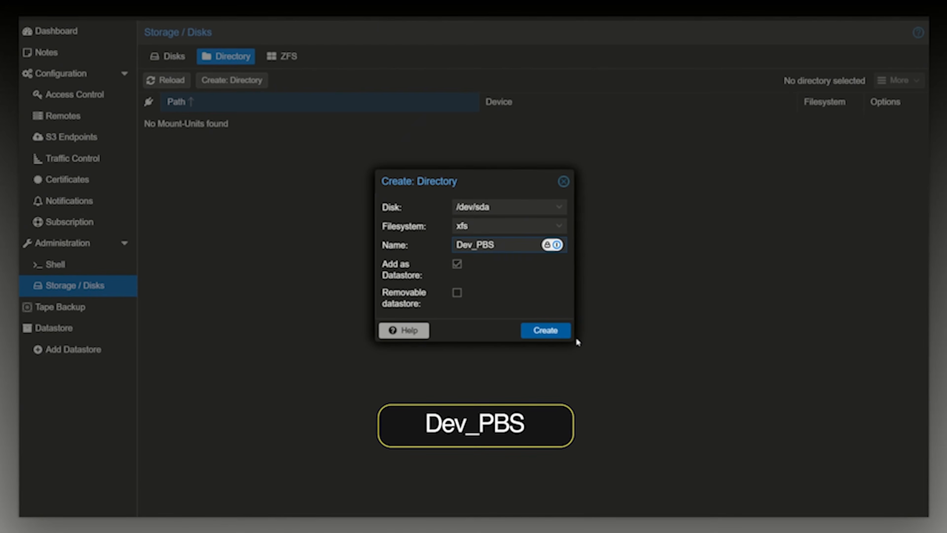
{"action": "left_click", "coordinate": [550, 332]}
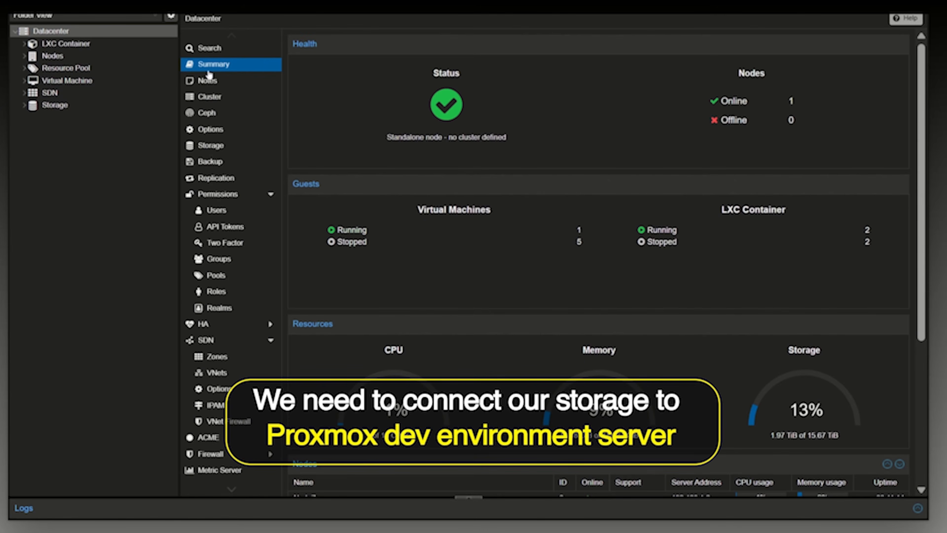
Switch to the Proxmox VE dev server and list its LXC containers and virtual machines.
{"action": "left_click", "coordinate": [24, 42]}
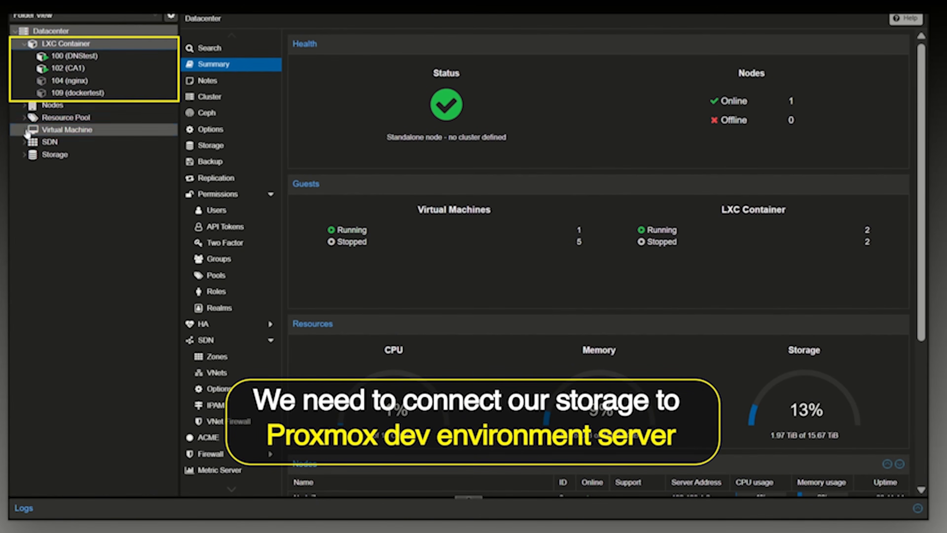
{"action": "left_click", "coordinate": [24, 129]}
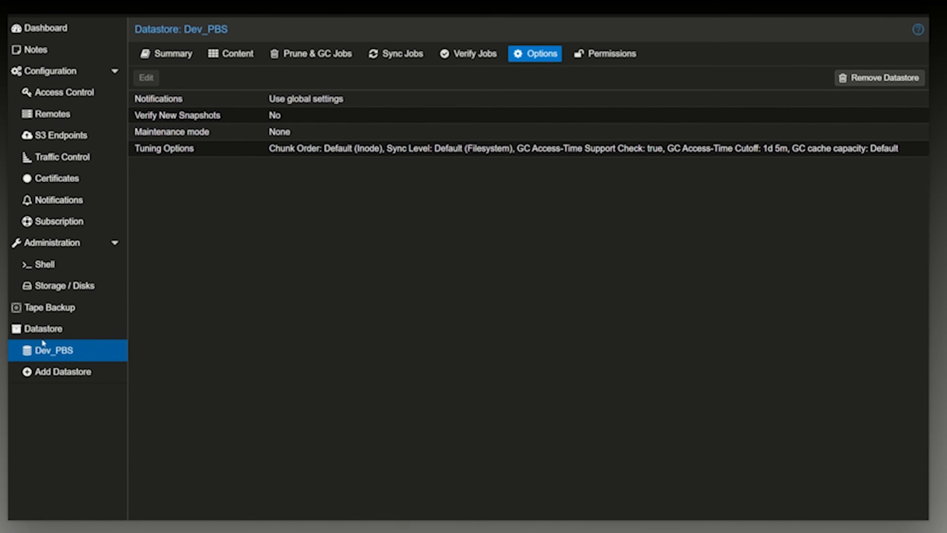
Switch to Proxmox Backup Server and show the connection information of the Dev_PBS datastore.
{"action": "left_click", "coordinate": [59, 307]}
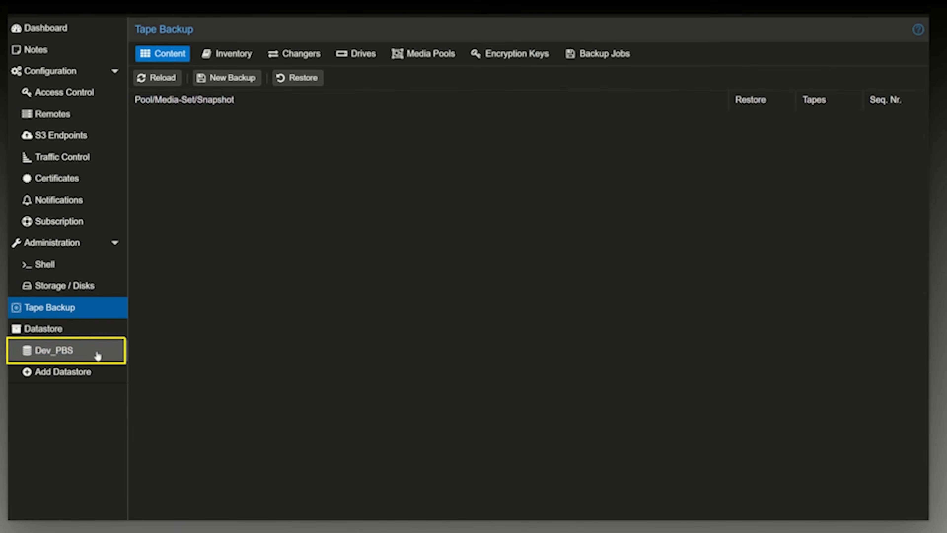
{"action": "left_click", "coordinate": [52, 352]}
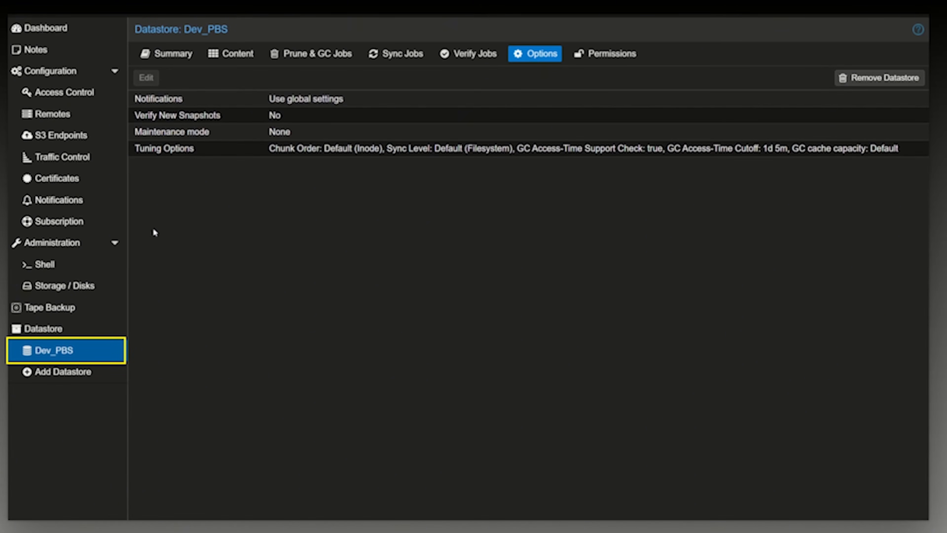
{"action": "left_click", "coordinate": [181, 56]}
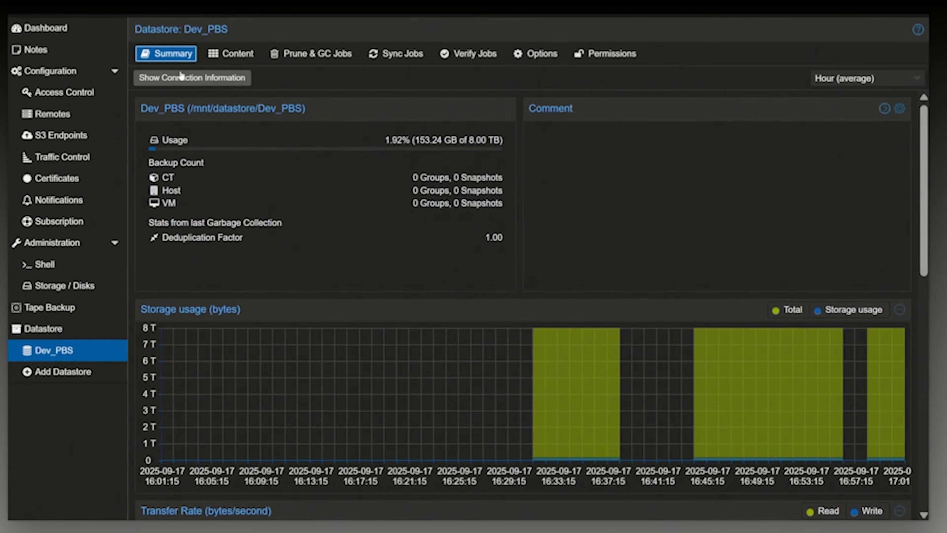
{"action": "left_click", "coordinate": [234, 80]}
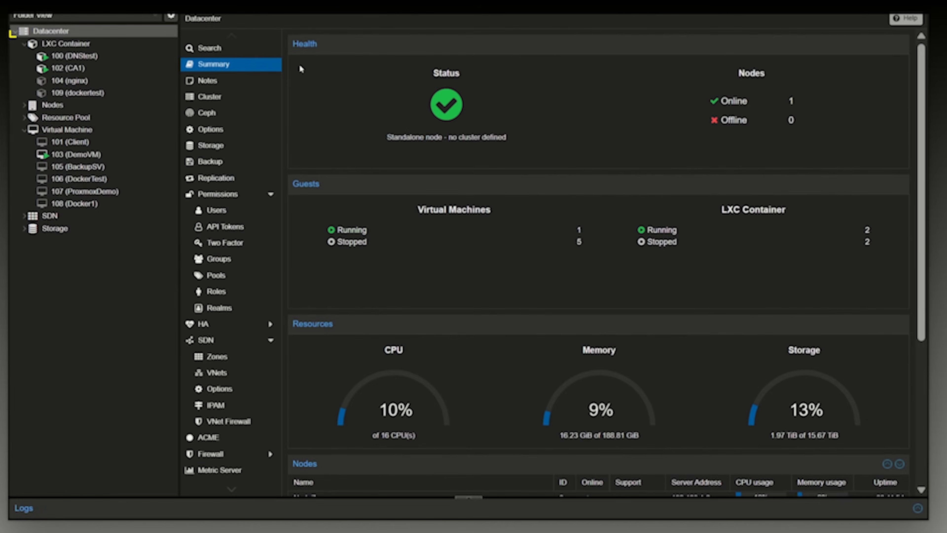
Switch to Proxmox VE and start adding a Proxmox Backup Server storage to the Datacenter.
{"action": "left_click", "coordinate": [56, 43]}
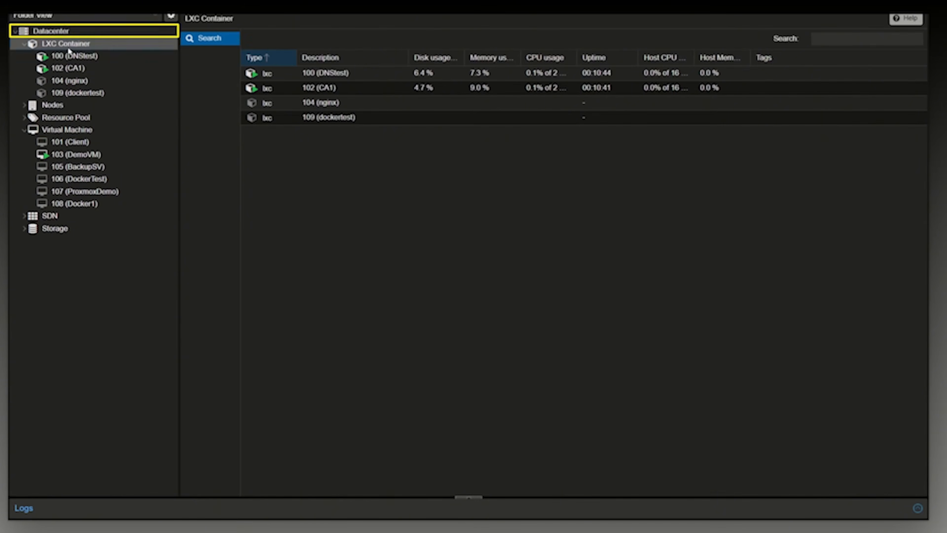
{"action": "left_click", "coordinate": [44, 35]}
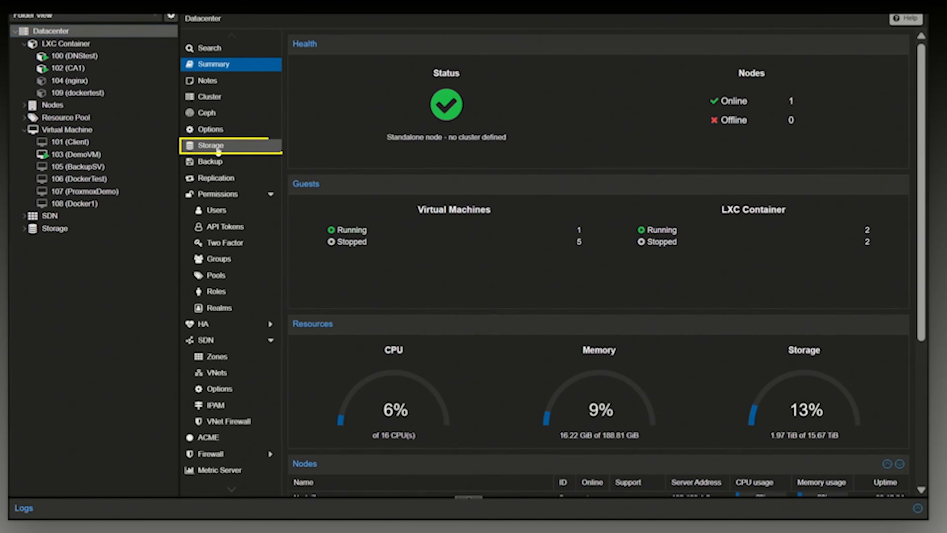
{"action": "left_click", "coordinate": [218, 149]}
{"action": "left_click", "coordinate": [311, 42]}
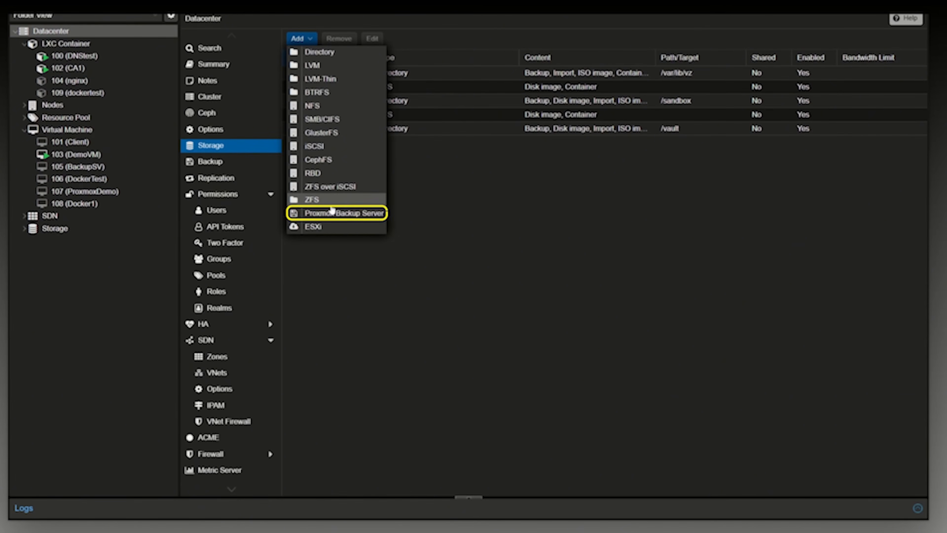
{"action": "left_click", "coordinate": [356, 214]}
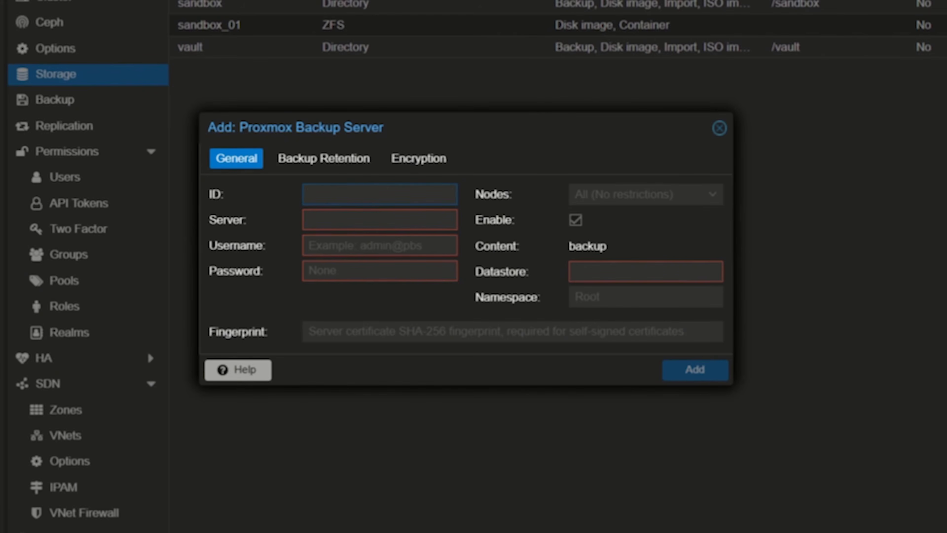
Set the storage's ID to Dev_PBS and its server to 192.168.1.100, copied from the backup server's connection information.
{"action": "type", "text": "Dev_P"}
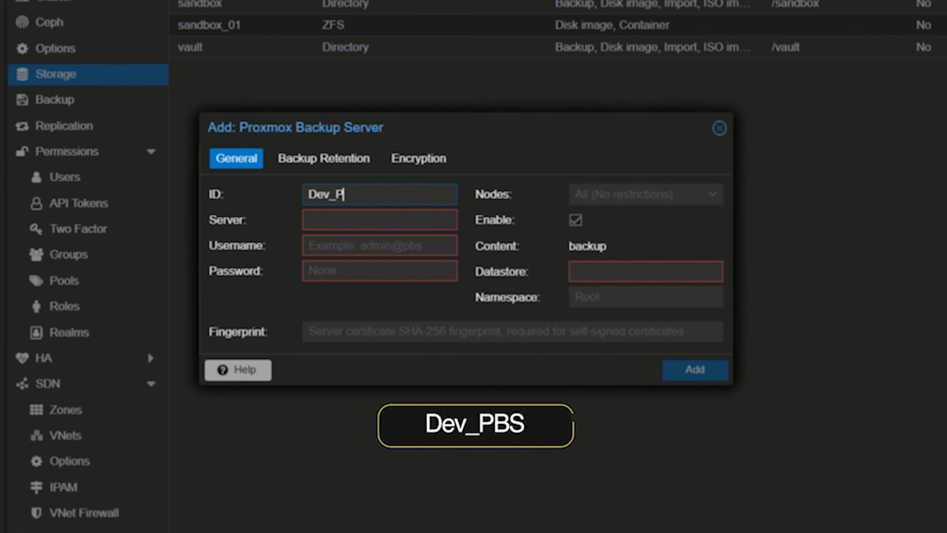
{"action": "type", "text": "BS"}
{"action": "key", "text": "Tab"}
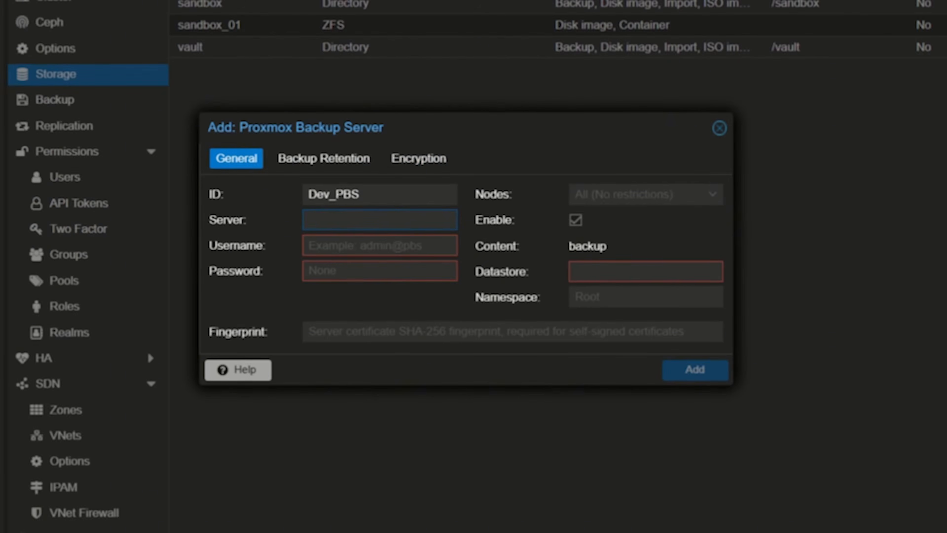
{"action": "type", "text": "192.168.1.100"}
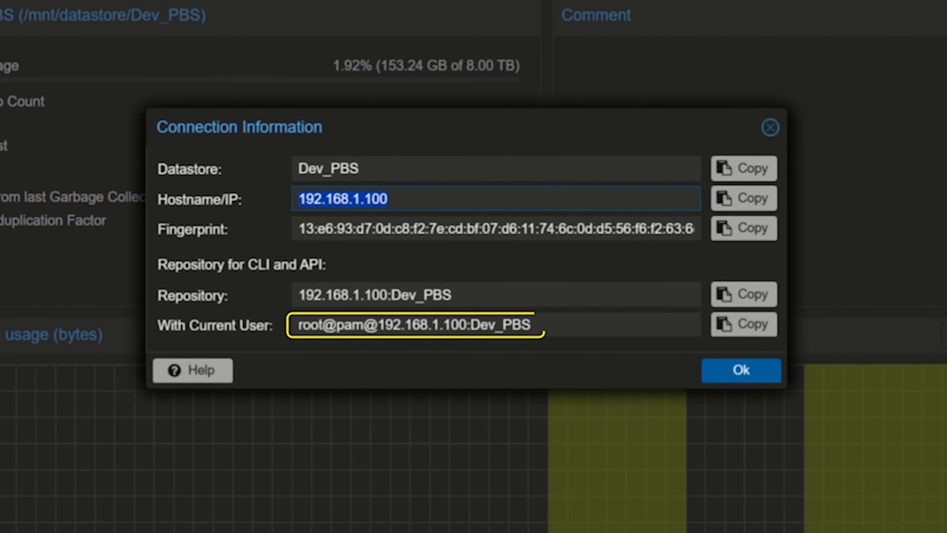
Set the storage's username to root@pam, copied from the connection information, and enter the account password.
{"action": "left_click_drag", "start_coordinate": [323, 324], "coordinate": [363, 324]}
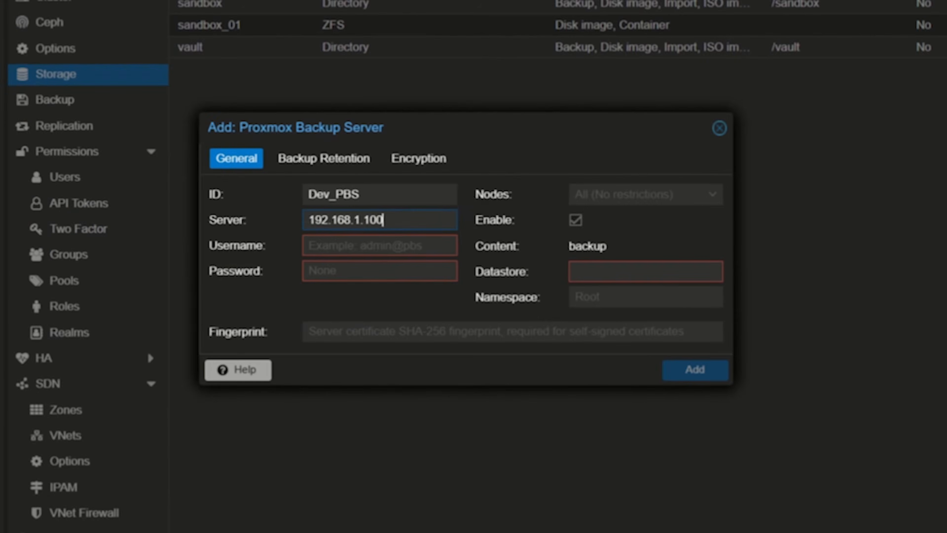
{"action": "key", "text": "Tab"}
{"action": "key", "text": "ctrl+v"}
{"action": "key", "text": "Tab"}
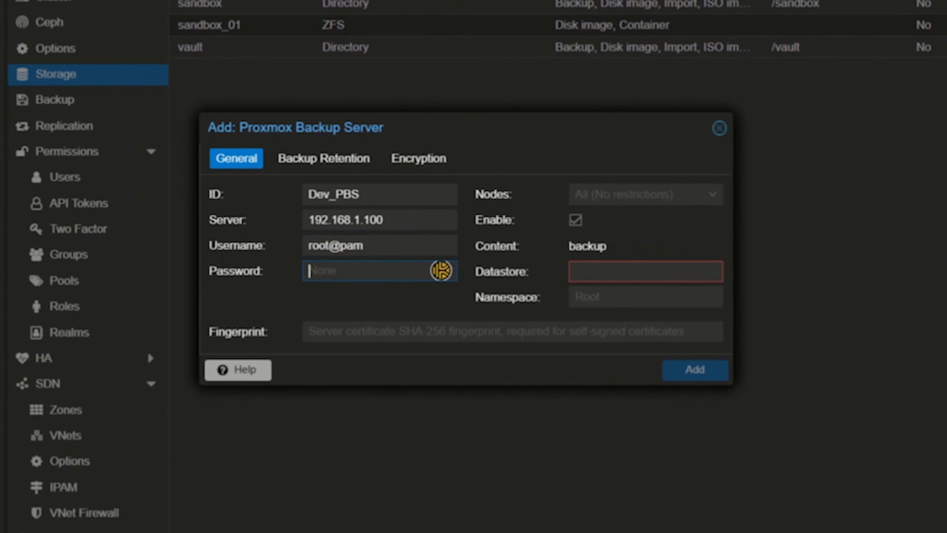
{"action": "type", "text": "**********"}
Restrict the backup storage to the node NodeZero and set its datastore to Dev_PBS, copied from the repository string.
{"action": "left_click", "coordinate": [645, 194]}
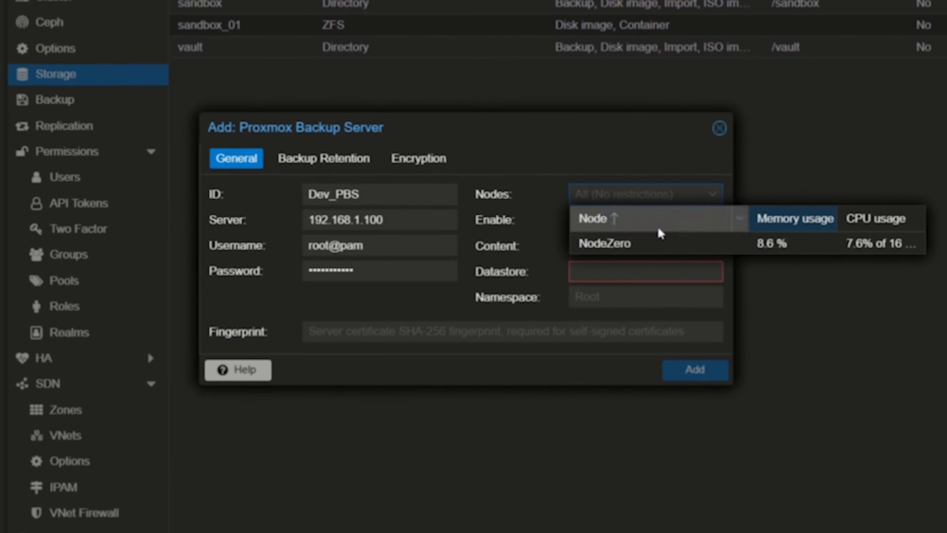
{"action": "left_click", "coordinate": [618, 243]}
{"action": "left_click", "coordinate": [598, 183]}
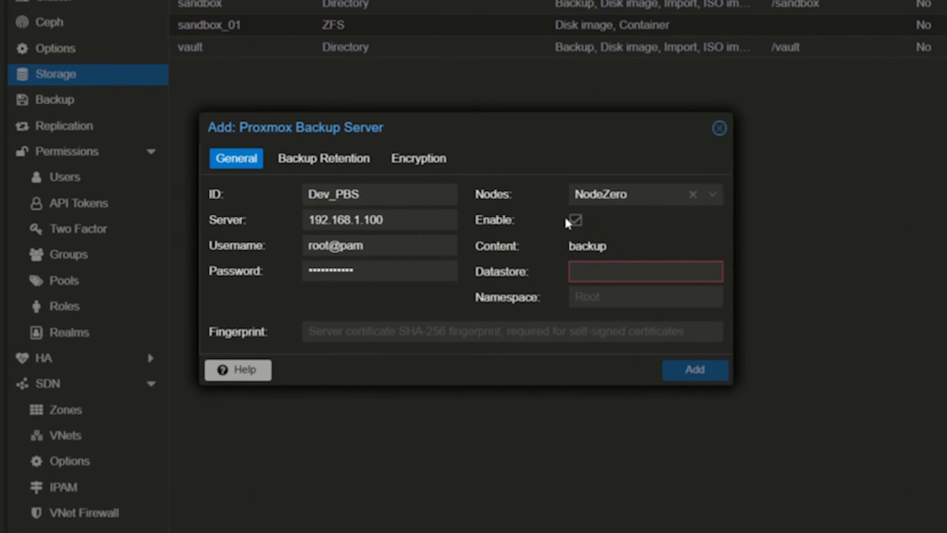
{"action": "left_click", "coordinate": [626, 273]}
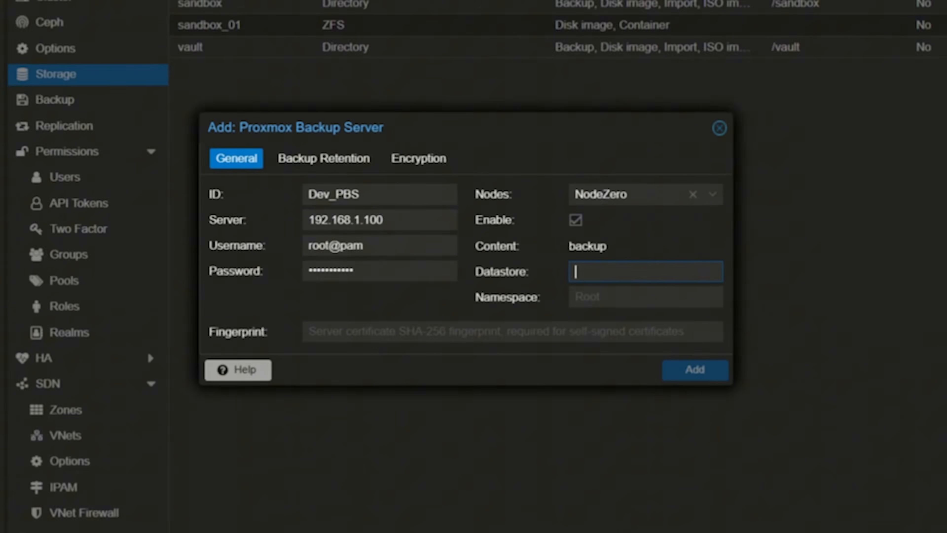
{"action": "type", "text": "Dev_PBS"}
{"action": "key", "text": "Tab"}
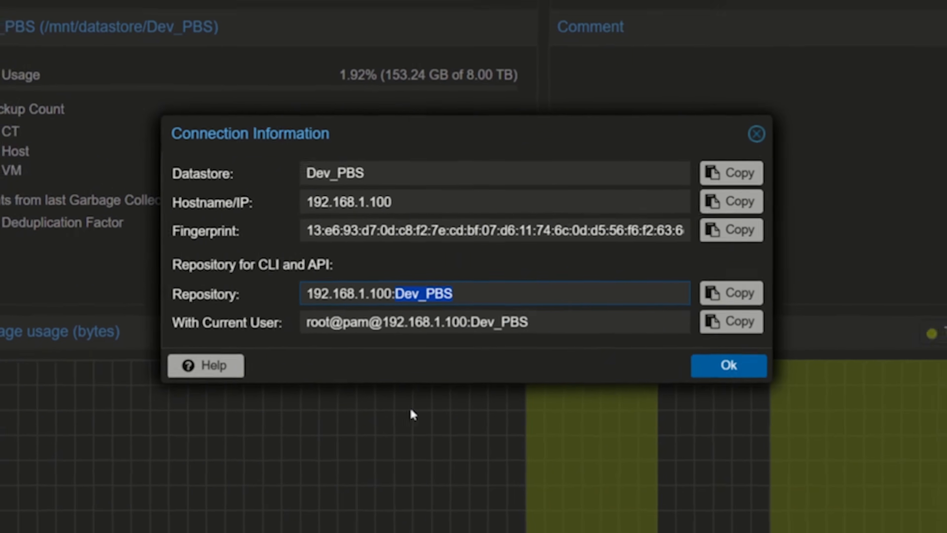
Close the connection information and create a namespace named Dev under Root in the Dev_PBS datastore's content.
{"action": "left_click", "coordinate": [756, 134]}
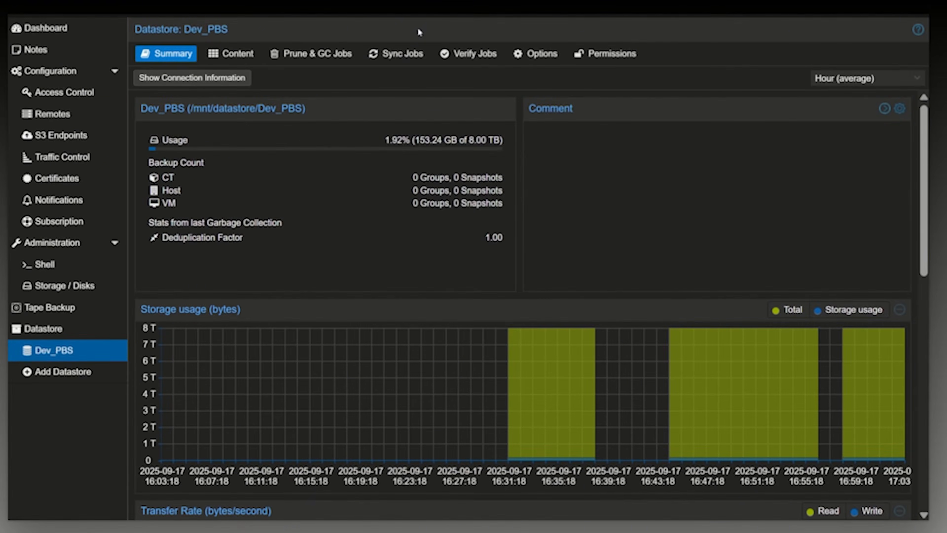
{"action": "left_click", "coordinate": [235, 54]}
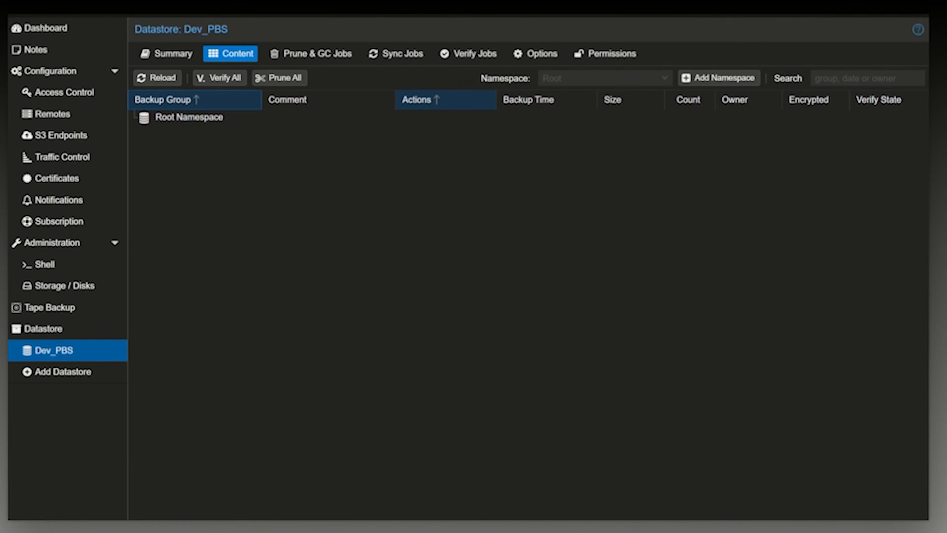
{"action": "left_click", "coordinate": [344, 139]}
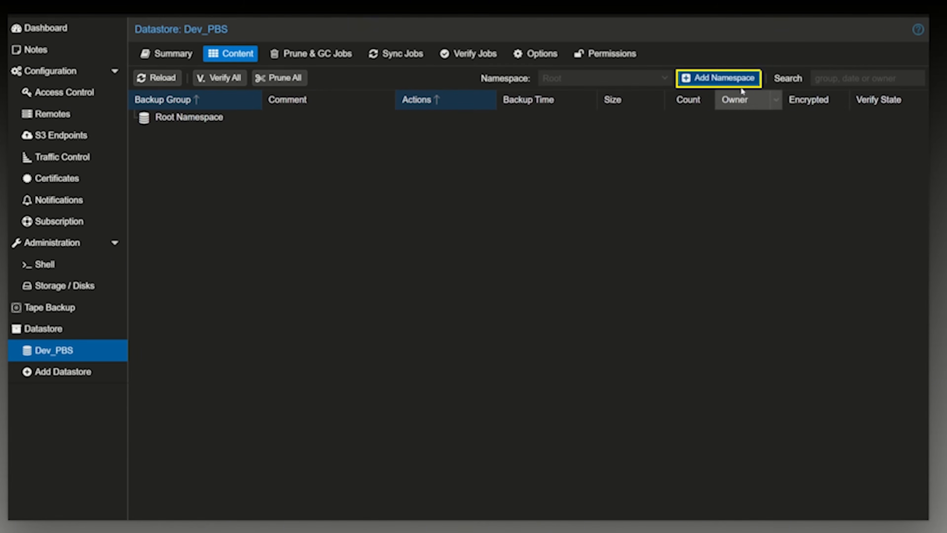
{"action": "left_click", "coordinate": [739, 80]}
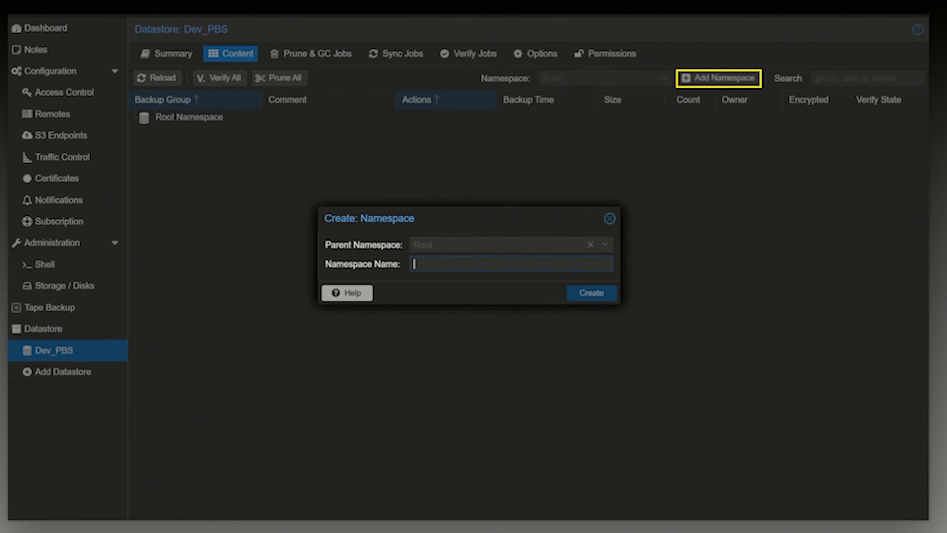
{"action": "type", "text": "d"}
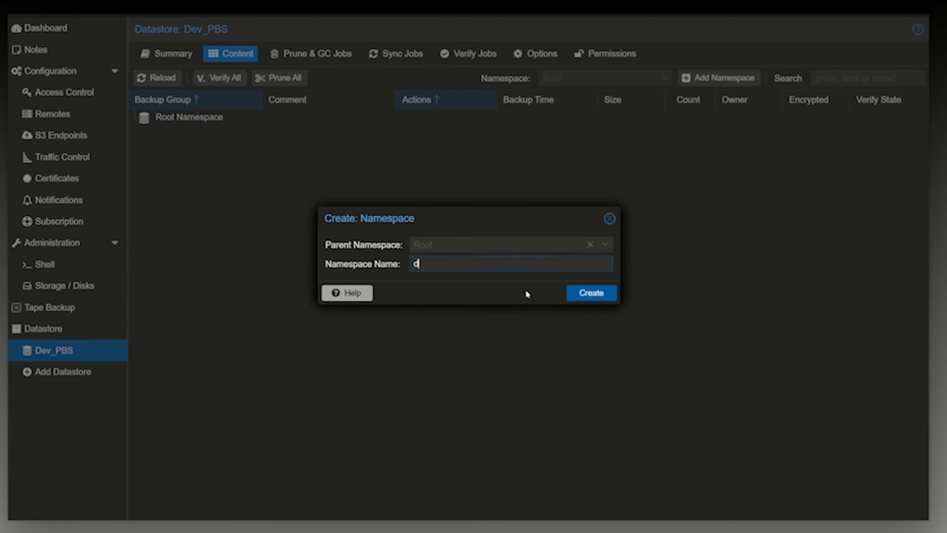
{"action": "type", "text": "EV"}
{"action": "key", "text": "BackSpace"}
{"action": "key", "text": "BackSpace"}
{"action": "key", "text": "BackSpace"}
{"action": "type", "text": "Dev"}
{"action": "left_click", "coordinate": [419, 242]}
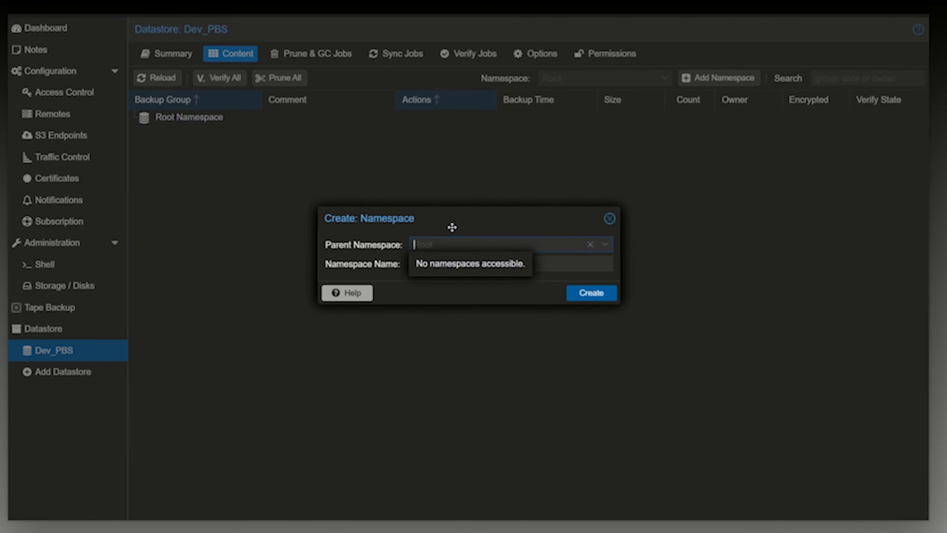
{"action": "left_click", "coordinate": [591, 292]}
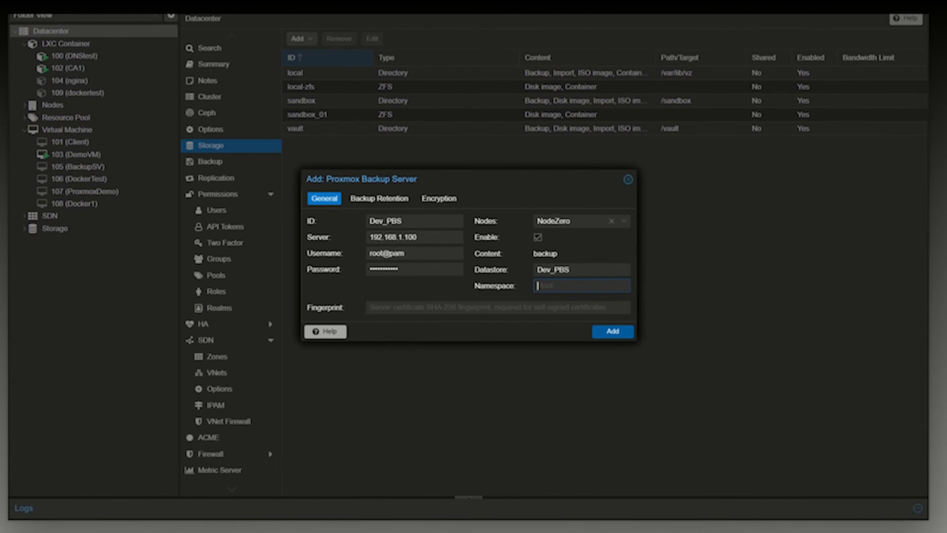
In Proxmox VE, set the backup storage's namespace to Dev and its fingerprint to the one copied from the backup server's connection information.
{"action": "type", "text": "DEV"}
{"action": "left_click", "coordinate": [341, 309]}
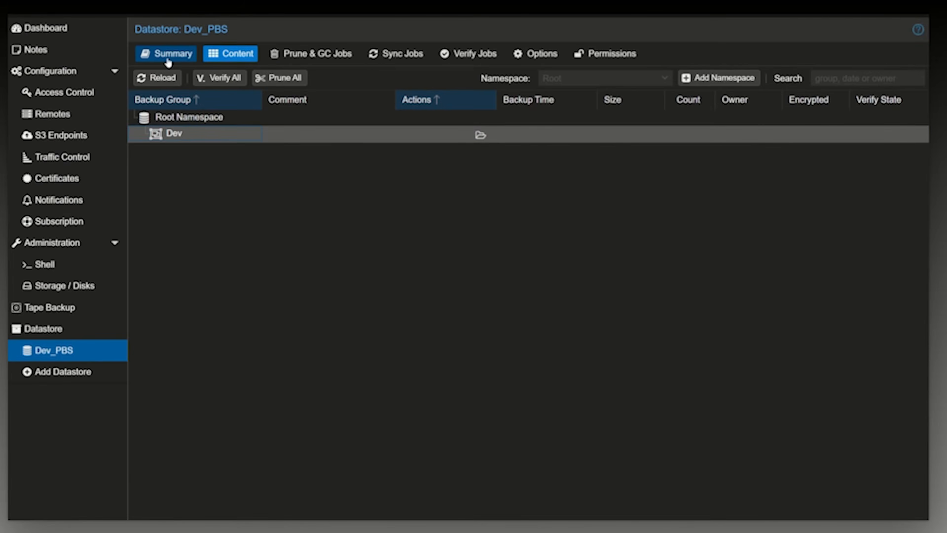
{"action": "left_click", "coordinate": [168, 56]}
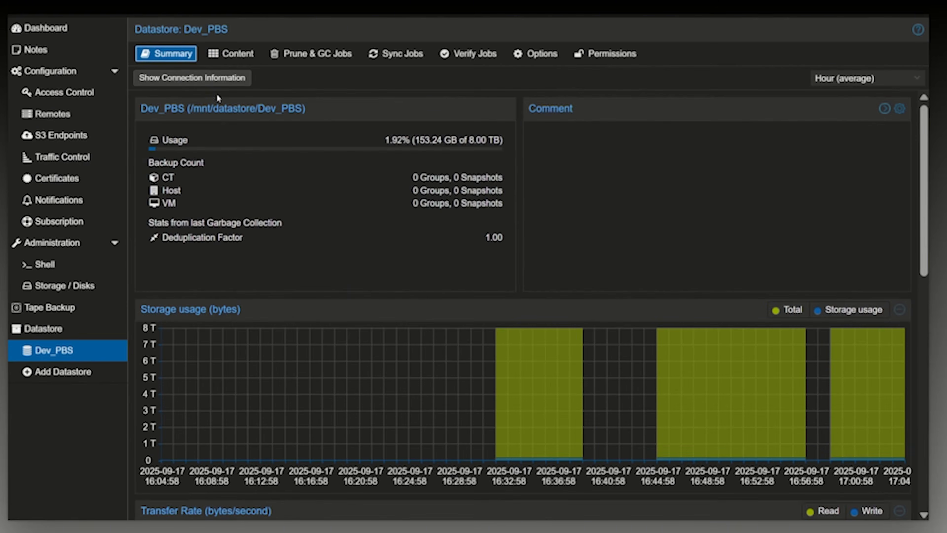
{"action": "left_click", "coordinate": [174, 86]}
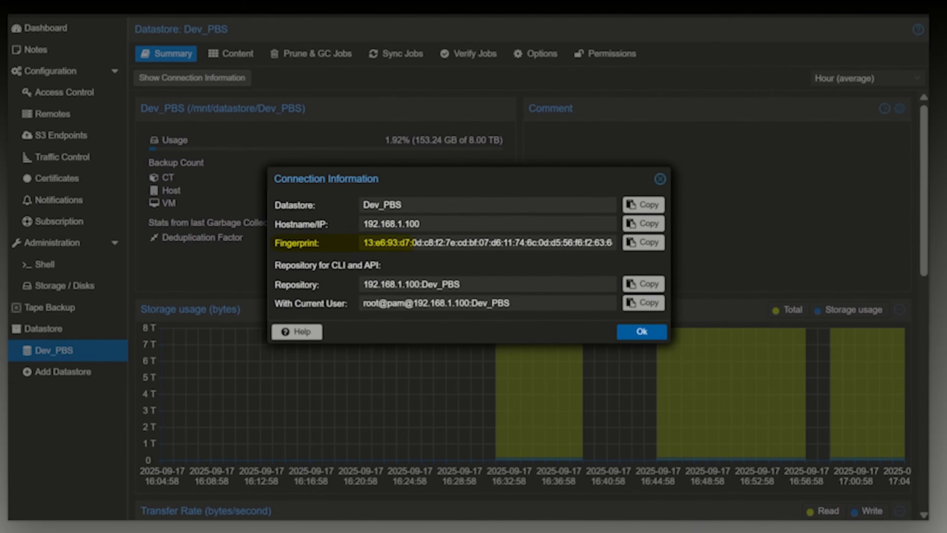
{"action": "left_click", "coordinate": [648, 249]}
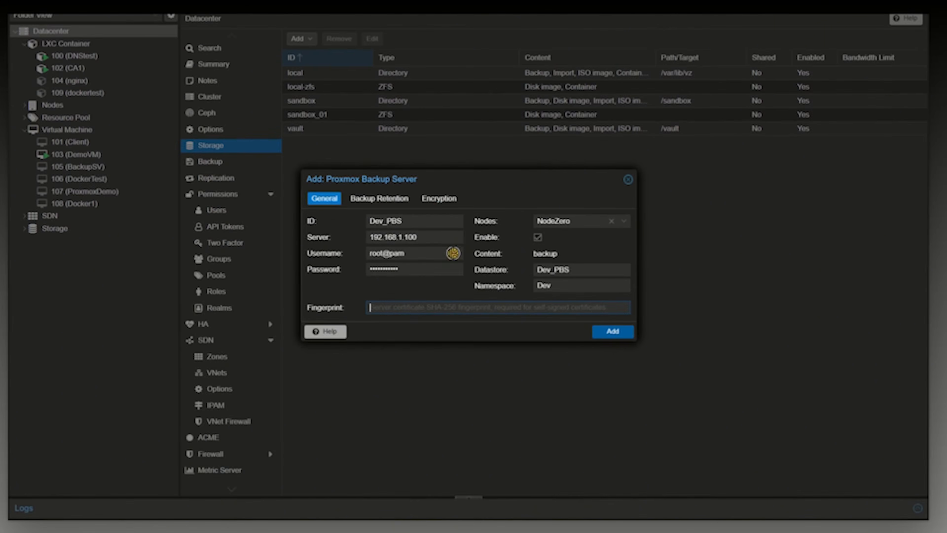
{"action": "key", "text": "ctrl+v"}
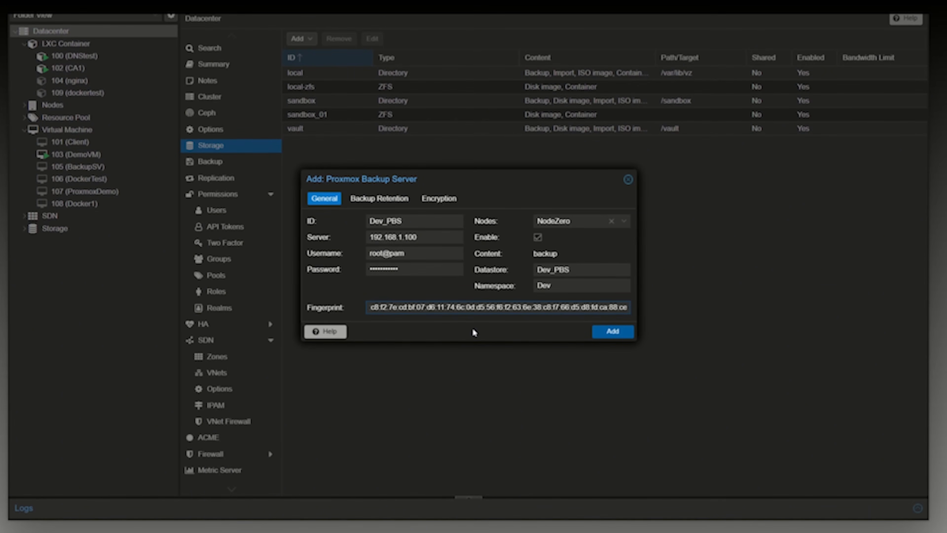
Try to add the backup storage, re-enter the account password, and add the Dev_PBS storage again.
{"action": "left_click", "coordinate": [613, 332]}
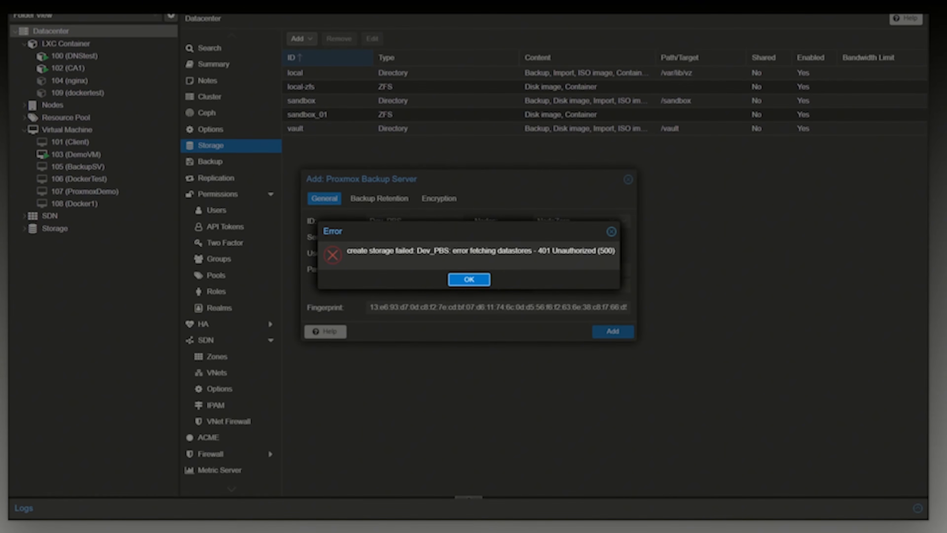
{"action": "left_click", "coordinate": [469, 279]}
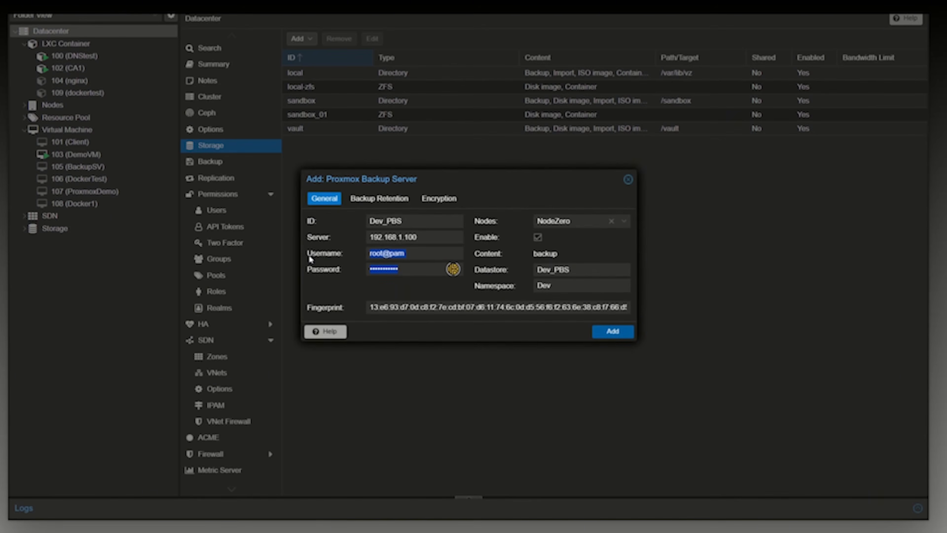
{"action": "left_click", "coordinate": [398, 269]}
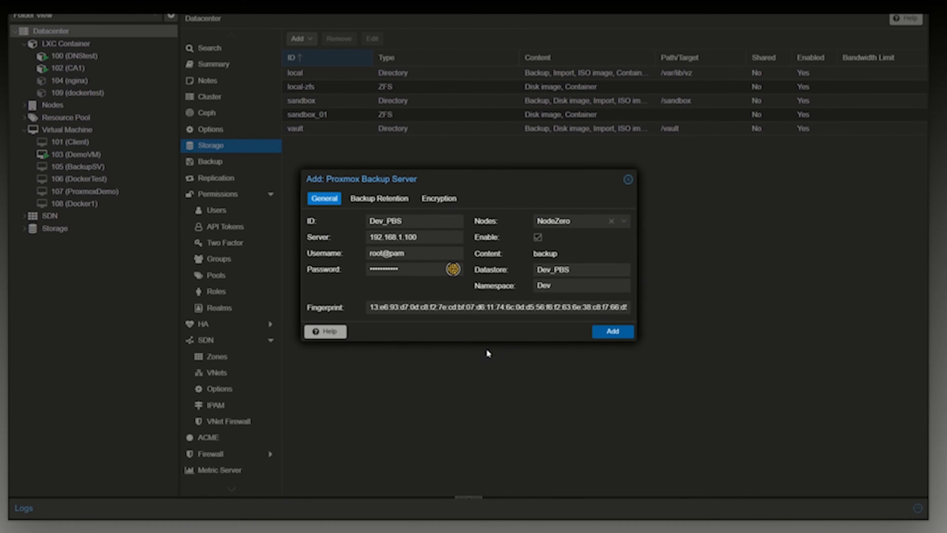
{"action": "left_click", "coordinate": [612, 331]}
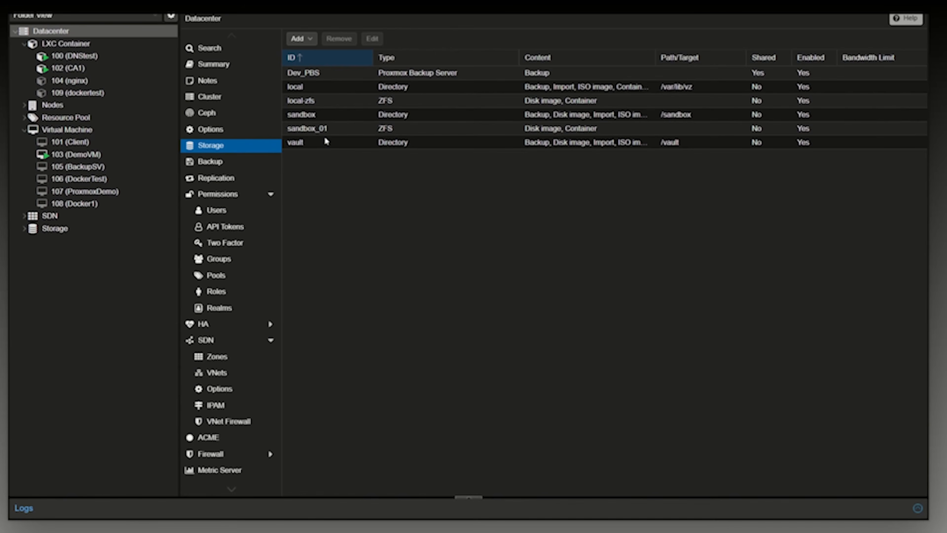
{"action": "left_click", "coordinate": [324, 77]}
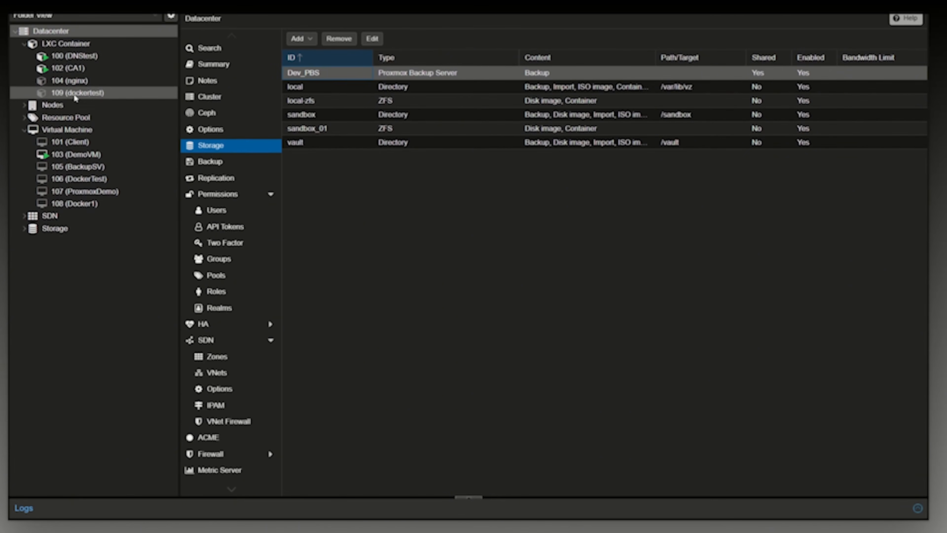
{"action": "left_click", "coordinate": [86, 81]}
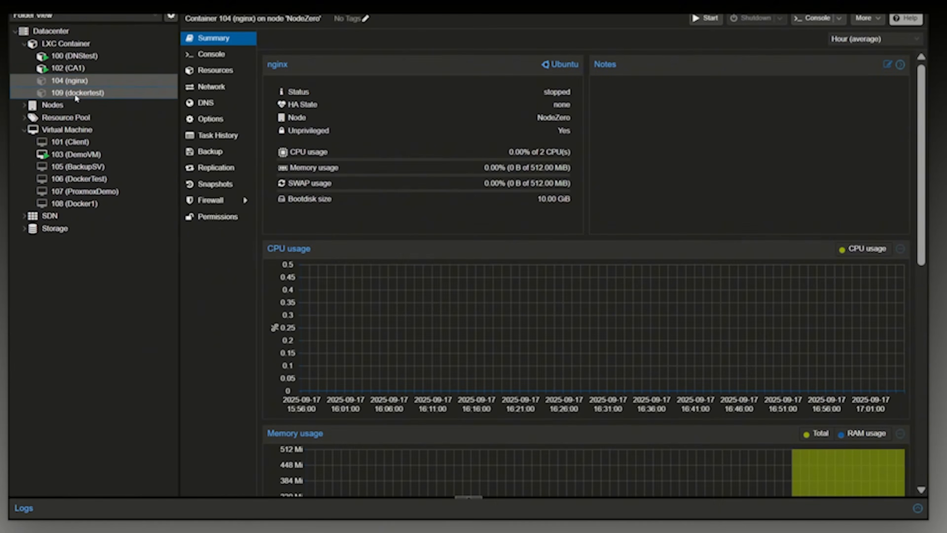
{"action": "left_click", "coordinate": [74, 95]}
{"action": "left_click", "coordinate": [68, 79]}
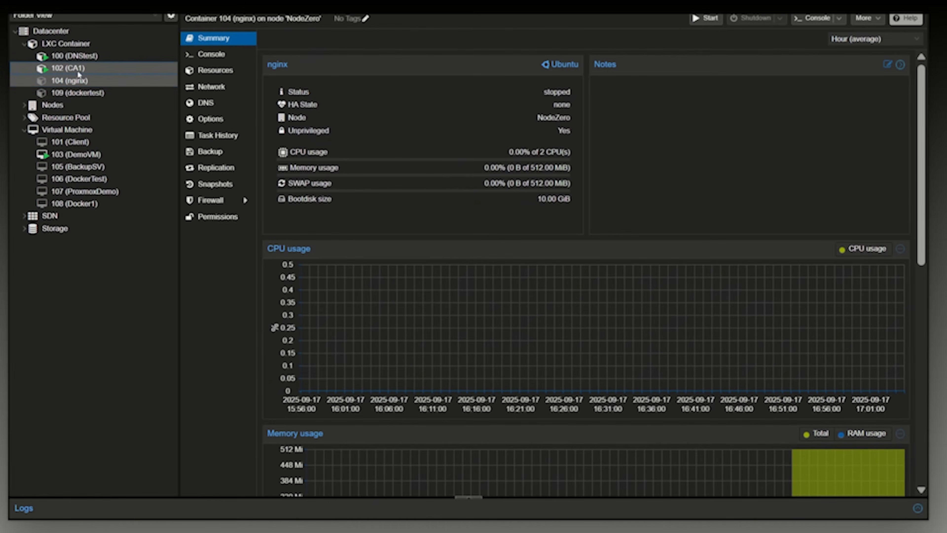
{"action": "left_click", "coordinate": [77, 68]}
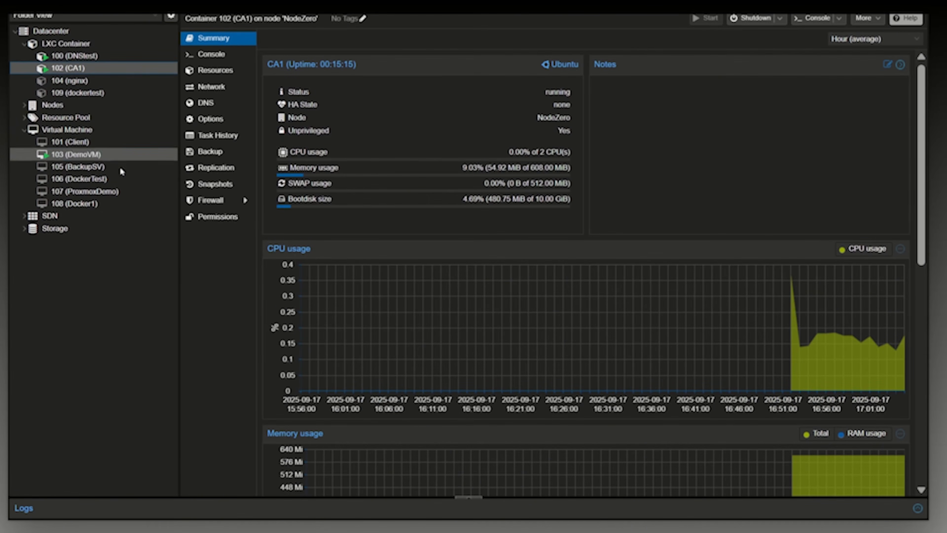
Run an immediate backup of container 104 (nginx) to the Dev_PBS storage in Snapshot mode.
{"action": "left_click", "coordinate": [95, 84]}
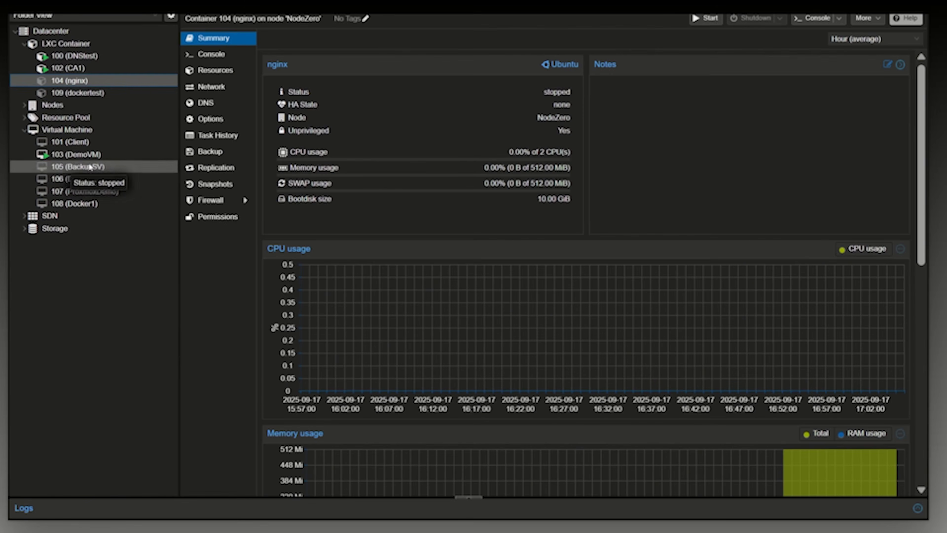
{"action": "left_click", "coordinate": [239, 157]}
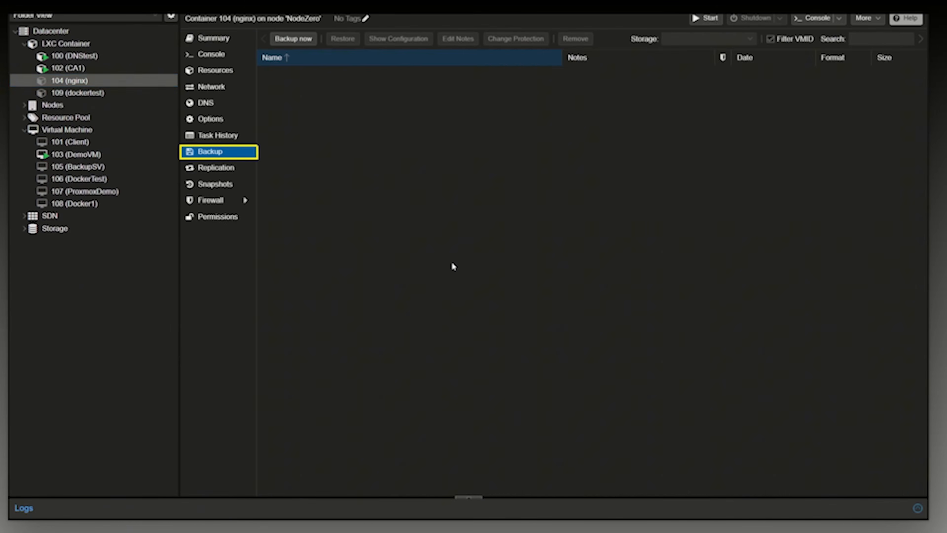
{"action": "left_click", "coordinate": [302, 40]}
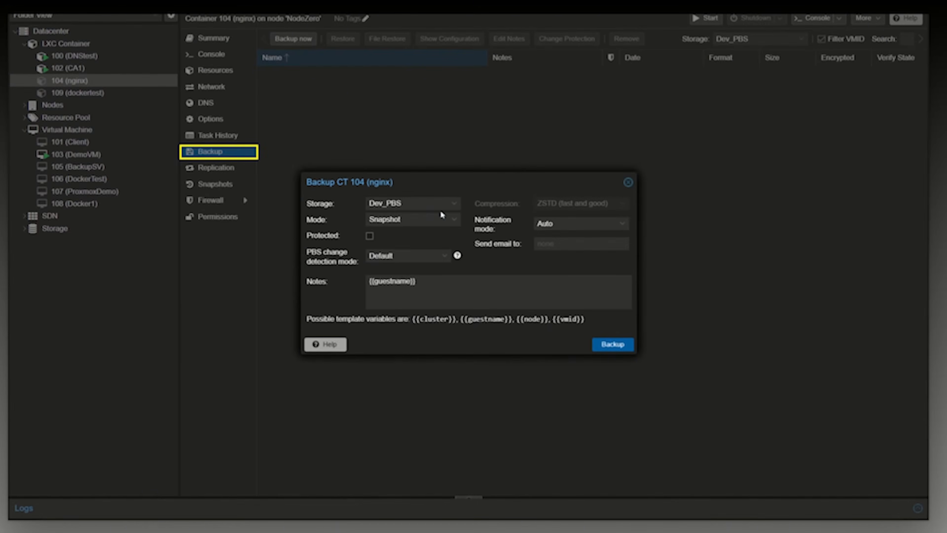
{"action": "left_click", "coordinate": [429, 204]}
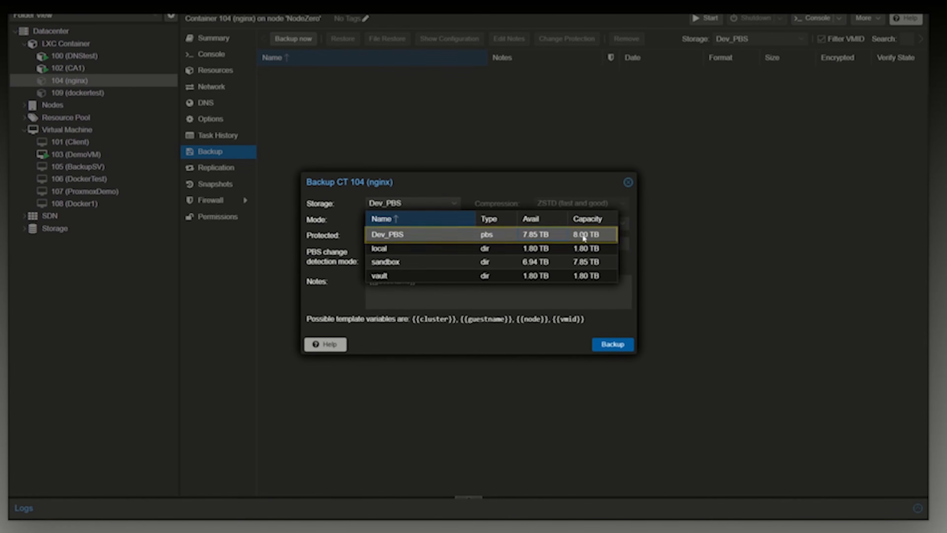
{"action": "left_click", "coordinate": [572, 235]}
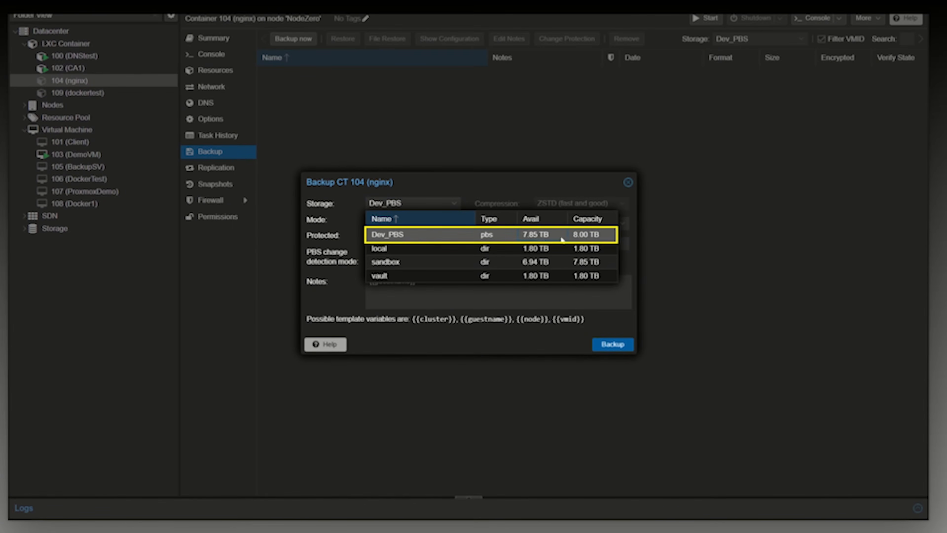
{"action": "left_click", "coordinate": [434, 248]}
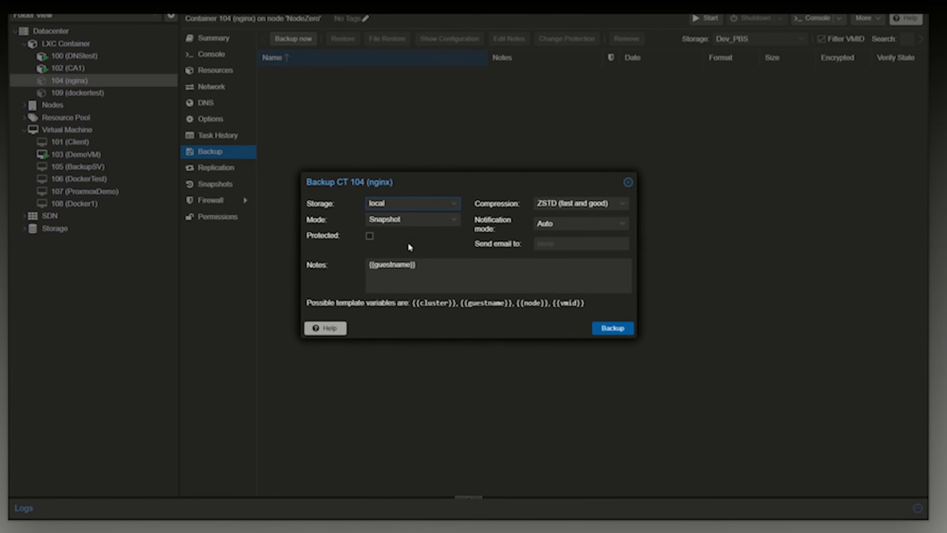
{"action": "left_click", "coordinate": [412, 203]}
{"action": "left_click", "coordinate": [410, 235]}
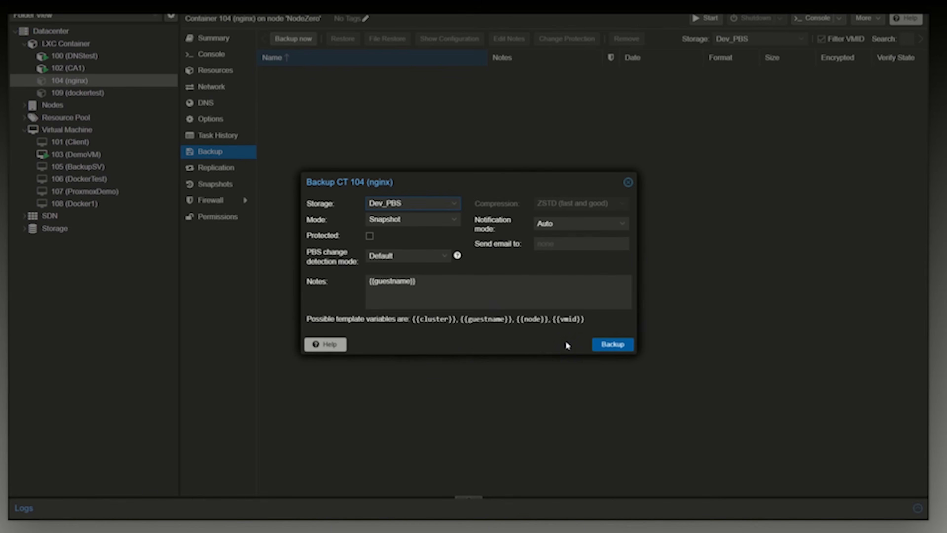
{"action": "left_click_drag", "start_coordinate": [421, 284], "coordinate": [350, 286]}
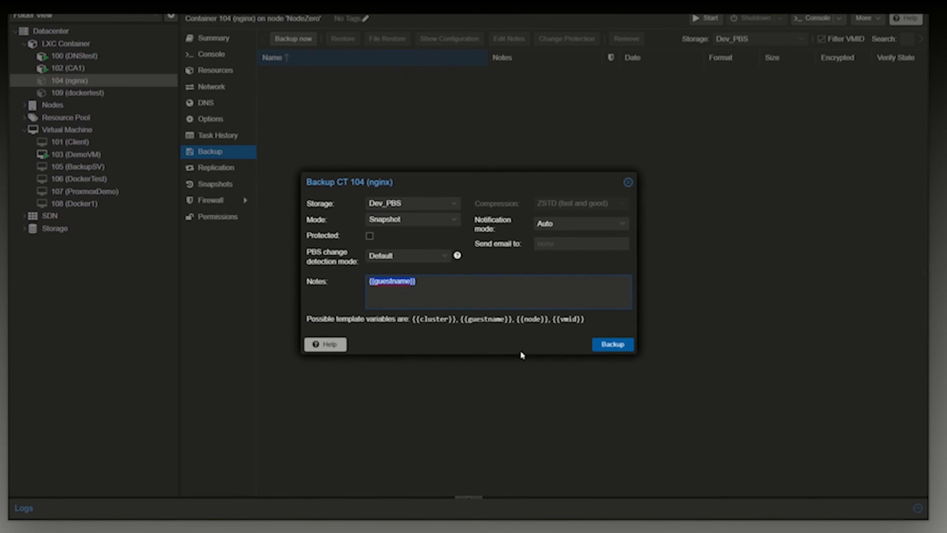
{"action": "left_click", "coordinate": [614, 346]}
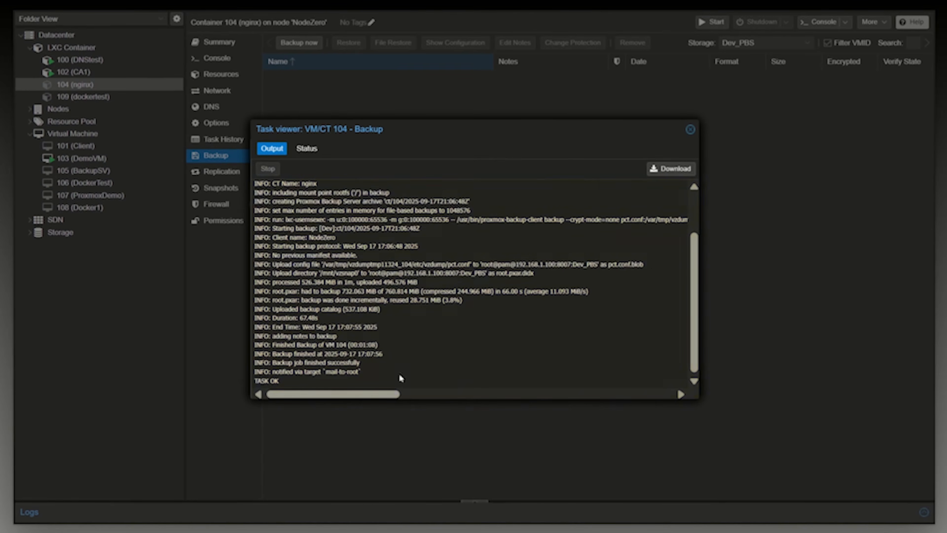
Review the backup task's output and the container's backup entry, and view the backup list of virtual machine 101 (Client).
{"action": "left_click_drag", "start_coordinate": [280, 381], "coordinate": [227, 176]}
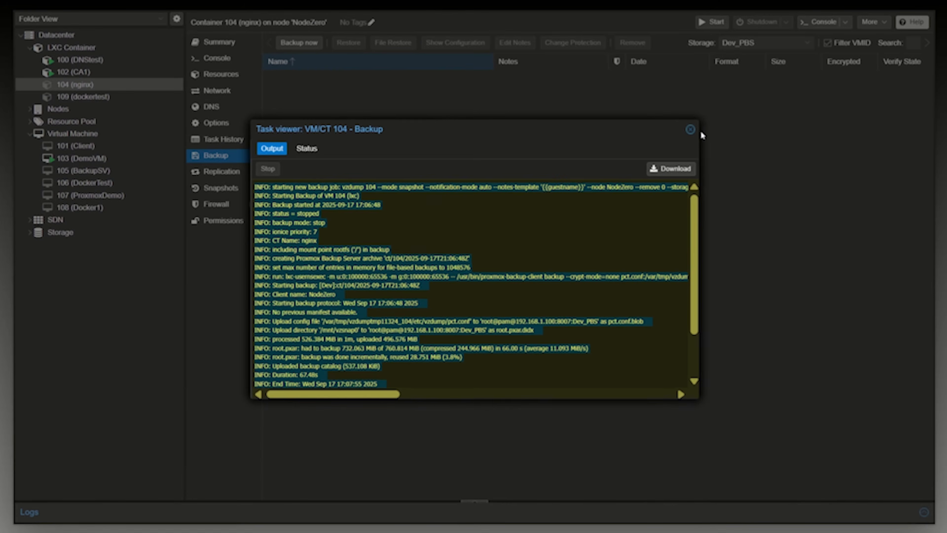
{"action": "left_click", "coordinate": [691, 133]}
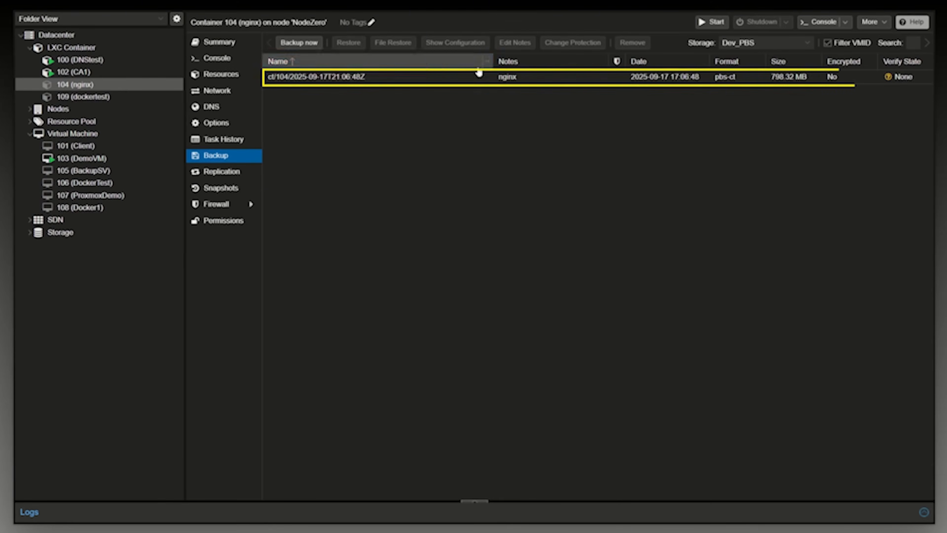
{"action": "left_click", "coordinate": [307, 78]}
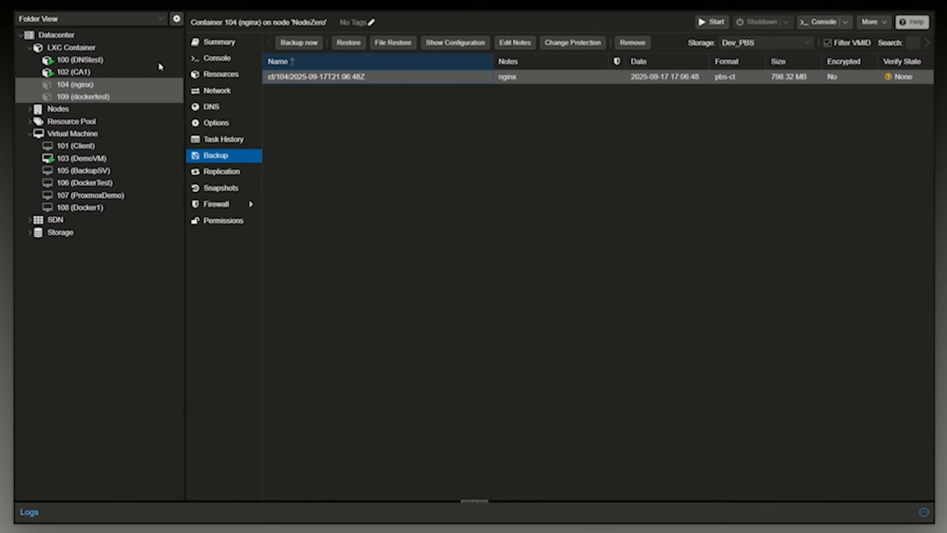
{"action": "left_click", "coordinate": [78, 149]}
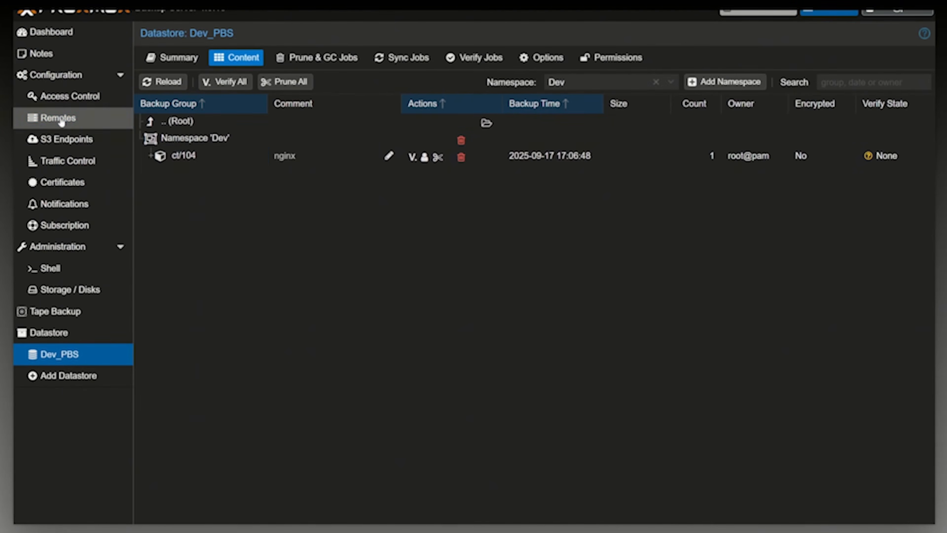
In Proxmox Backup Server, examine the Remotes, Access Control and Traffic Control settings, including the form for a new traffic control rule.
{"action": "left_click", "coordinate": [62, 119]}
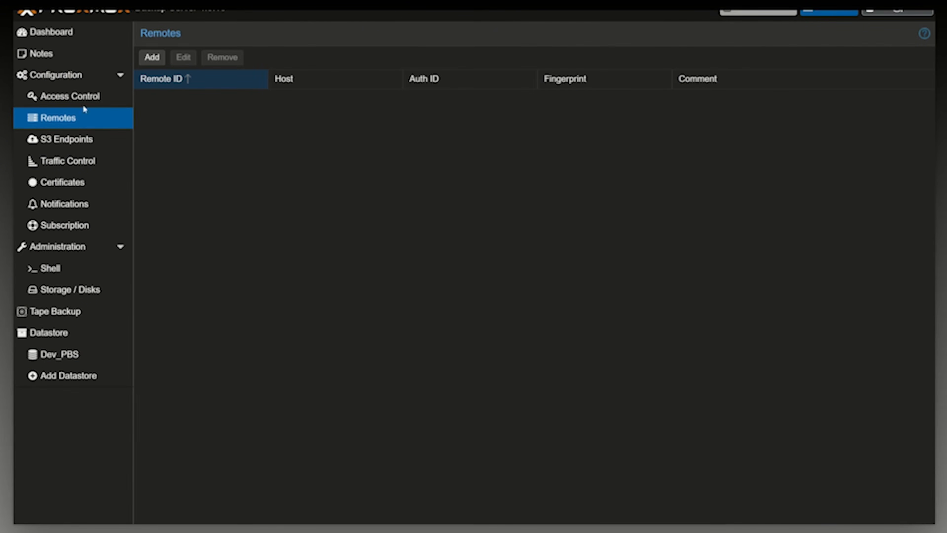
{"action": "left_click", "coordinate": [91, 98]}
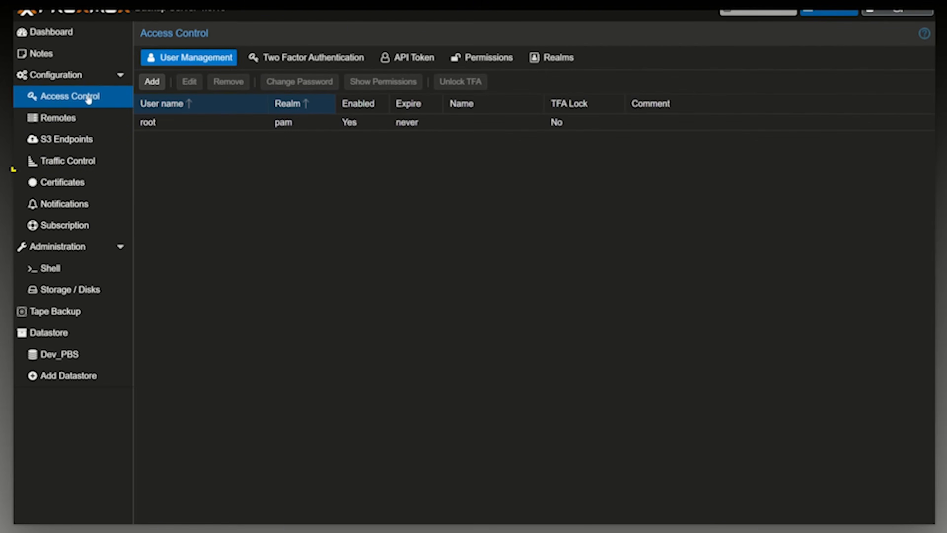
{"action": "left_click", "coordinate": [64, 164]}
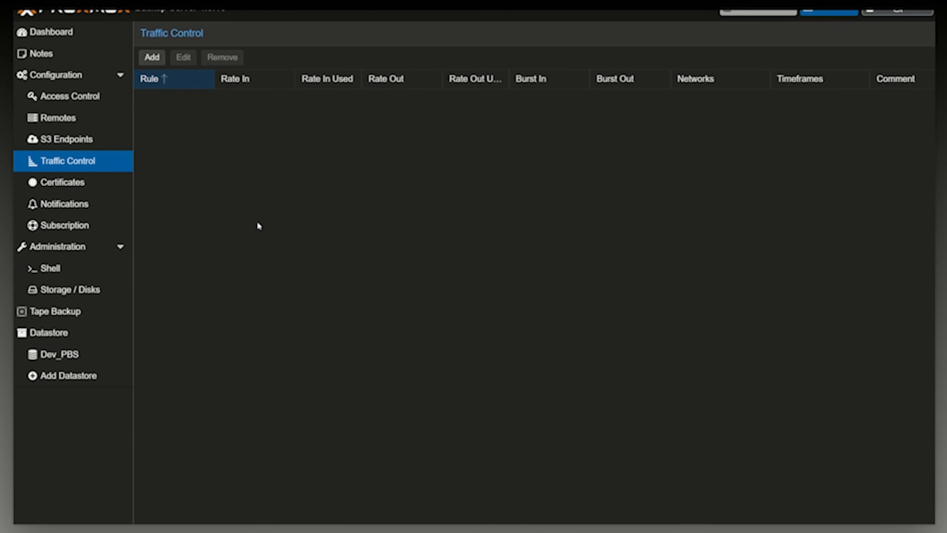
{"action": "left_click", "coordinate": [153, 58]}
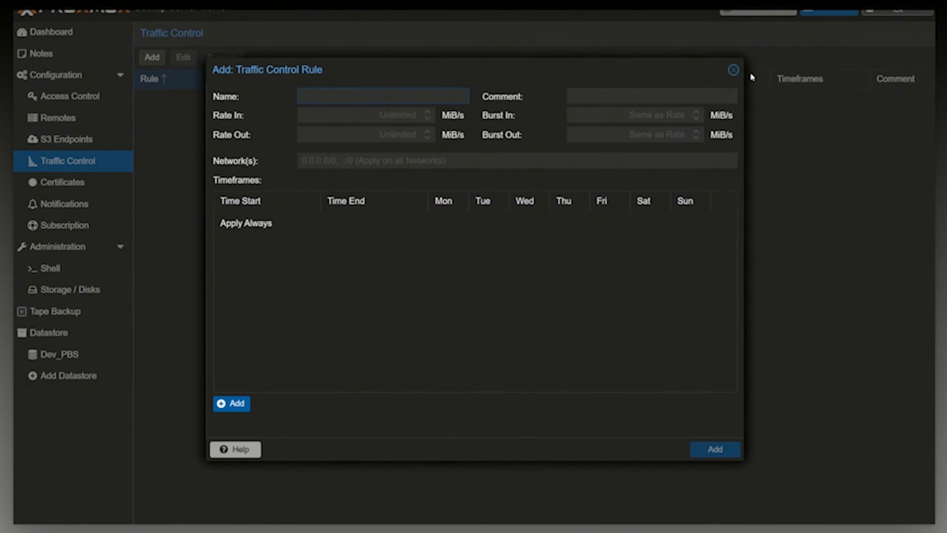
{"action": "left_click", "coordinate": [733, 70]}
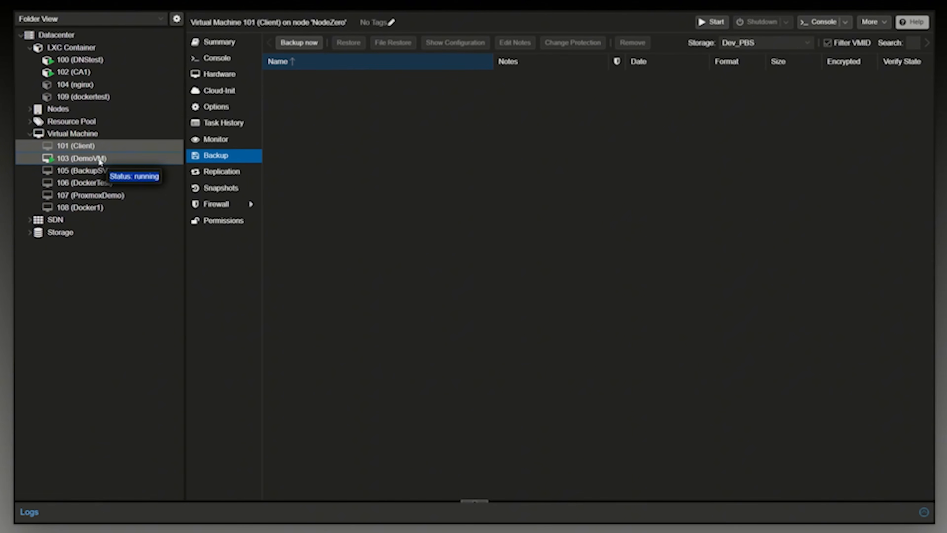
Run an immediate backup of virtual machine 105 (BackupSV) to the Dev_PBS storage in Snapshot mode and close the task viewer.
{"action": "left_click", "coordinate": [100, 159]}
{"action": "left_click", "coordinate": [80, 170]}
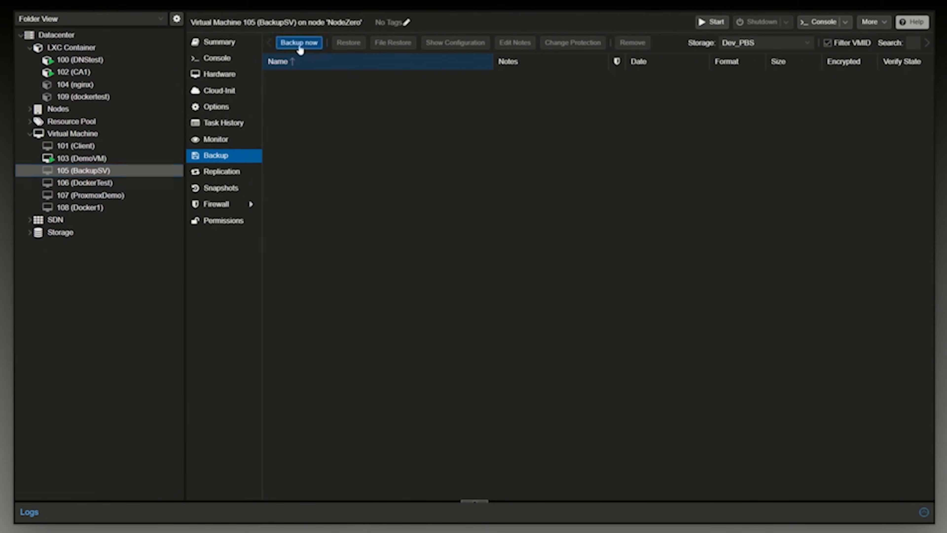
{"action": "left_click", "coordinate": [299, 43]}
{"action": "left_click", "coordinate": [429, 207]}
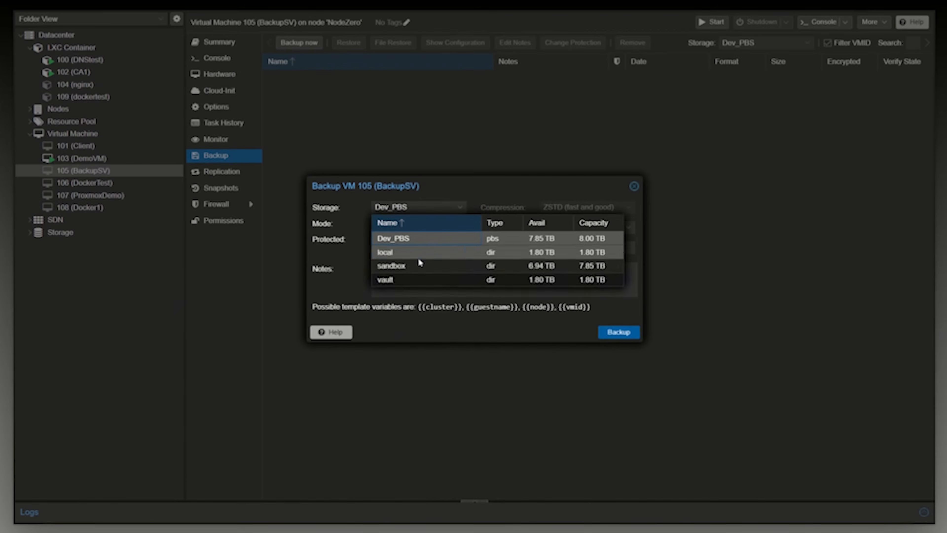
{"action": "left_click", "coordinate": [391, 241]}
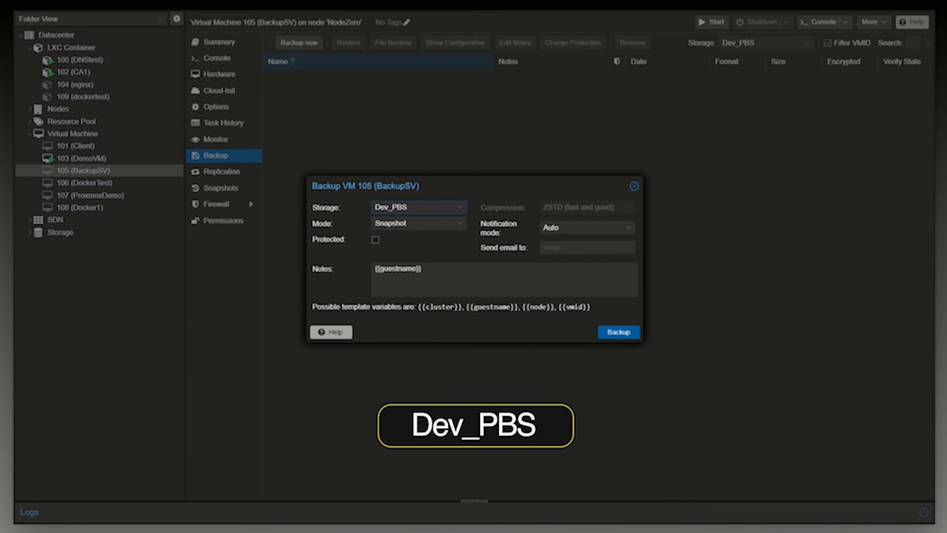
{"action": "left_click", "coordinate": [637, 332]}
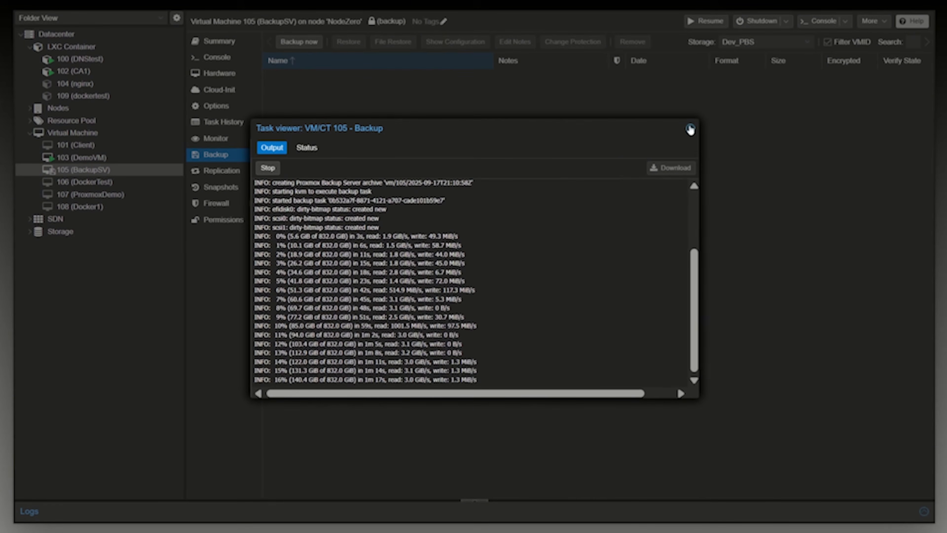
{"action": "left_click", "coordinate": [689, 129]}
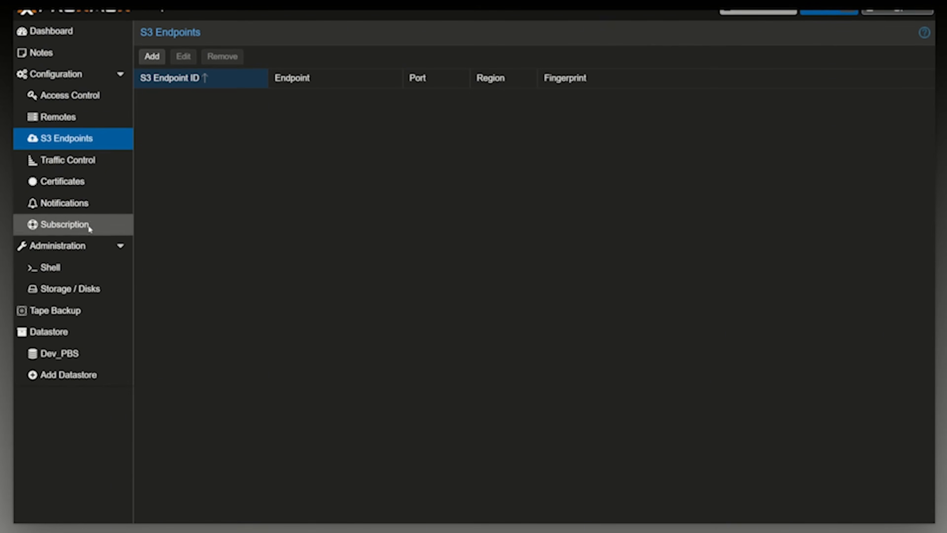
In Proxmox Backup Server, review the server's disks and the files in the ct/104 backup within the Dev namespace of Dev_PBS.
{"action": "left_click", "coordinate": [63, 294]}
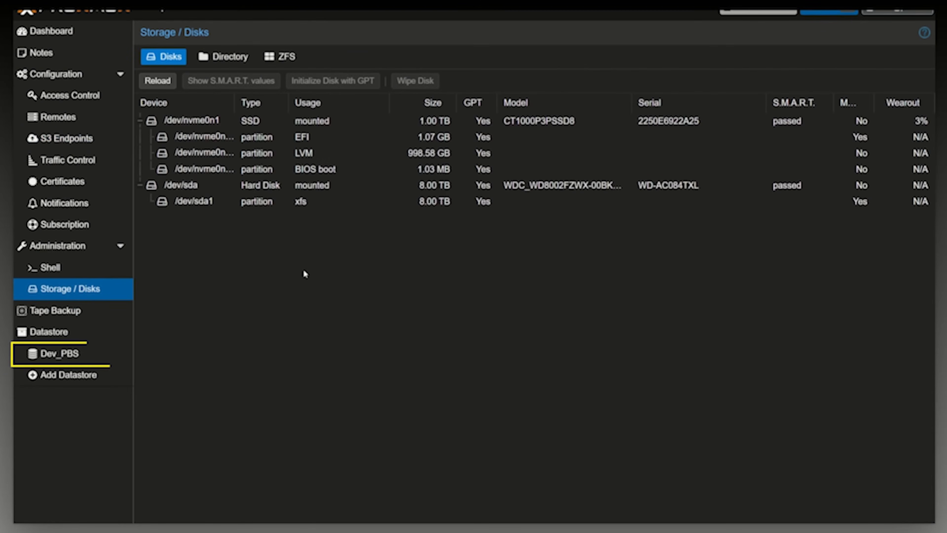
{"action": "left_click", "coordinate": [62, 353]}
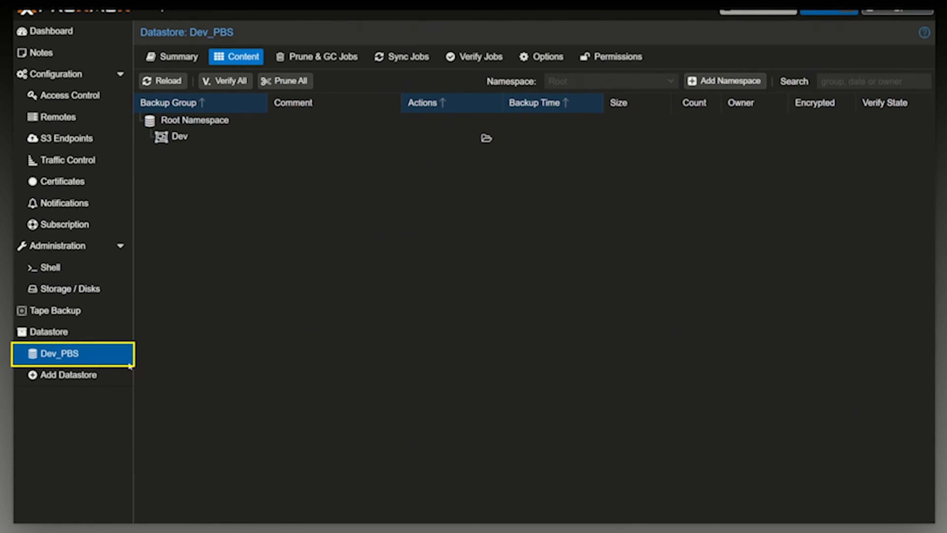
{"action": "double_click", "coordinate": [164, 139]}
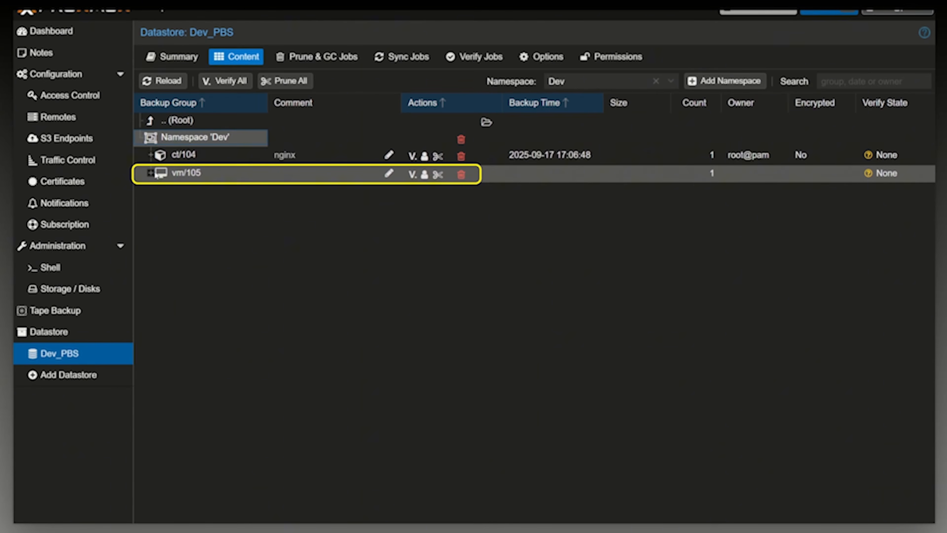
{"action": "double_click", "coordinate": [161, 158]}
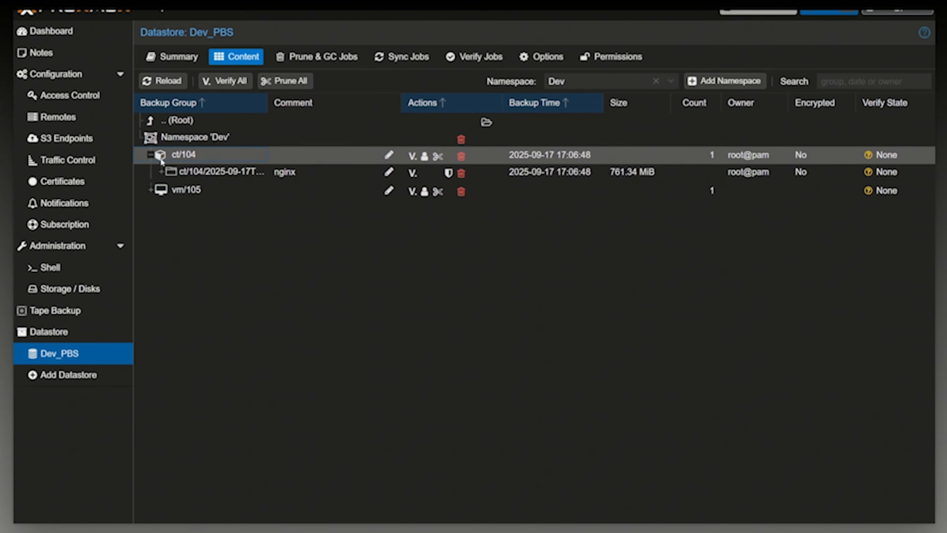
{"action": "double_click", "coordinate": [164, 171]}
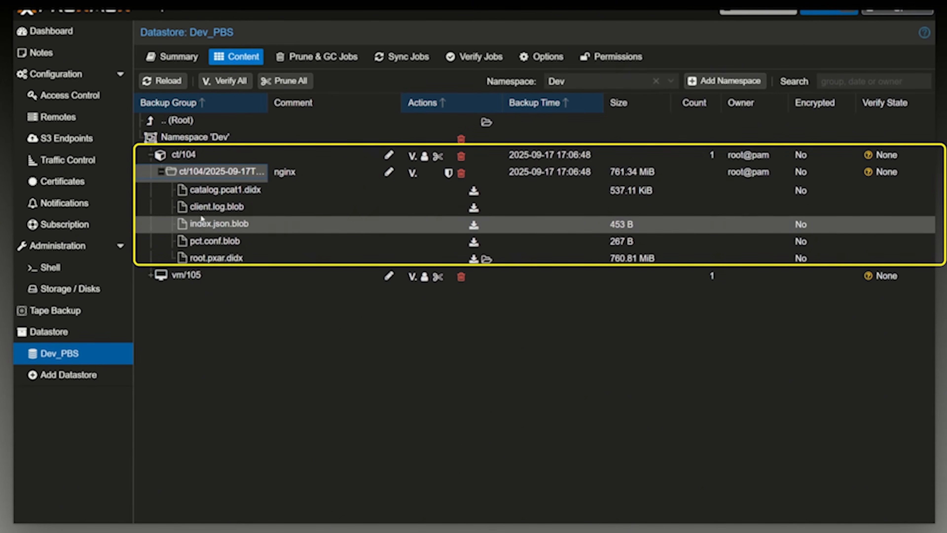
{"action": "left_click", "coordinate": [161, 172]}
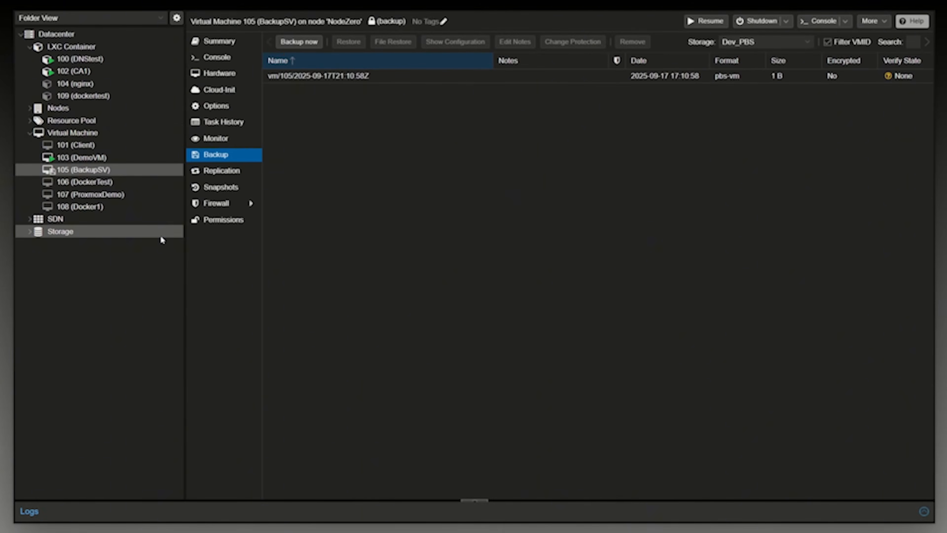
In Proxmox VE, check the backup lists of guests 103 (DemoVM), 109 (dockertest) and 104 (nginx), and select the nginx backup.
{"action": "left_click", "coordinate": [73, 158]}
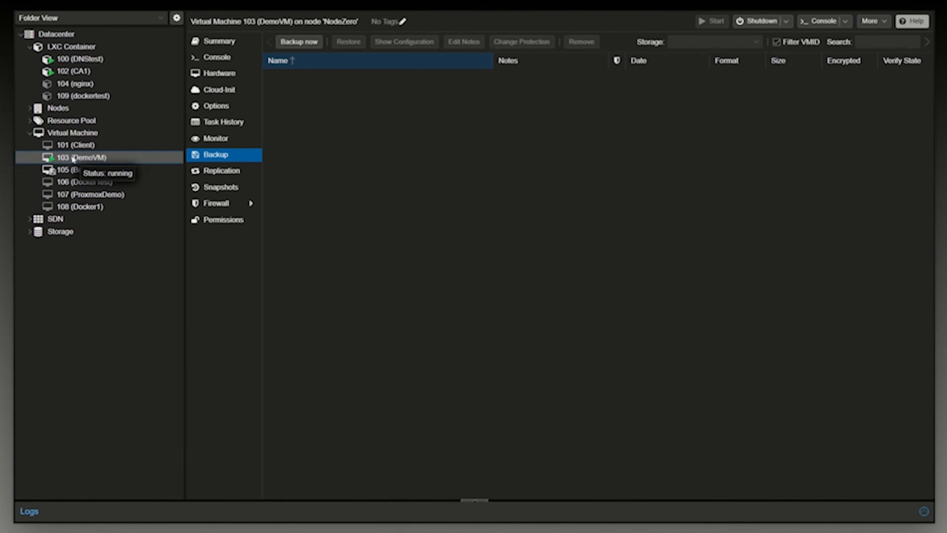
{"action": "left_click", "coordinate": [85, 84]}
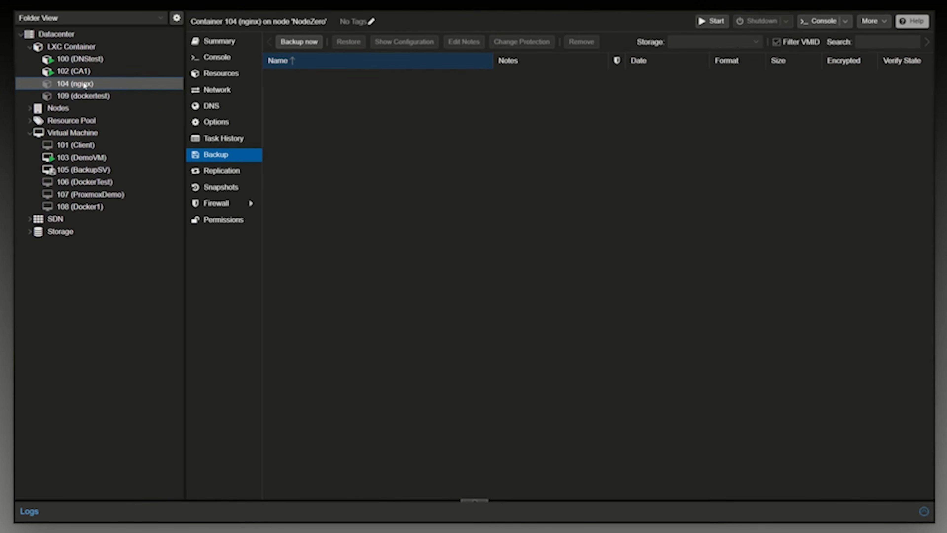
{"action": "left_click", "coordinate": [80, 96]}
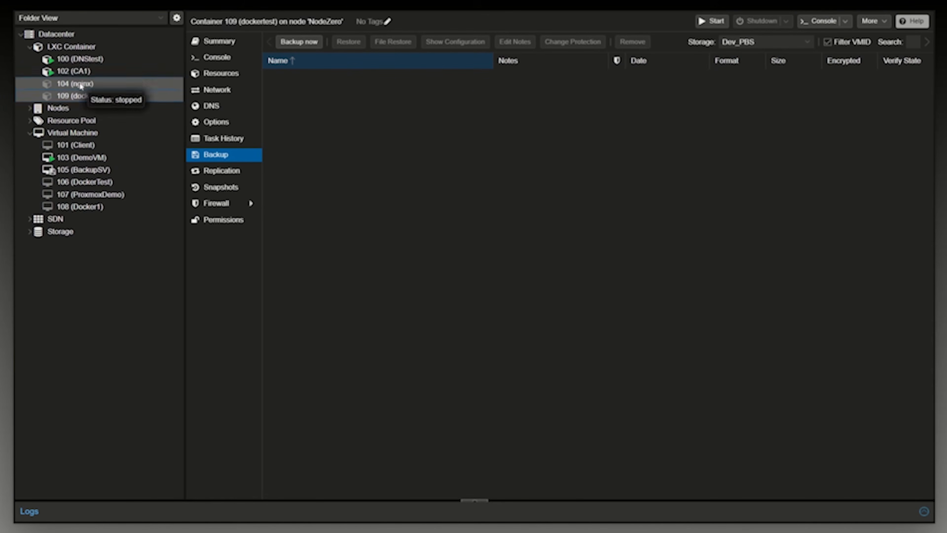
{"action": "left_click", "coordinate": [81, 85]}
{"action": "left_click", "coordinate": [357, 77]}
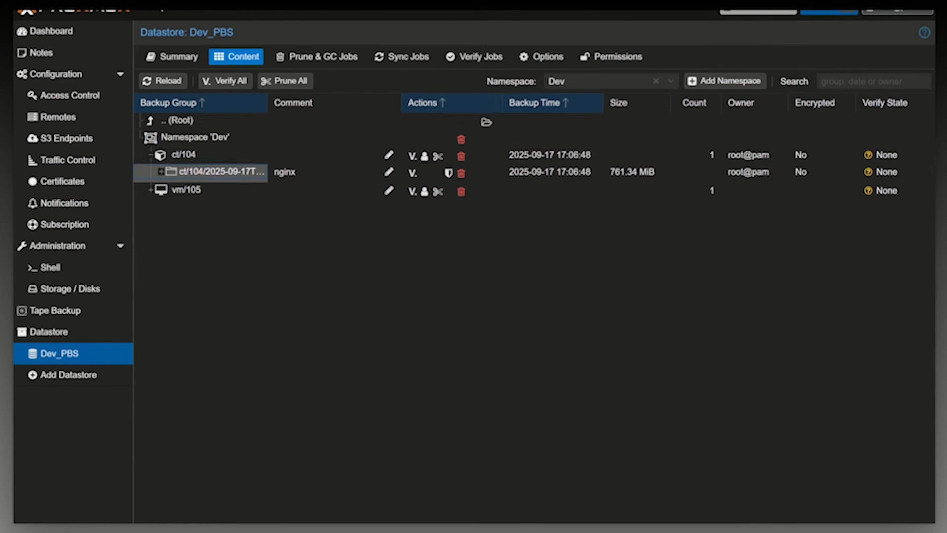
In Proxmox Backup Server, review the ct/104 backup files again and view the form for creating a namespace under Dev.
{"action": "left_click", "coordinate": [161, 171]}
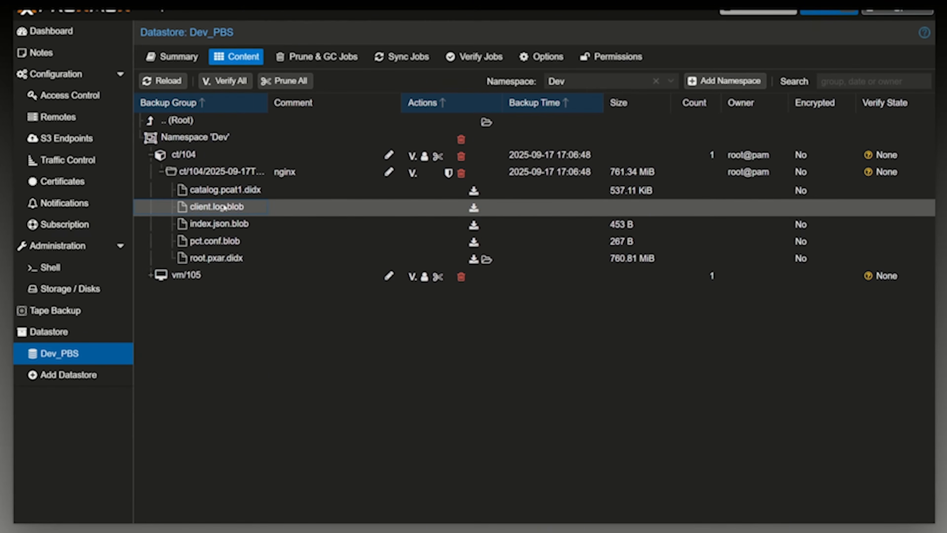
{"action": "left_click", "coordinate": [156, 158]}
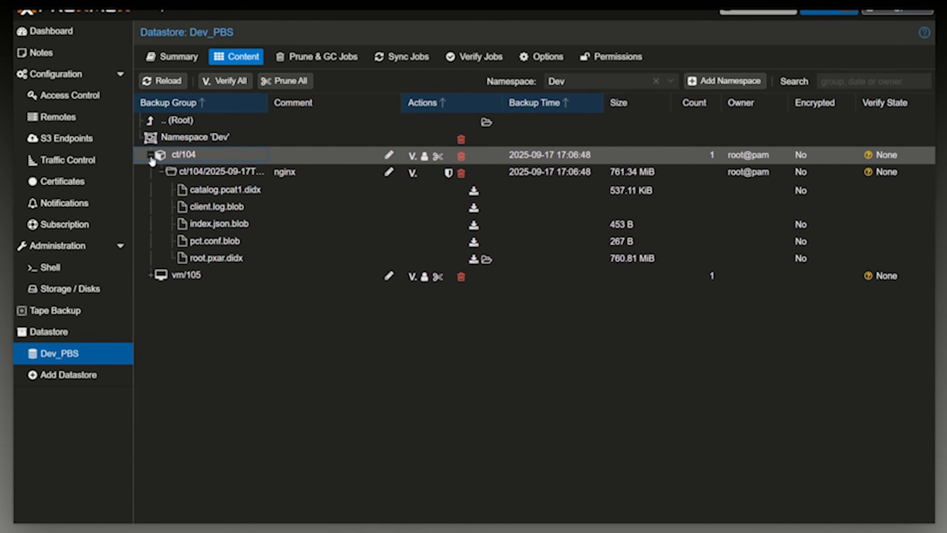
{"action": "left_click", "coordinate": [151, 156]}
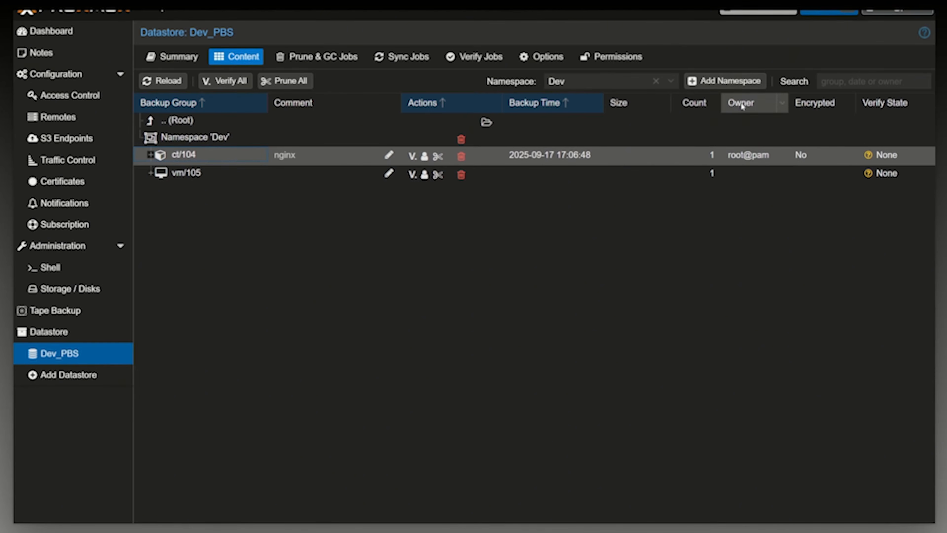
{"action": "left_click", "coordinate": [712, 82]}
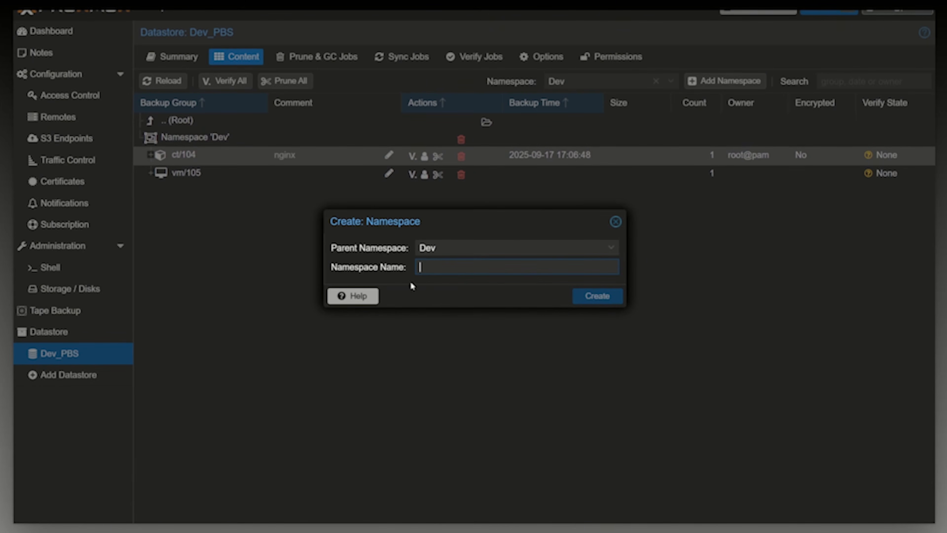
{"action": "left_click", "coordinate": [616, 221]}
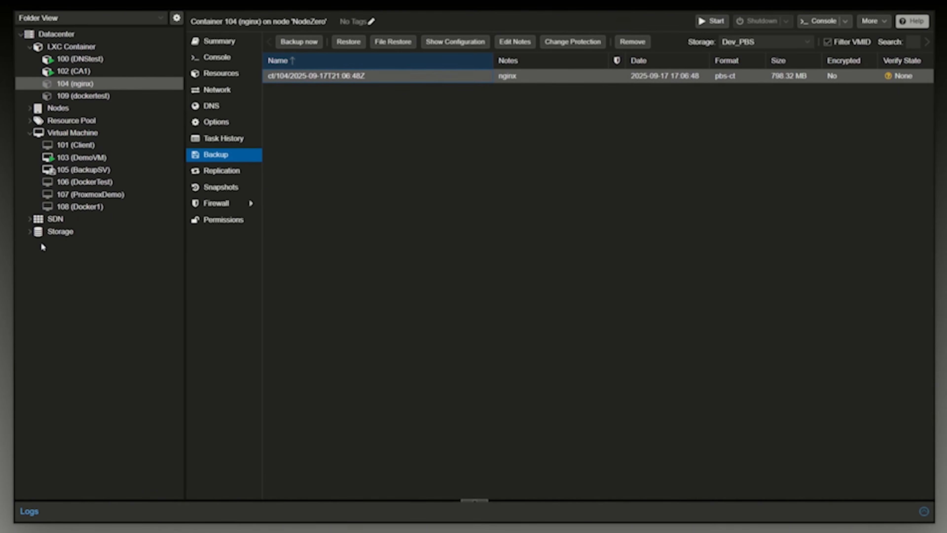
In Proxmox VE, view the Dev_PBS and sandbox storages, then collapse the storage list and expand the SDN entries.
{"action": "left_click", "coordinate": [41, 234]}
{"action": "left_click", "coordinate": [30, 232]}
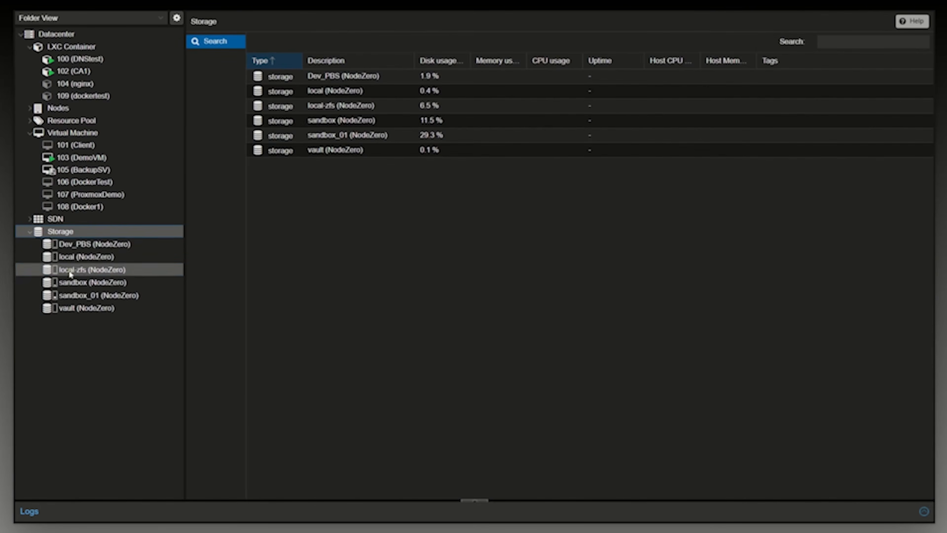
{"action": "left_click", "coordinate": [93, 243]}
{"action": "left_click", "coordinate": [94, 282]}
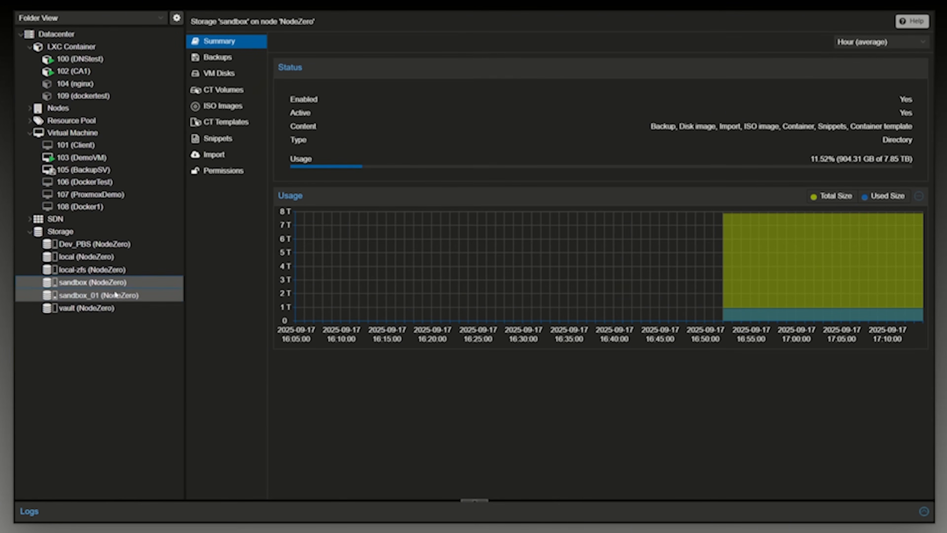
{"action": "left_click", "coordinate": [33, 233]}
{"action": "left_click", "coordinate": [30, 231]}
{"action": "left_click", "coordinate": [29, 219]}
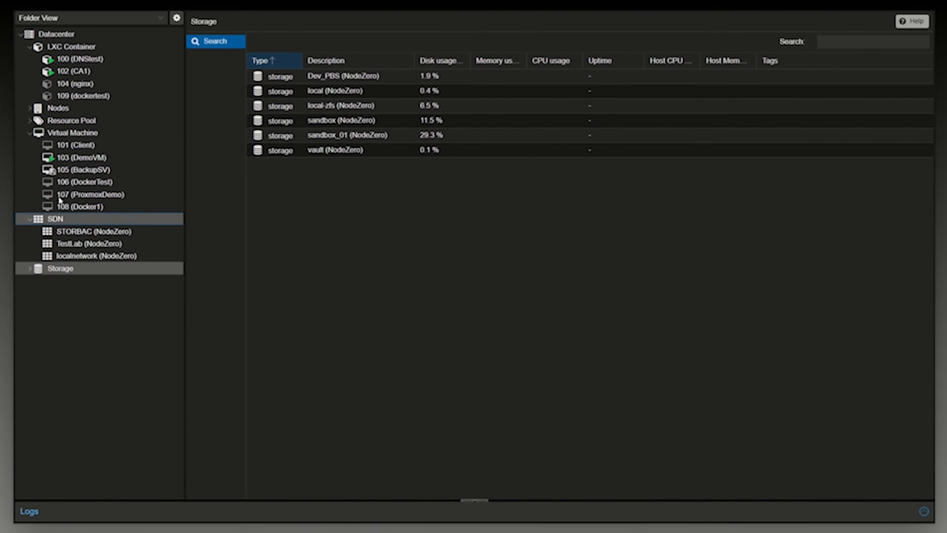